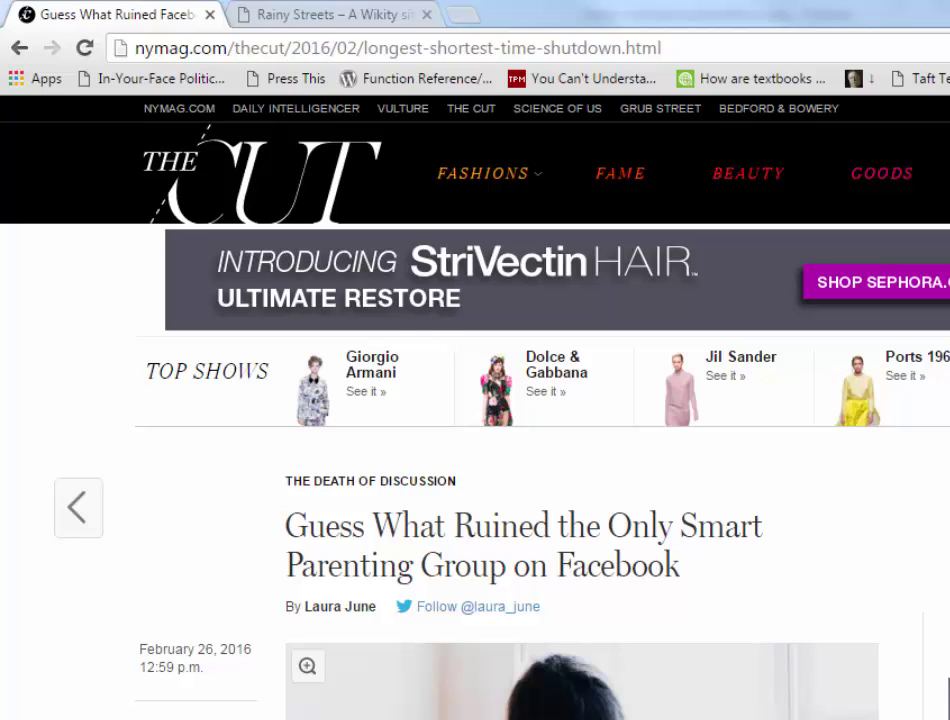
Select the passage of the parenting group article from "For about two years, though" through "those communities exist.".
scroll(475, 400, "down", 5)
scroll(475, 400, "up", 5)
scroll(475, 400, "down", 3)
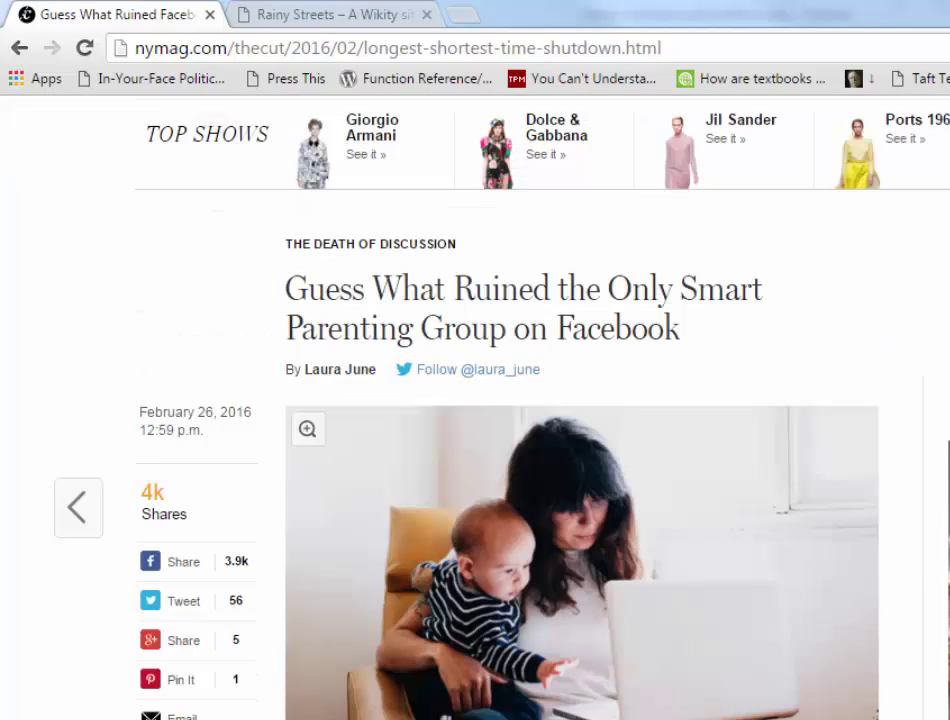
scroll(580, 400, "down", 6)
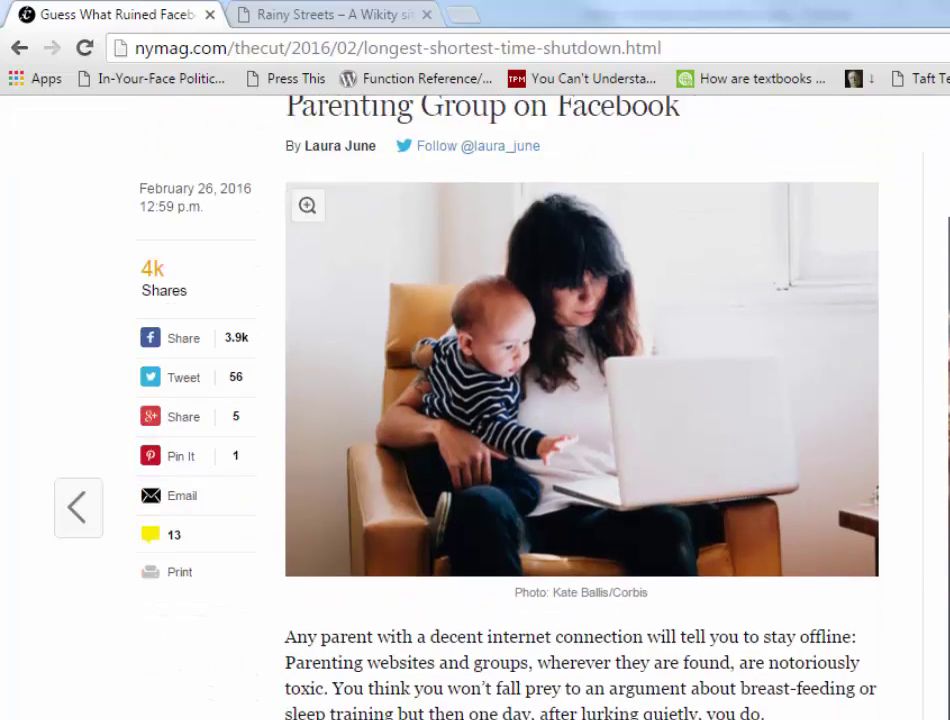
left_click_drag(286, 376, 880, 715)
scroll(580, 400, "up", 4)
scroll(580, 400, "down", 3)
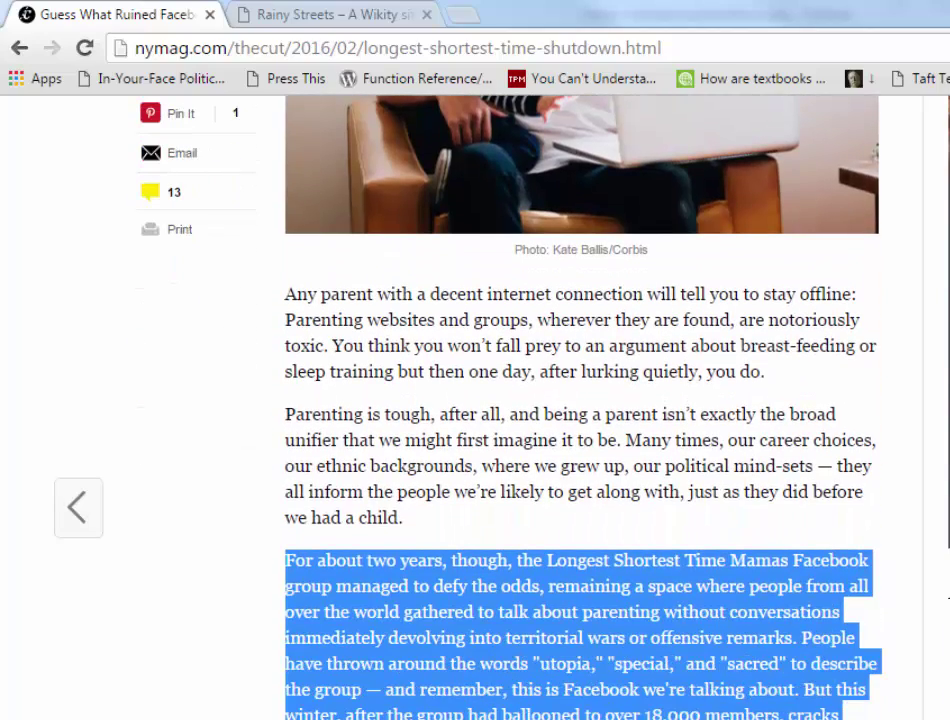
Review the drafted summary and quotation on the Rainy Streets site and create the card "Death of the Longest Shortest Time Mamas".
left_click(329, 12)
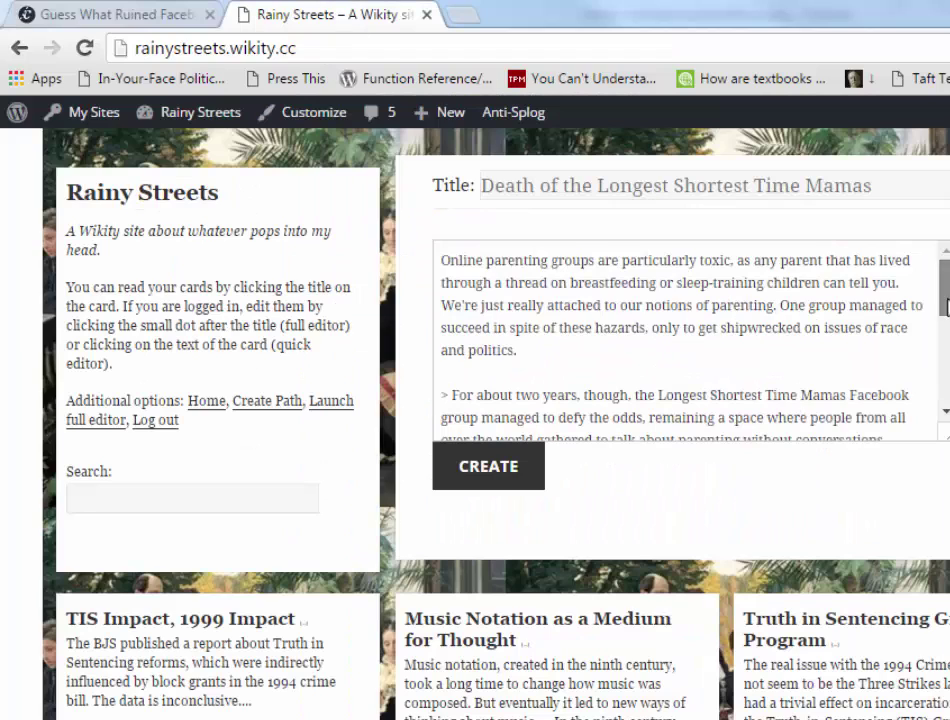
scroll(925, 340, "down", 3)
left_click_drag(438, 280, 712, 416)
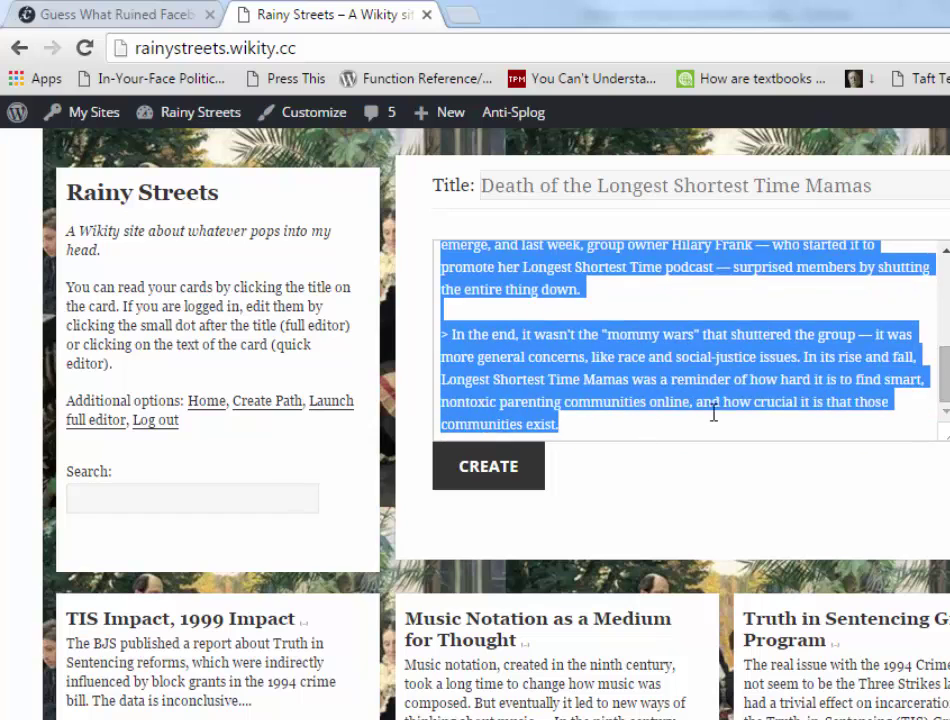
left_click_drag(455, 345, 430, 334)
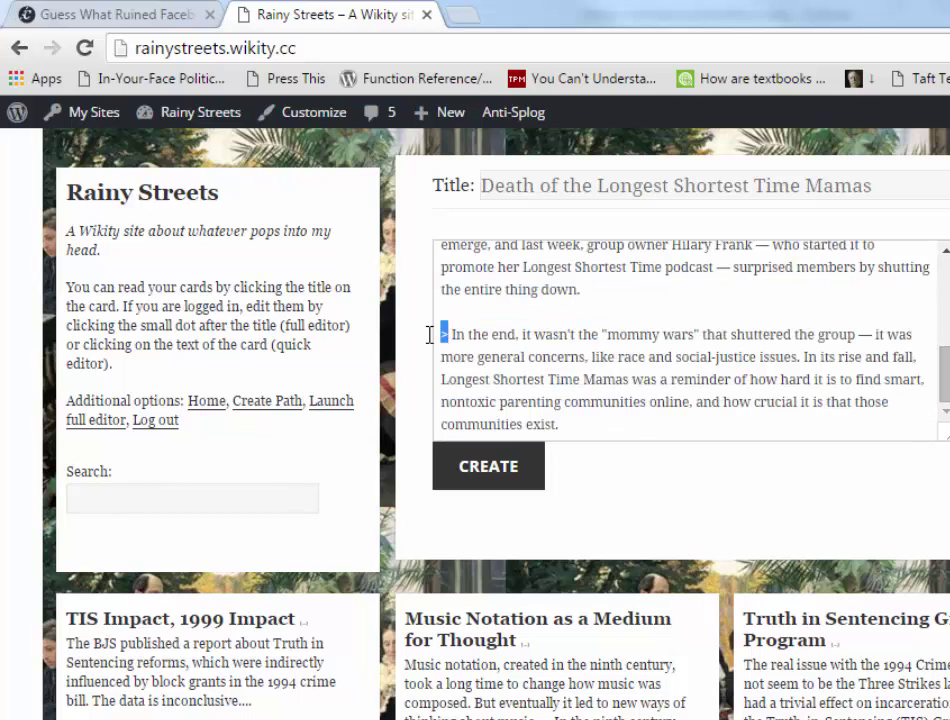
scroll(925, 370, "up", 5)
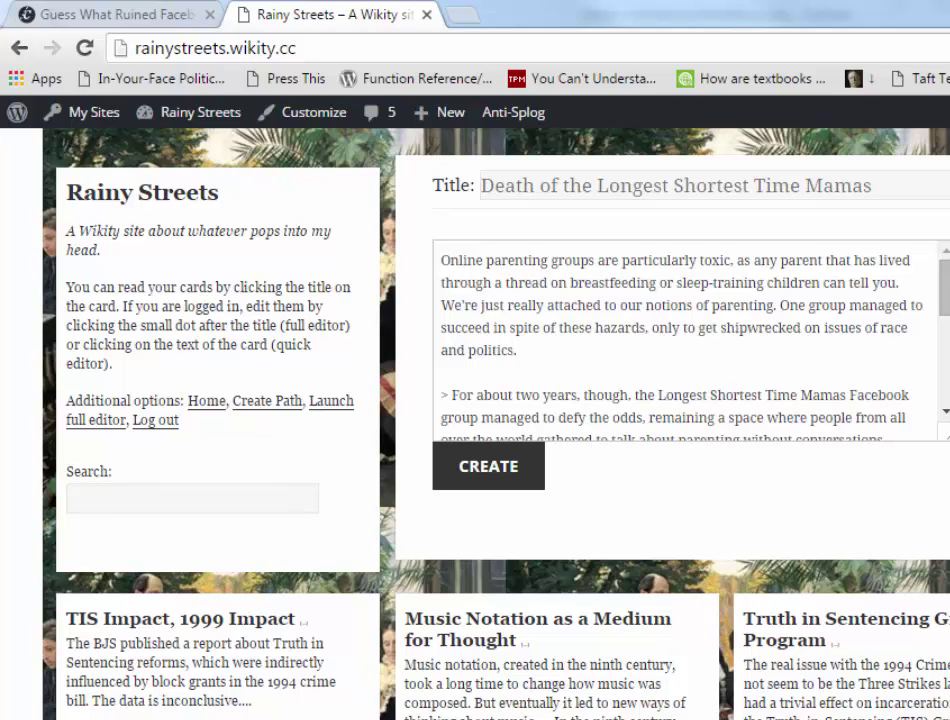
scroll(690, 340, "down", 5)
left_click(499, 469)
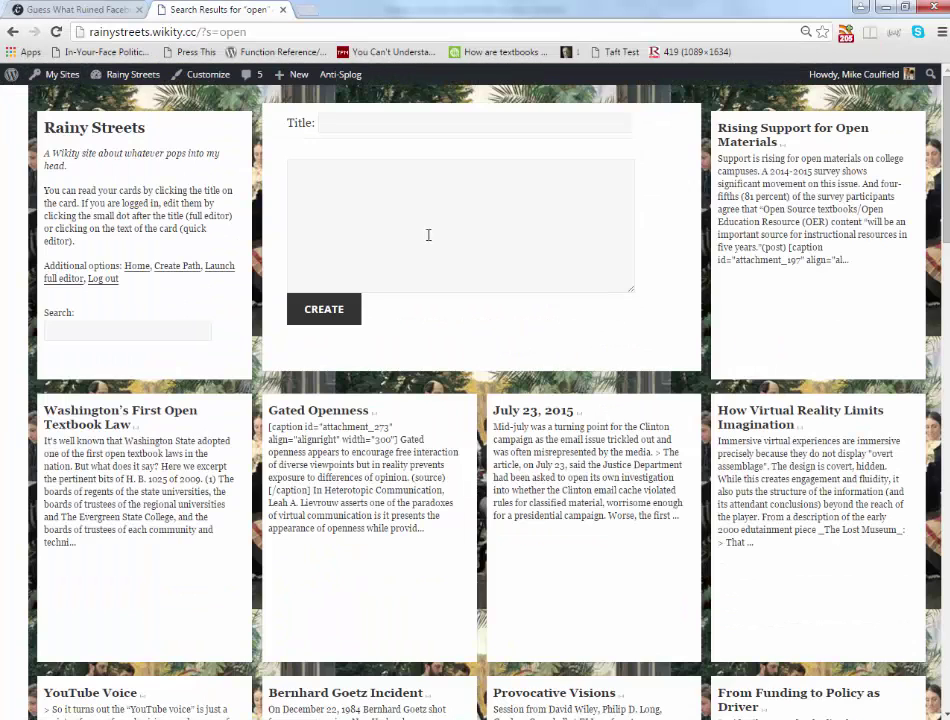
Search the Rainy Streets cards for "death" and open the "Death of the Longest Shortest Time Mamas" card to read it.
left_click(120, 330)
type("death")
key("Return")
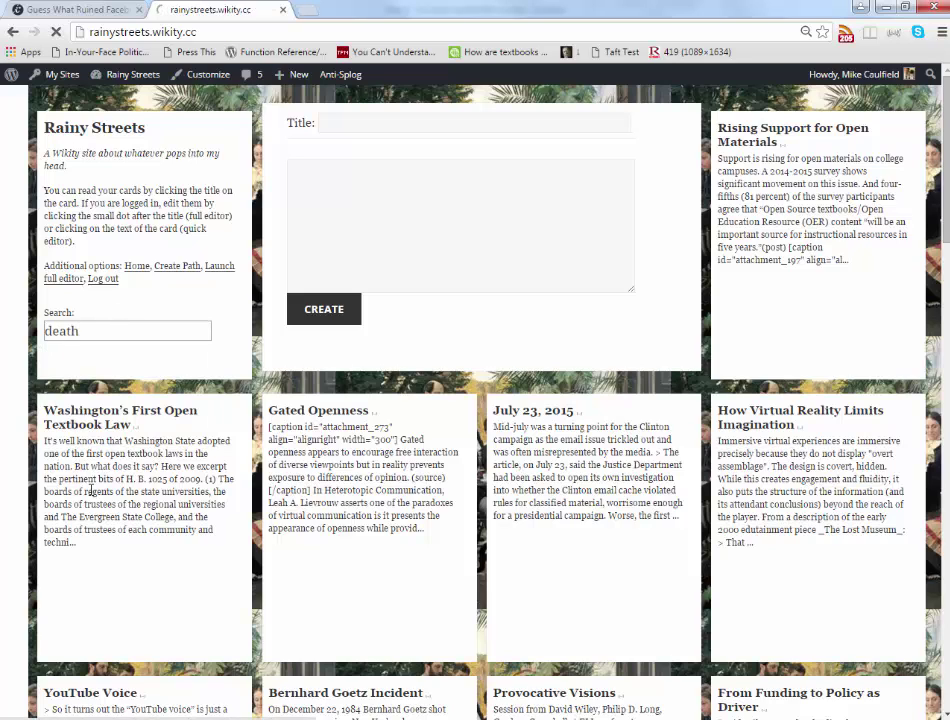
left_click(741, 152)
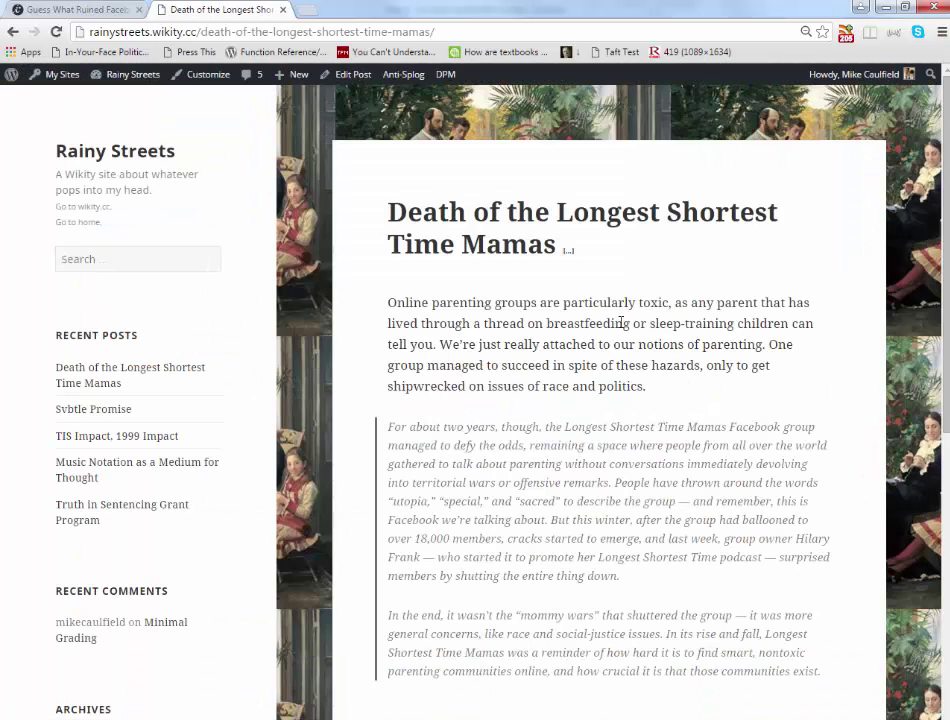
scroll(615, 313, "down", 1)
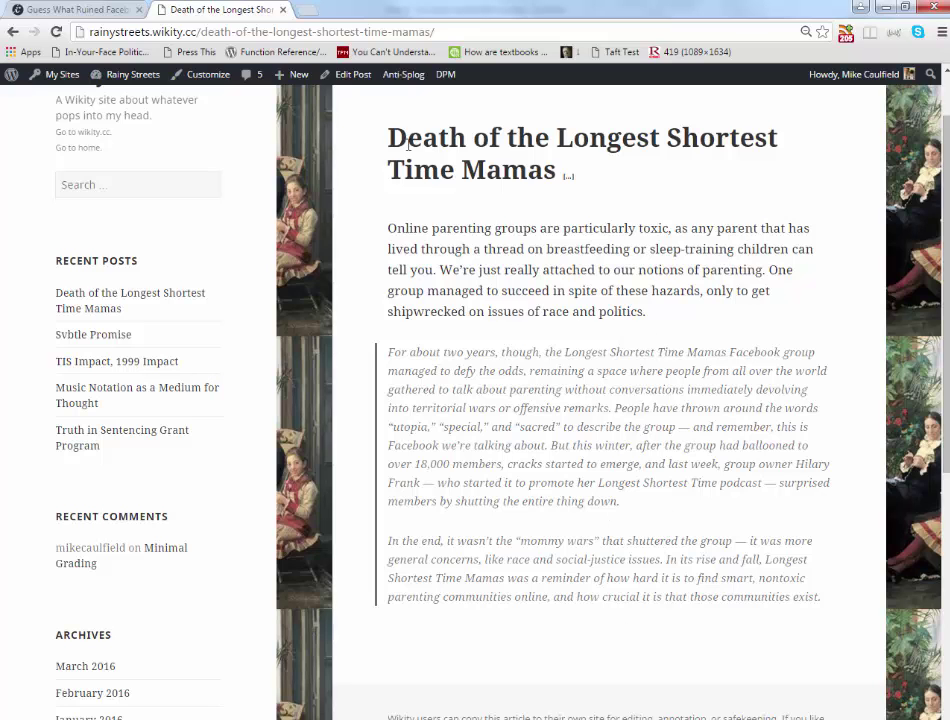
Go back to the card overview, search for "death" again and open the "Death of the Longest Shortest Time Mamas" text for quick editing.
left_click(13, 31)
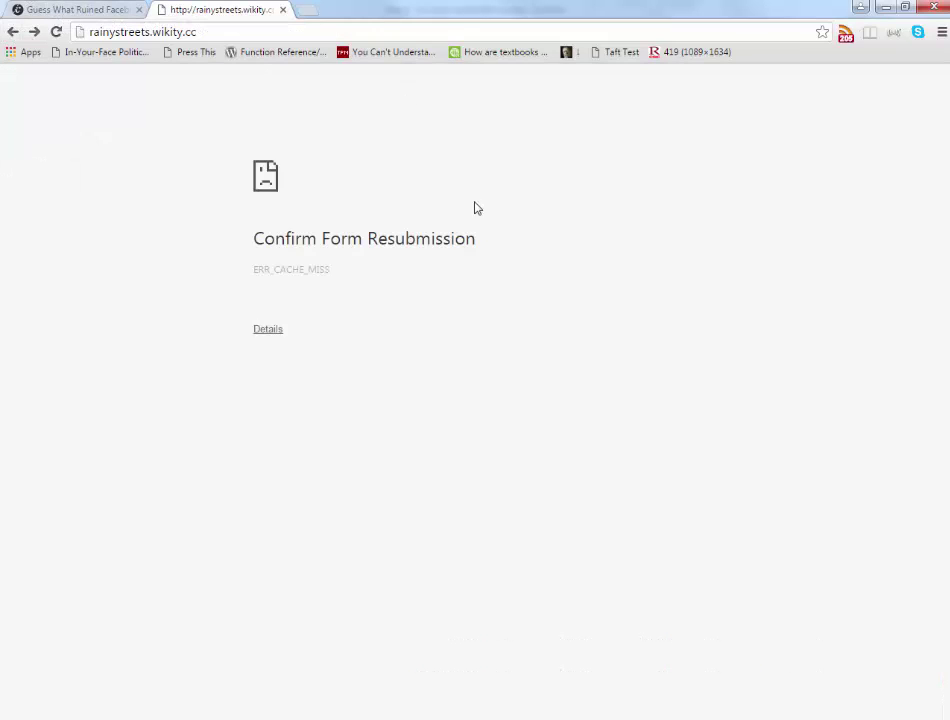
left_click(13, 31)
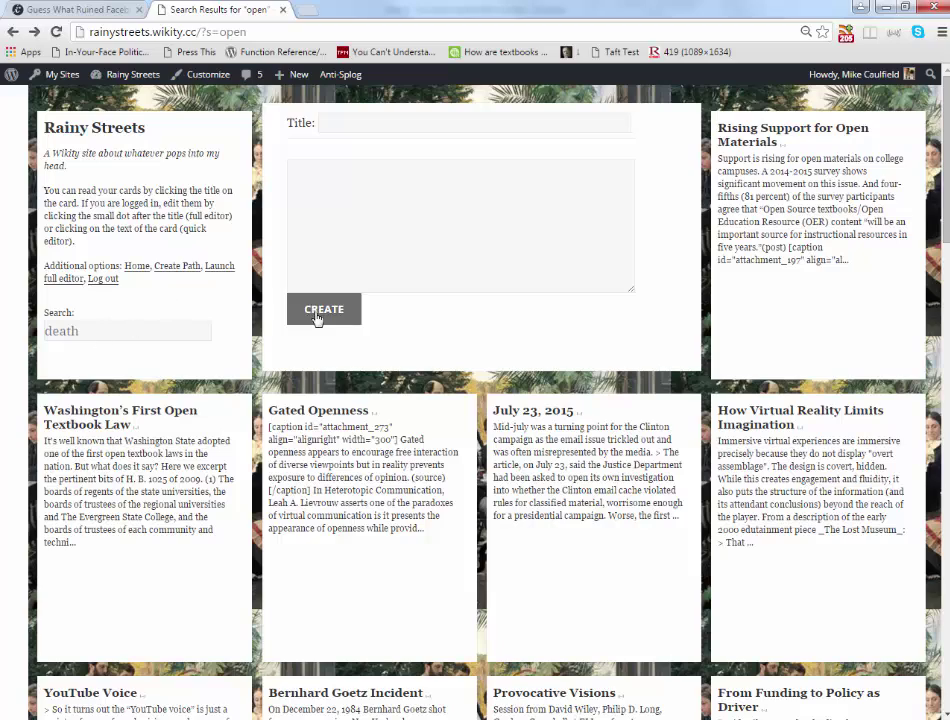
left_click(80, 331)
key("Return")
left_click(855, 284)
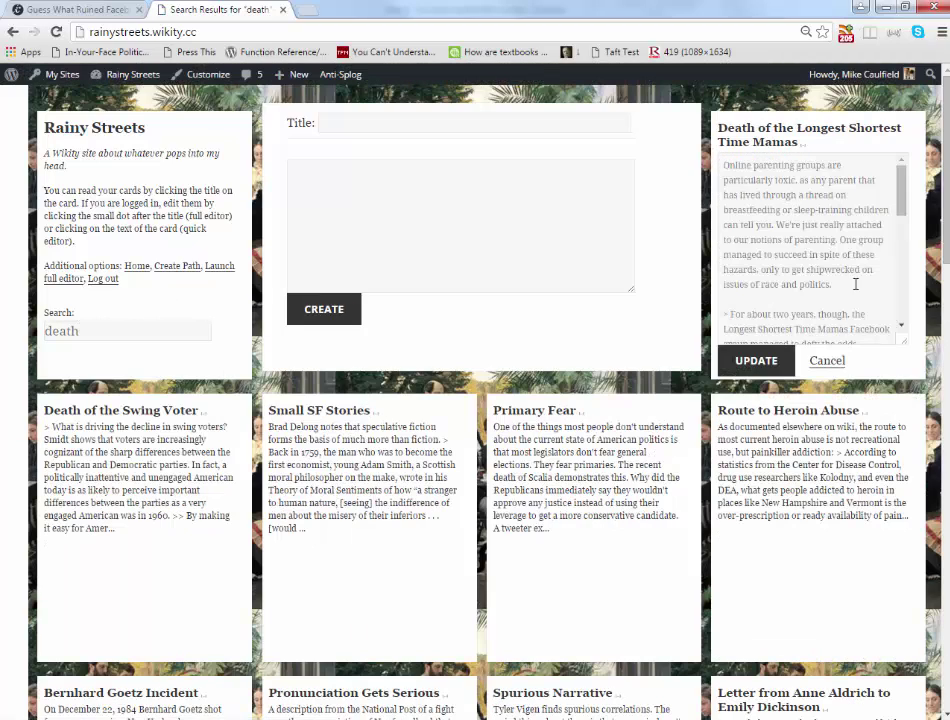
Copy the nymag.com article's address and append it as a Markdown link labelled "source" after the card's last quoted paragraph.
scroll(870, 320, "down", 5)
left_click(80, 10)
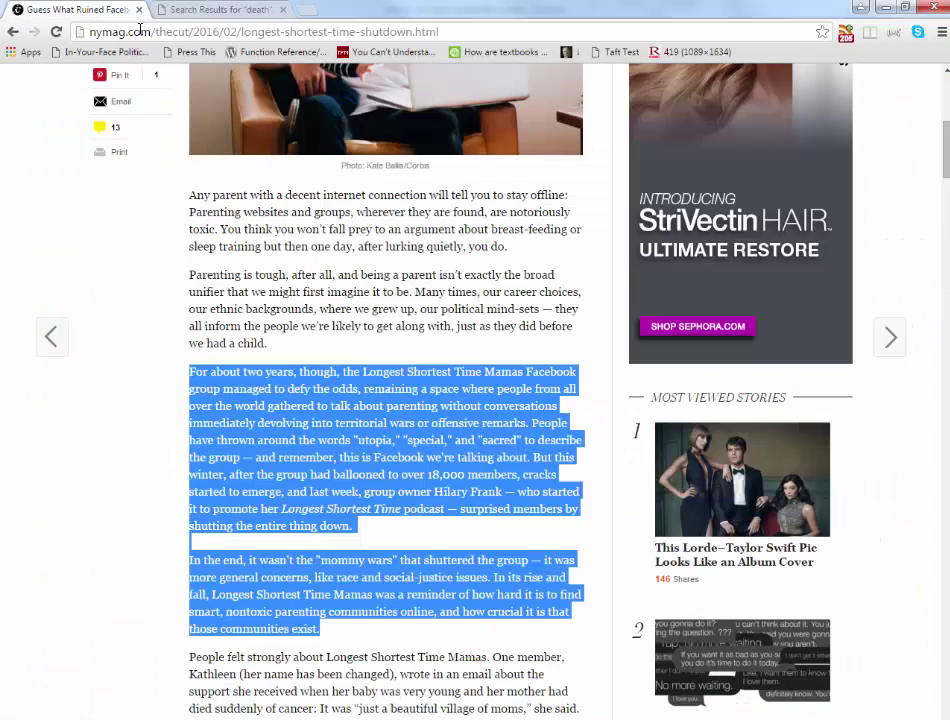
right_click(104, 24)
left_click(118, 66)
left_click(220, 10)
key("ctrl+v")
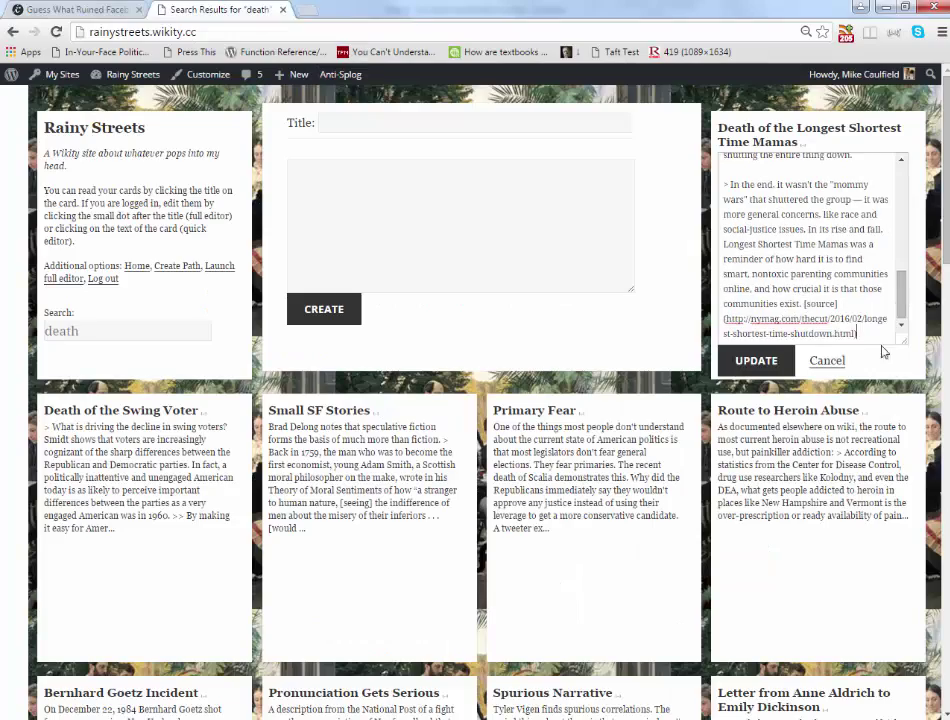
Add a dashed divider line below the source link, with a blank line above it and a new line after it.
key("Return")
key("Return")
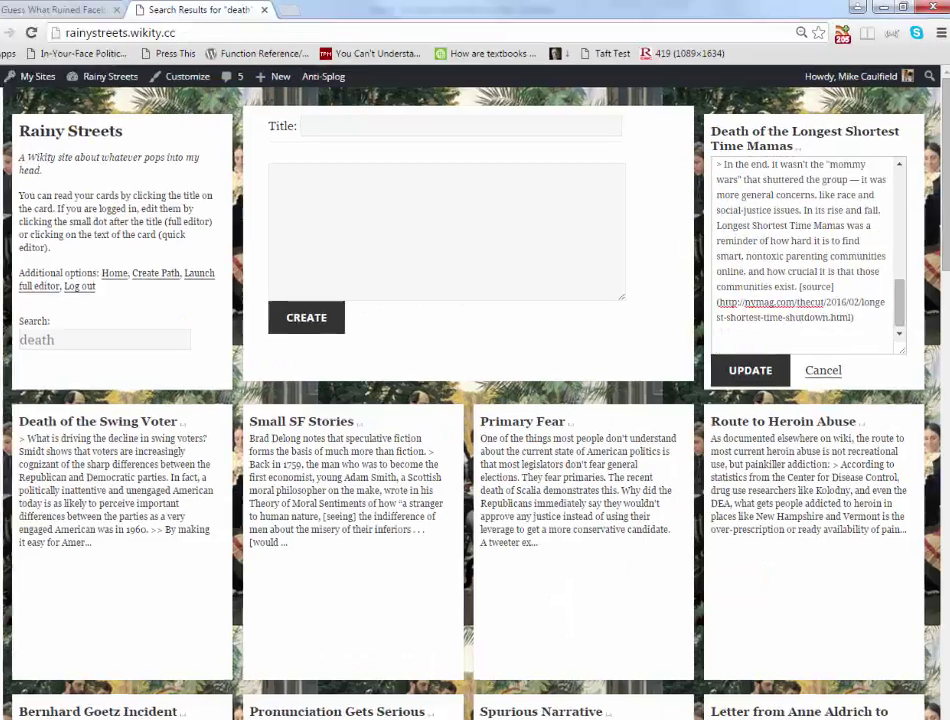
type("--------------------")
key("Return")
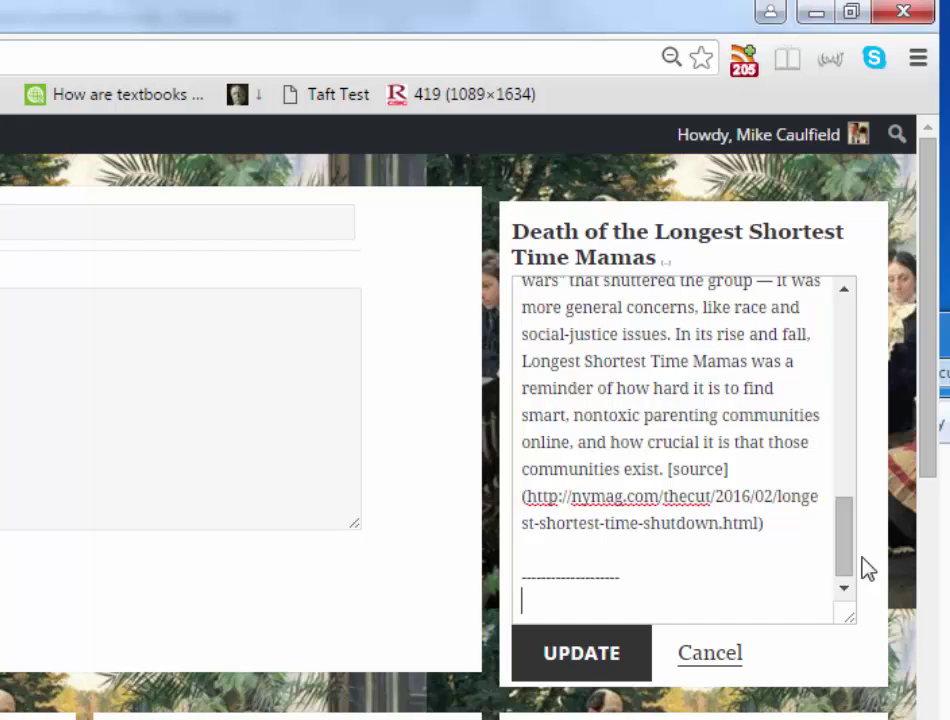
Highlight the card's opening summary and its quoted passage, and return the cursor to the end of the text below the divider.
left_click_drag(848, 560, 848, 372)
left_click_drag(521, 299, 776, 536)
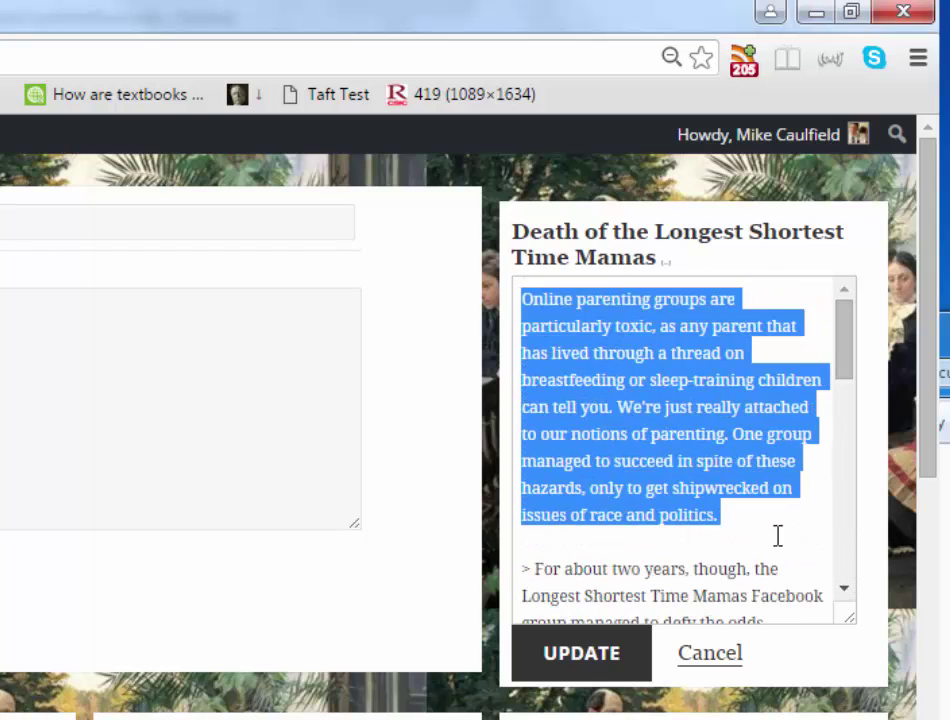
scroll(855, 394, "down", 2)
left_click(808, 630, "shift")
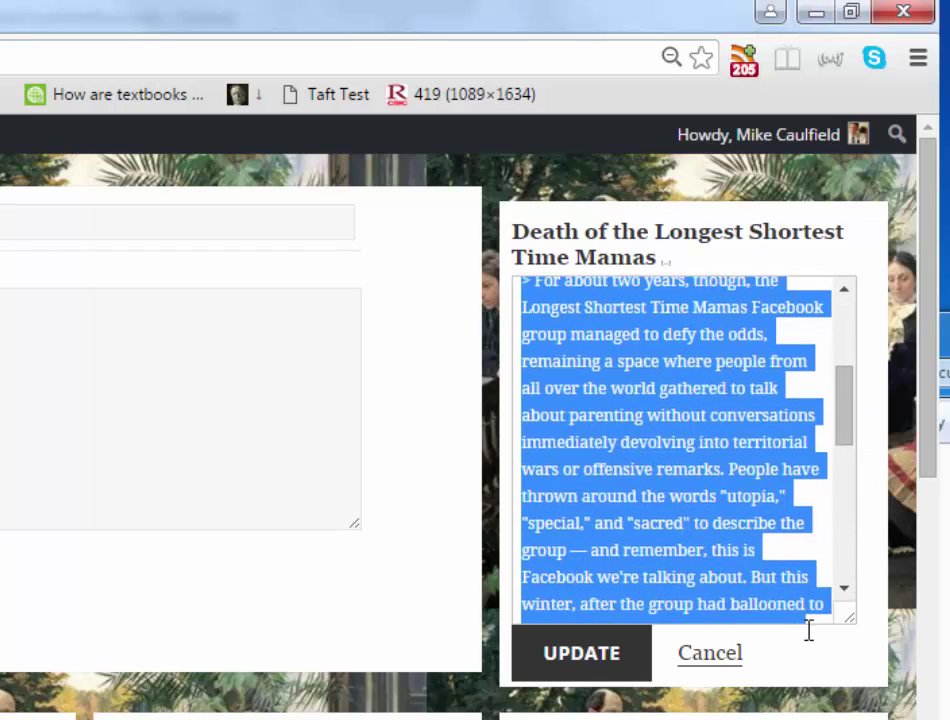
left_click_drag(855, 418, 827, 555)
left_click(712, 590)
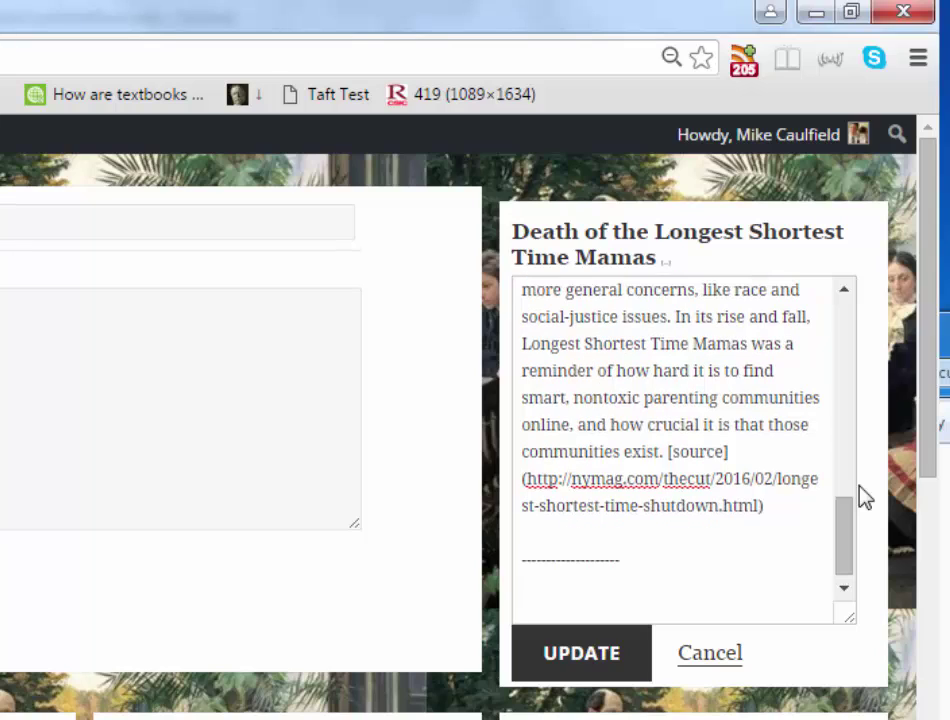
Open wikity.cc in a new tab and search its cards for "online".
left_click(531, 659)
key("ctrl+t")
type("wikity.cc")
key("Return")
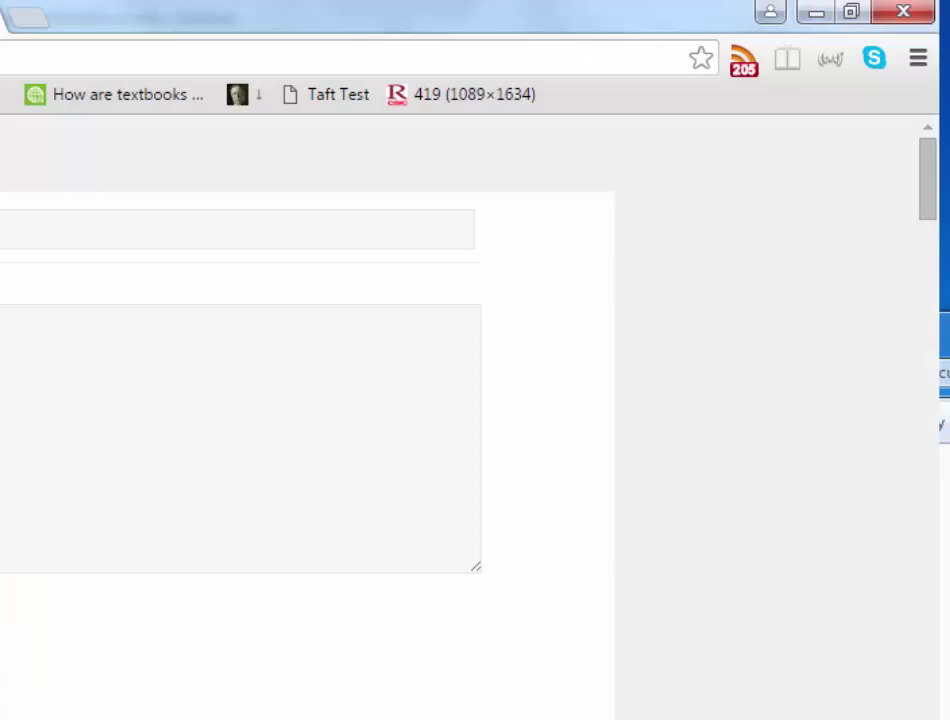
type("o")
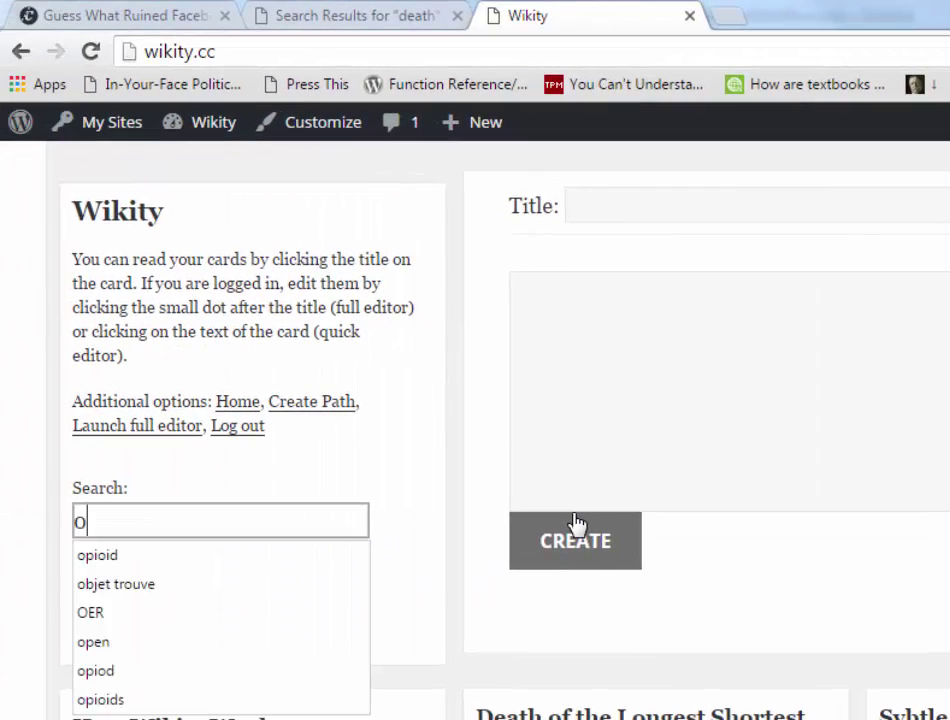
type("nline")
key("Return")
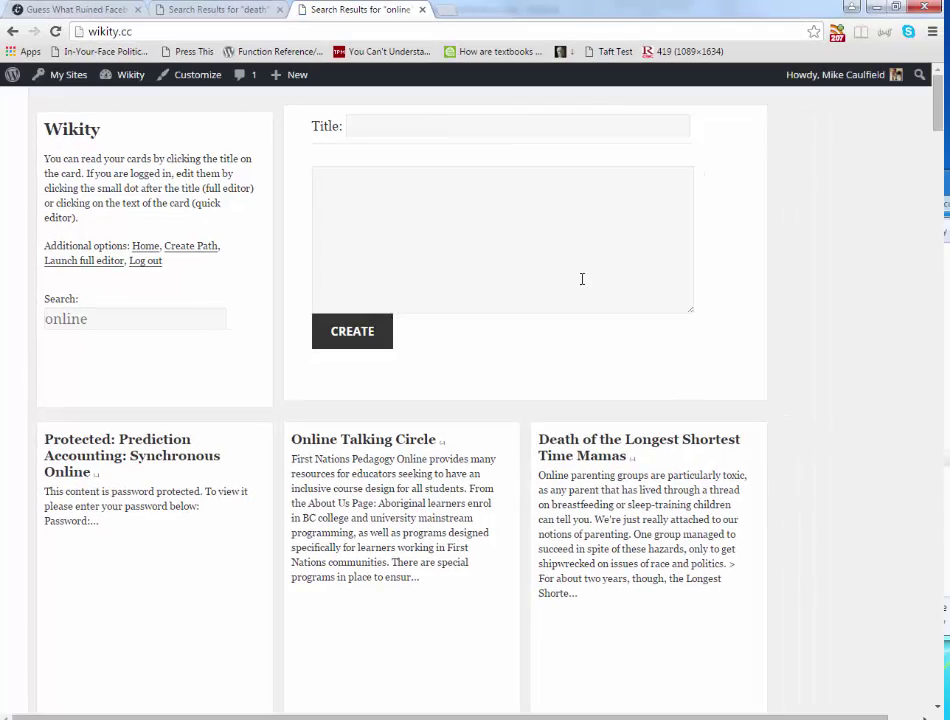
Copy the title of the related card "Not Just the Trolls" and insert it as [[Not Just the Trolls]] below the Rainy Streets card's divider.
scroll(542, 333, "down", 3)
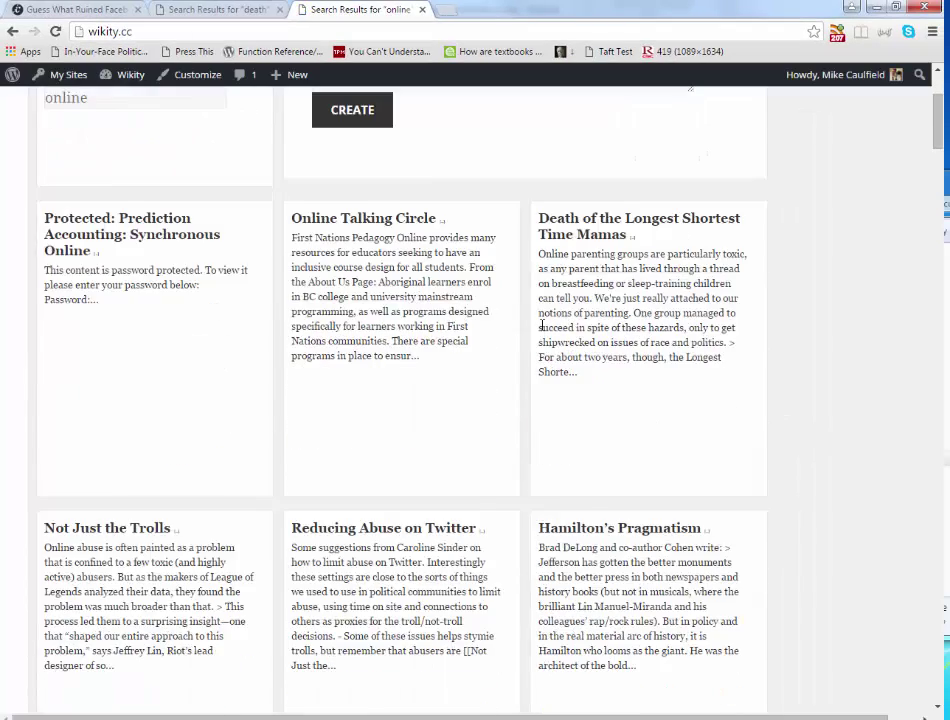
scroll(542, 328, "down", 5)
scroll(546, 328, "up", 1)
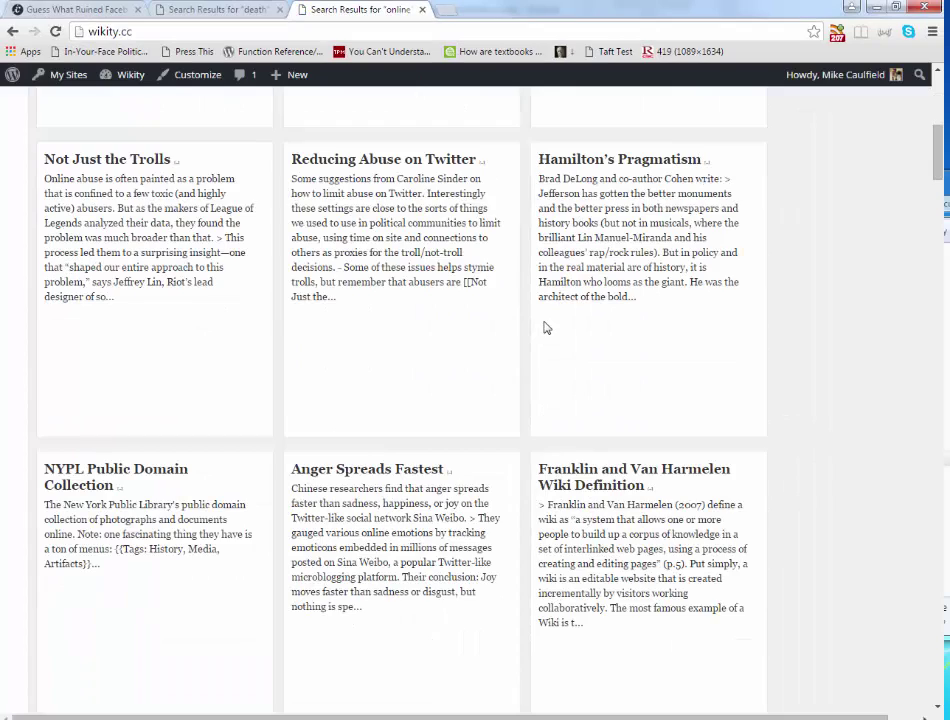
scroll(281, 256, "down", 4)
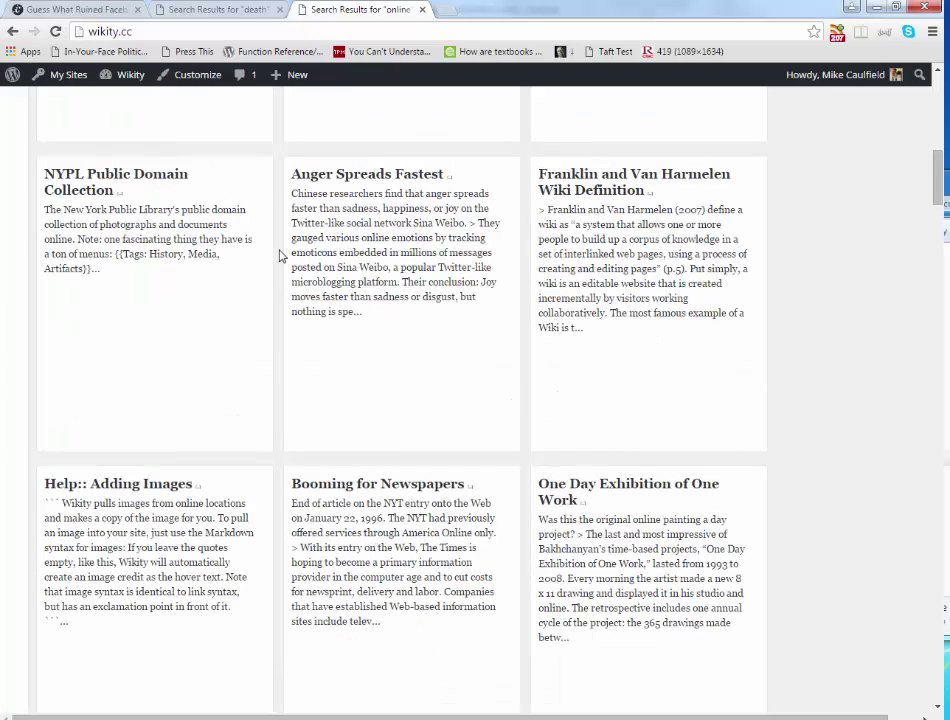
scroll(281, 256, "up", 5)
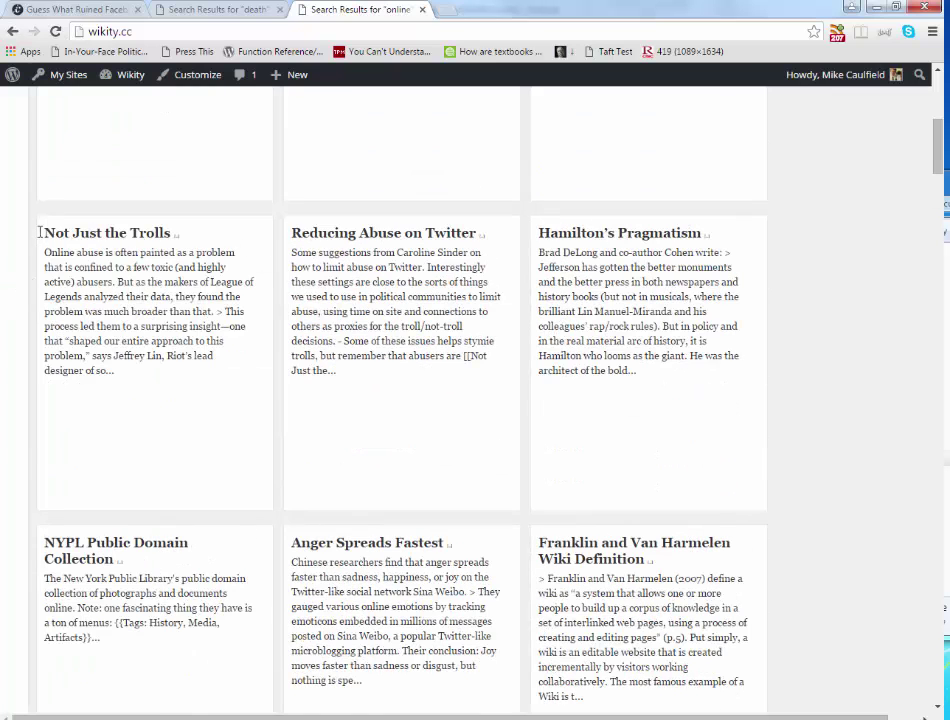
left_click_drag(42, 232, 168, 233)
left_click(205, 9)
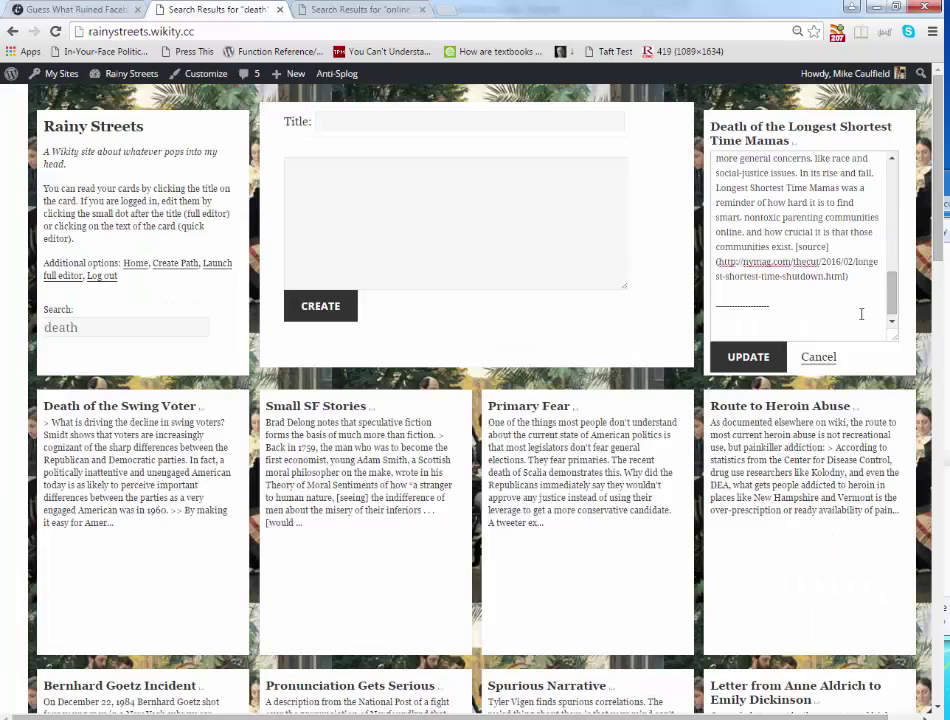
key("ctrl+v")
type("]]")
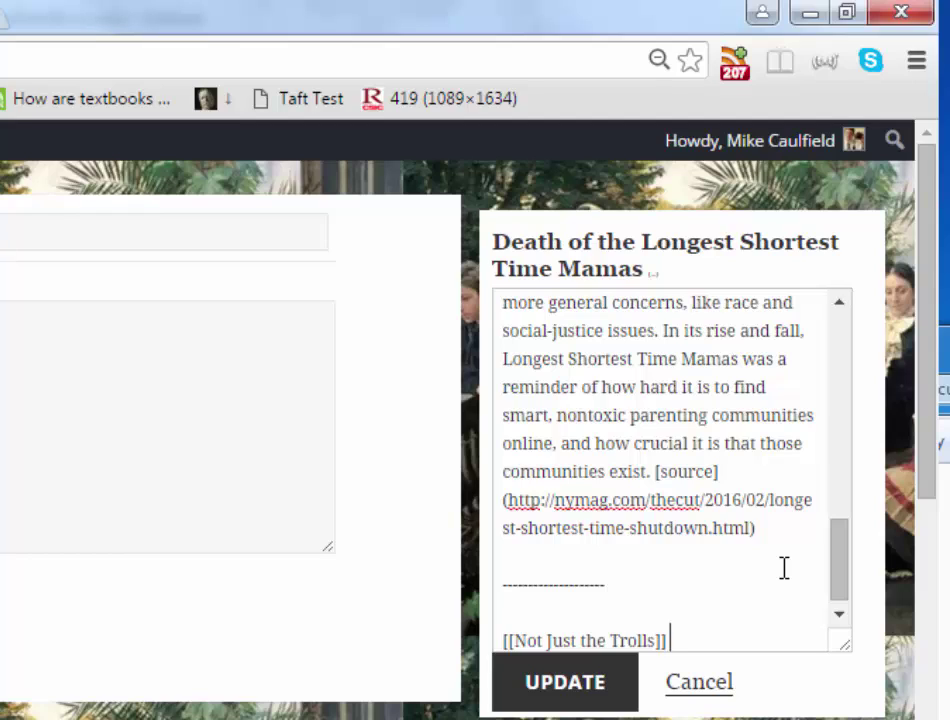
Continue the link line with "argues that online abuse is not the product of a small minority, but of a general culture".
type("argues that online abuse")
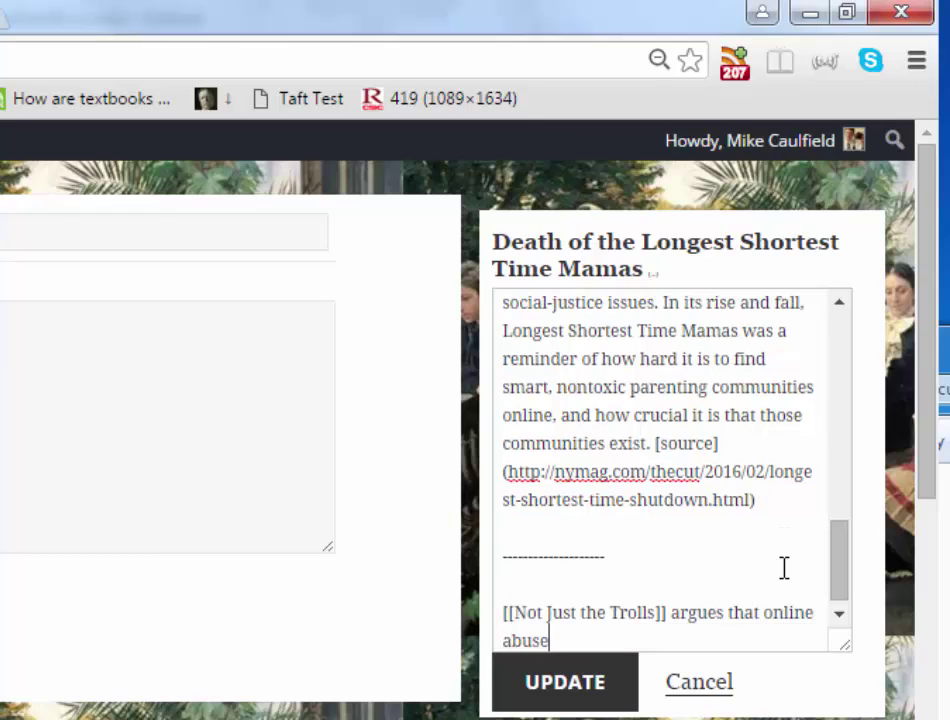
type(" is not the pro")
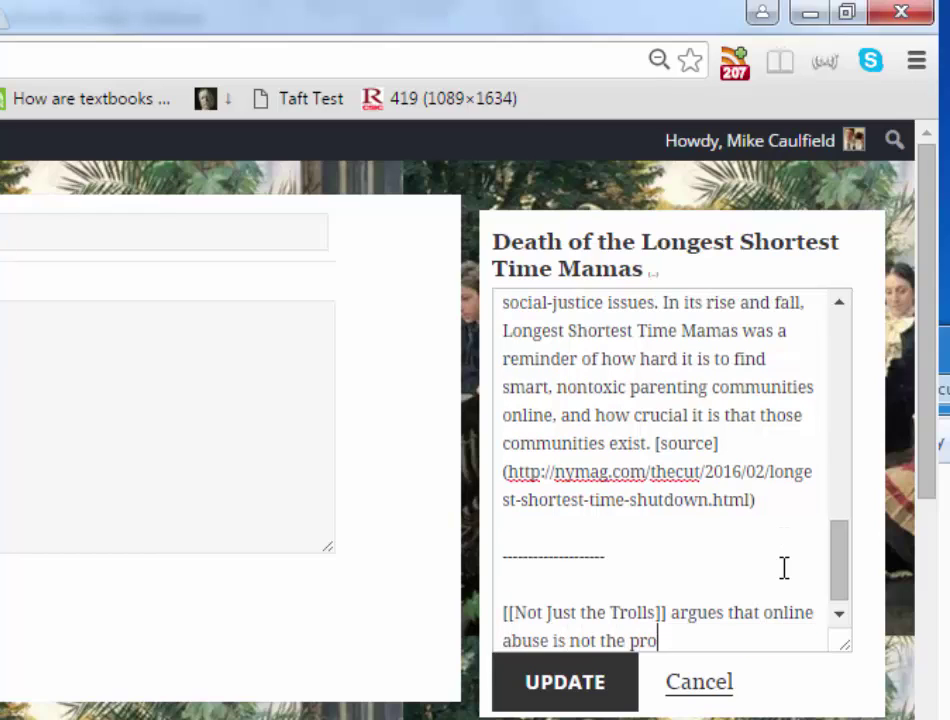
type("duct of a small mino")
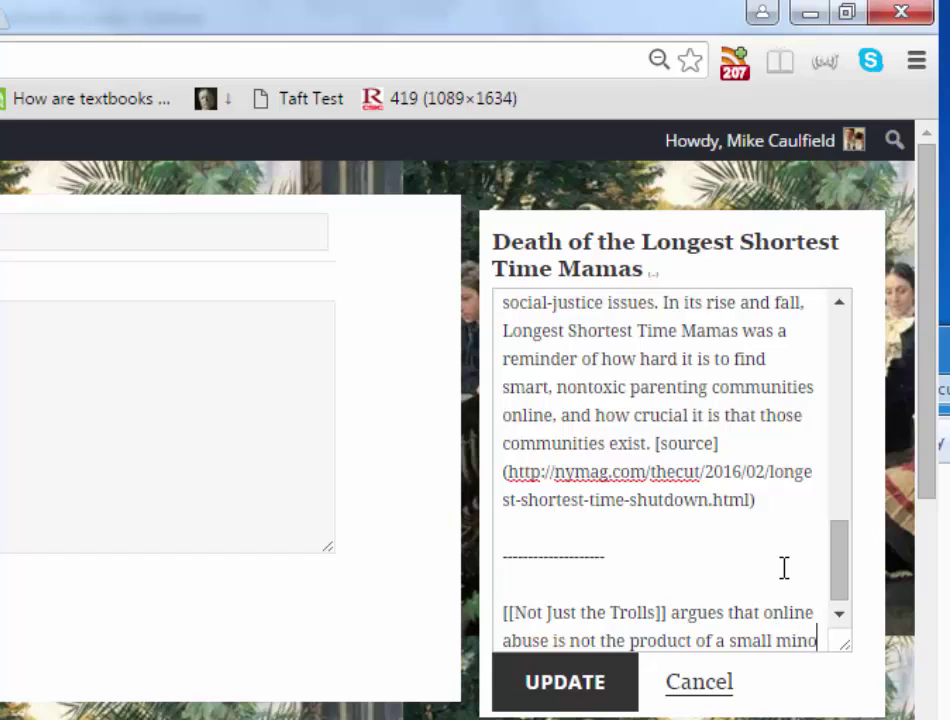
type("rity, but o")
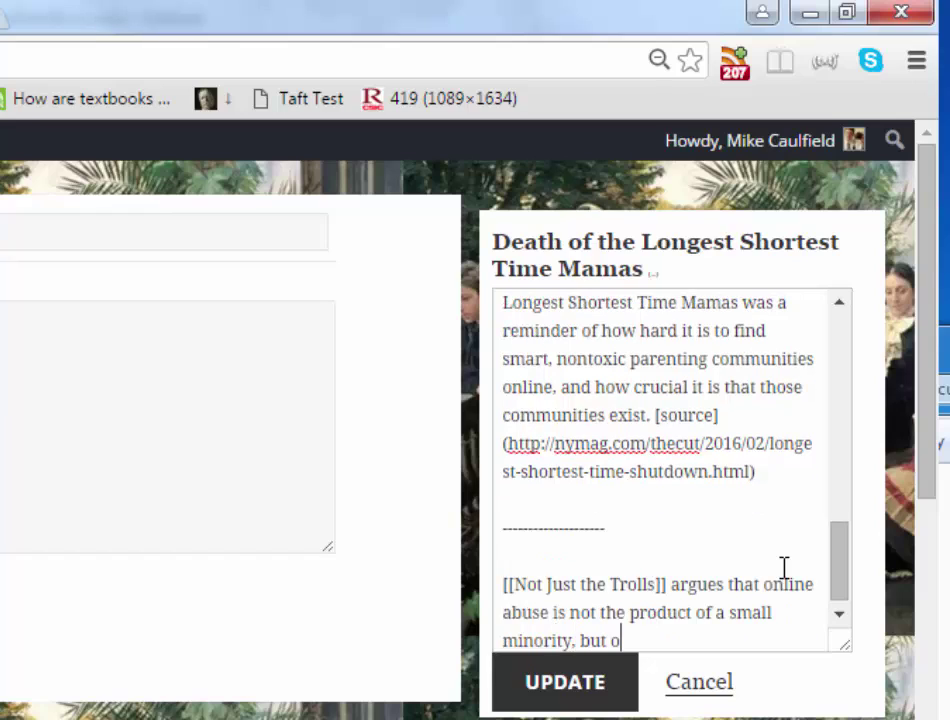
type("f a general culture.")
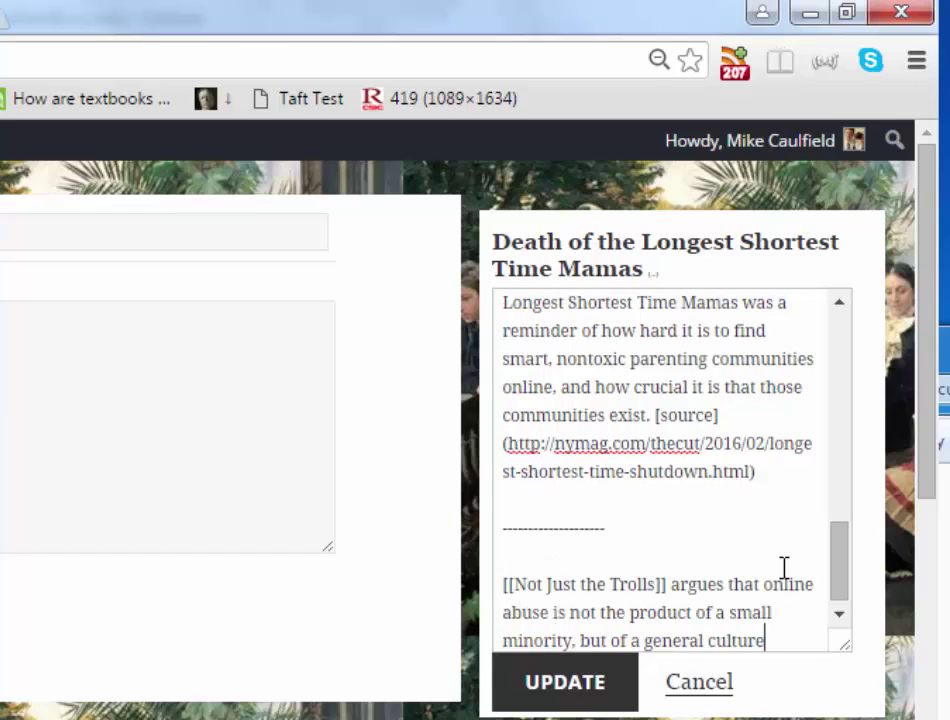
Find the related card "Shame, Guilt and Social Media" among the "online" search results and open it.
key("Return")
key("Return")
left_click(2, 18)
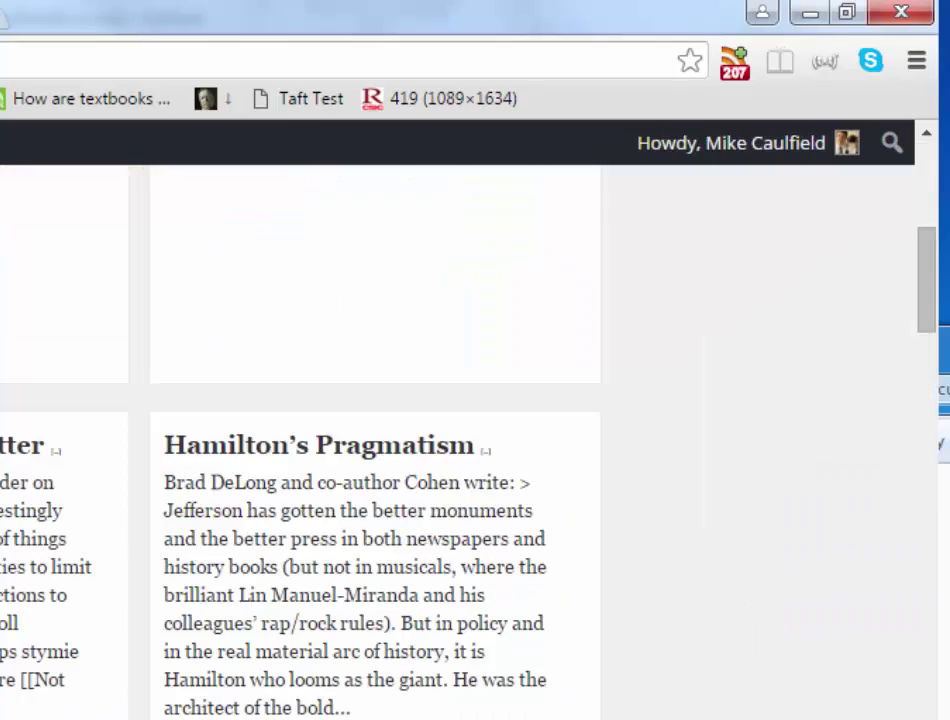
scroll(74, 583, "down", 5)
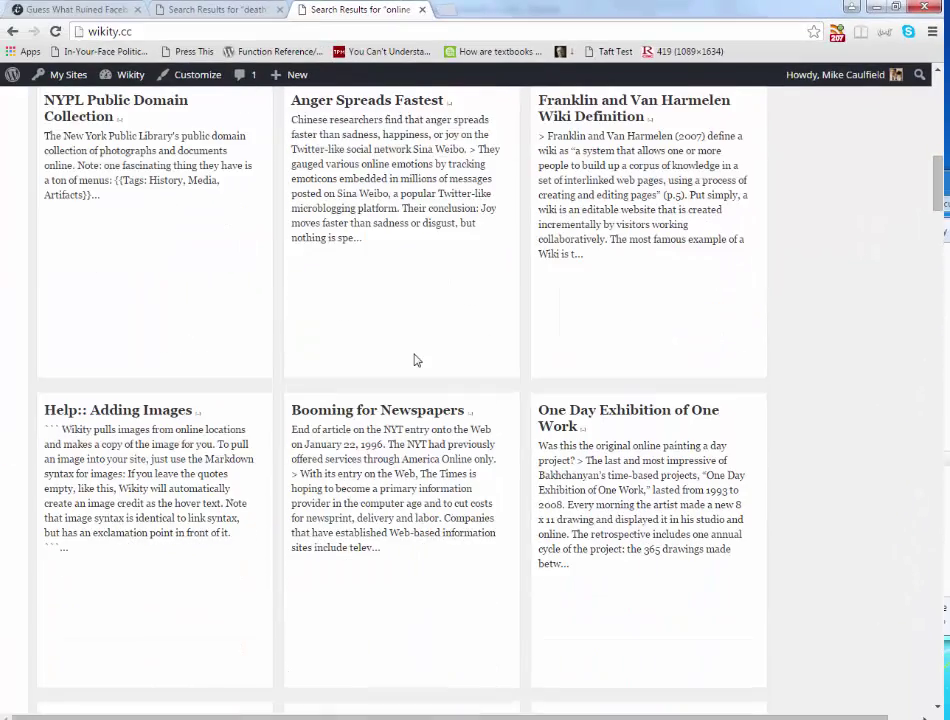
scroll(417, 360, "down", 3)
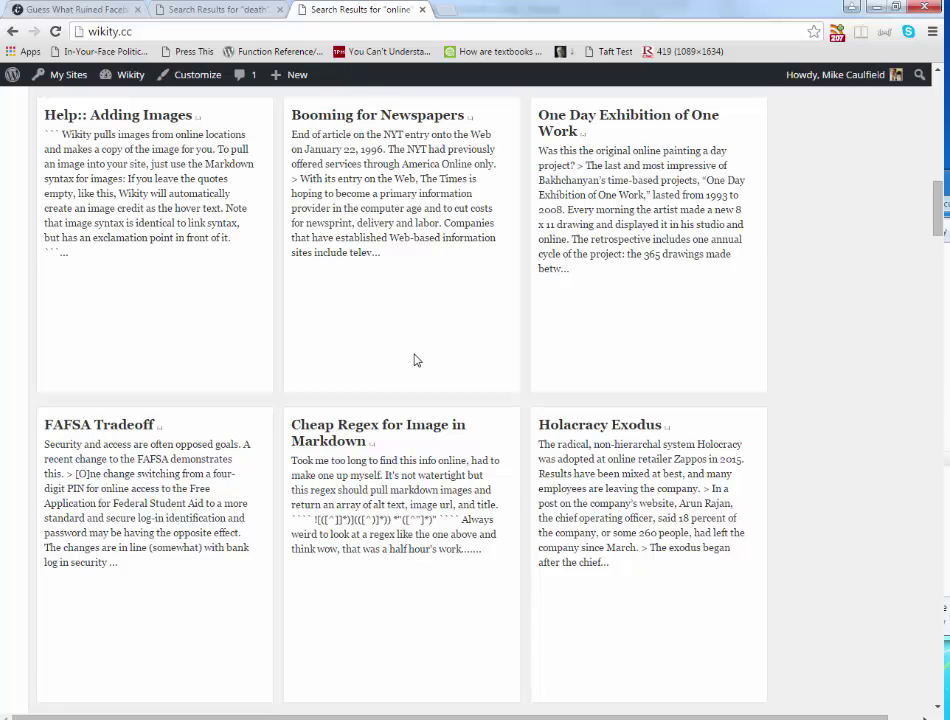
scroll(417, 360, "down", 5)
left_click_drag(752, 218, 542, 214)
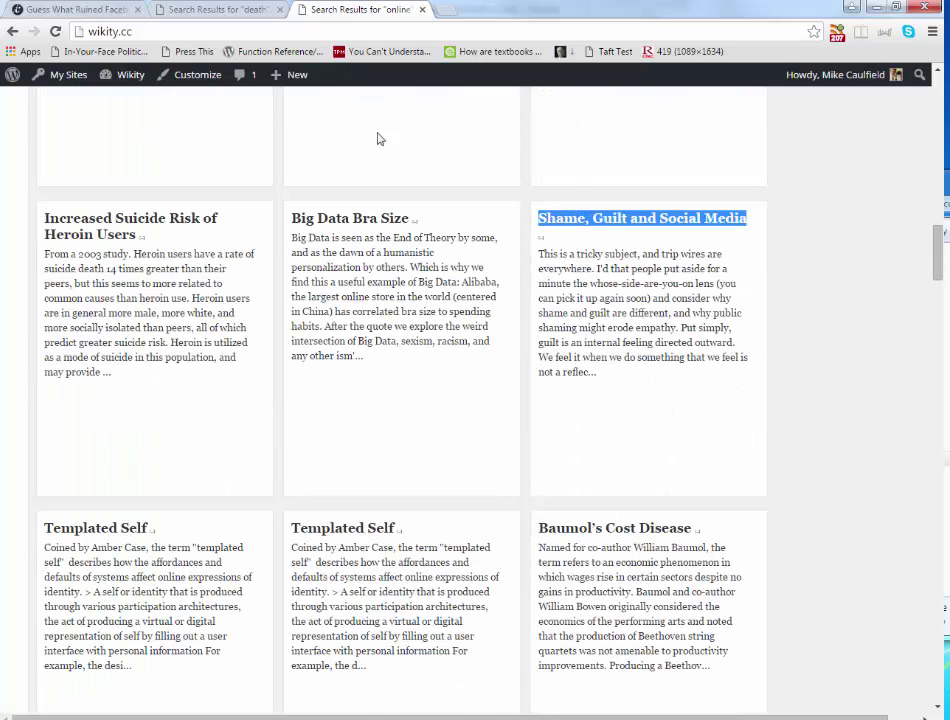
left_click(592, 218)
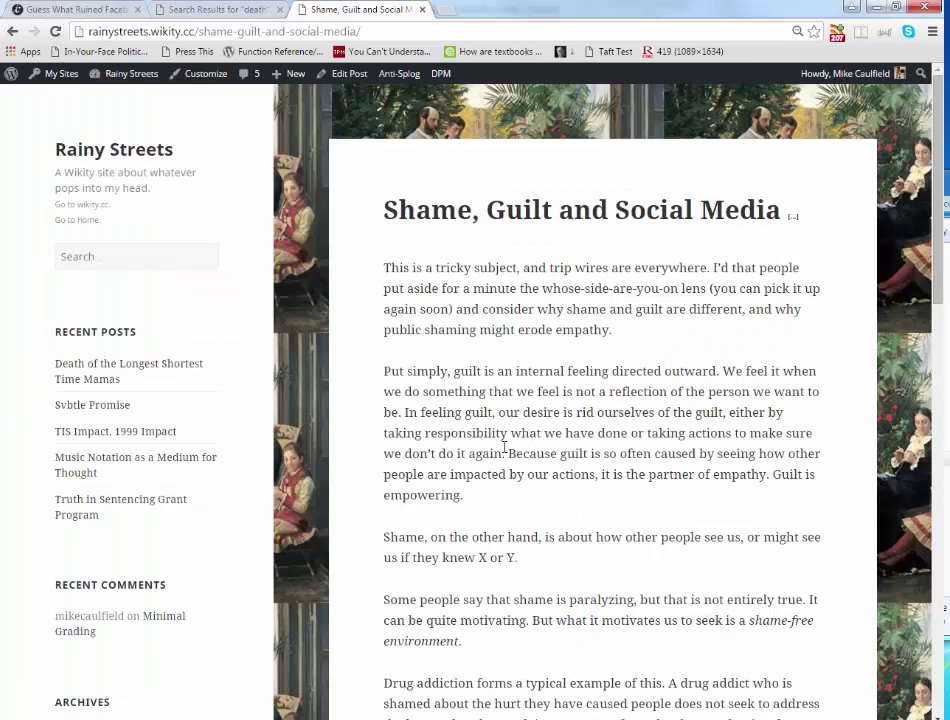
Copy the paragraph beginning "Some people say that shame is paralyzing" into the Longest Shortest Time Mamas card and reword its opening to "Shame can".
scroll(504, 447, "down", 2)
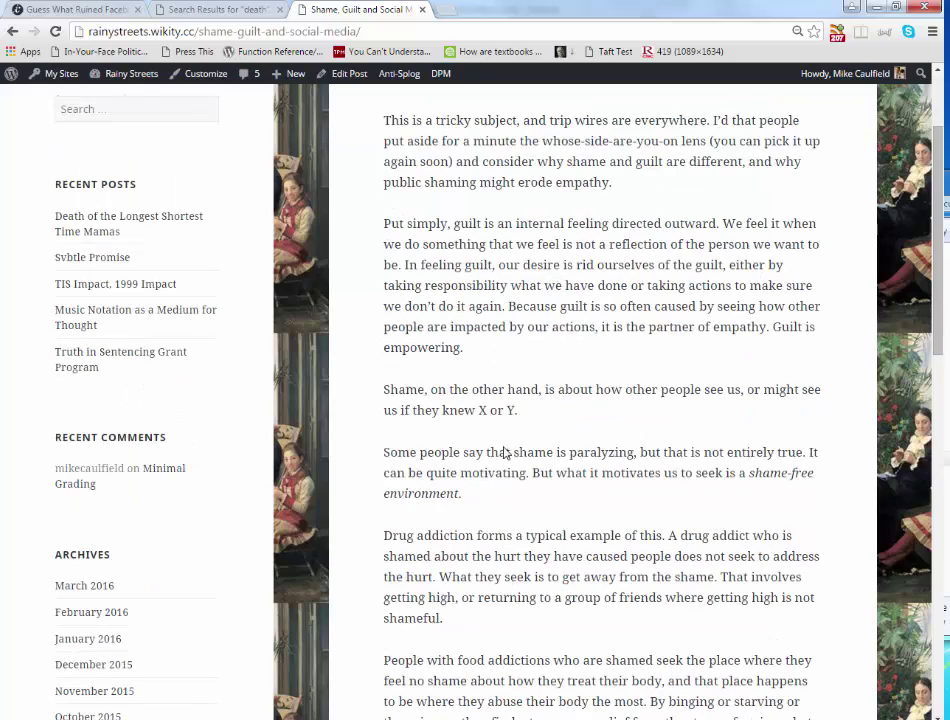
triple_click(503, 451)
key("ctrl+c")
left_click(212, 10)
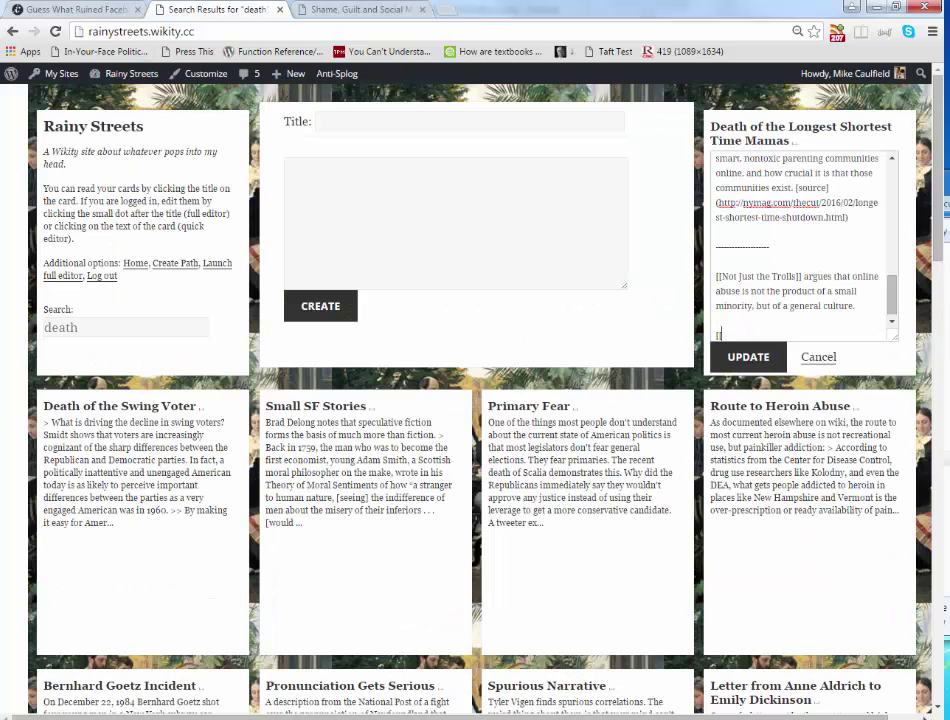
key("ctrl+v")
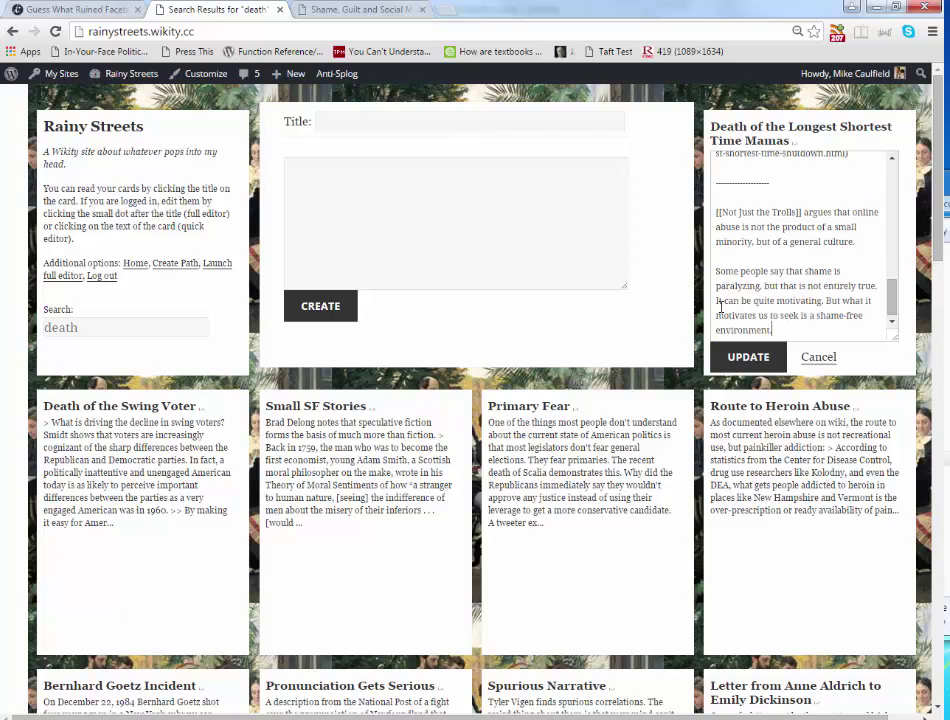
left_click_drag(743, 301, 707, 268)
type("Shame can")
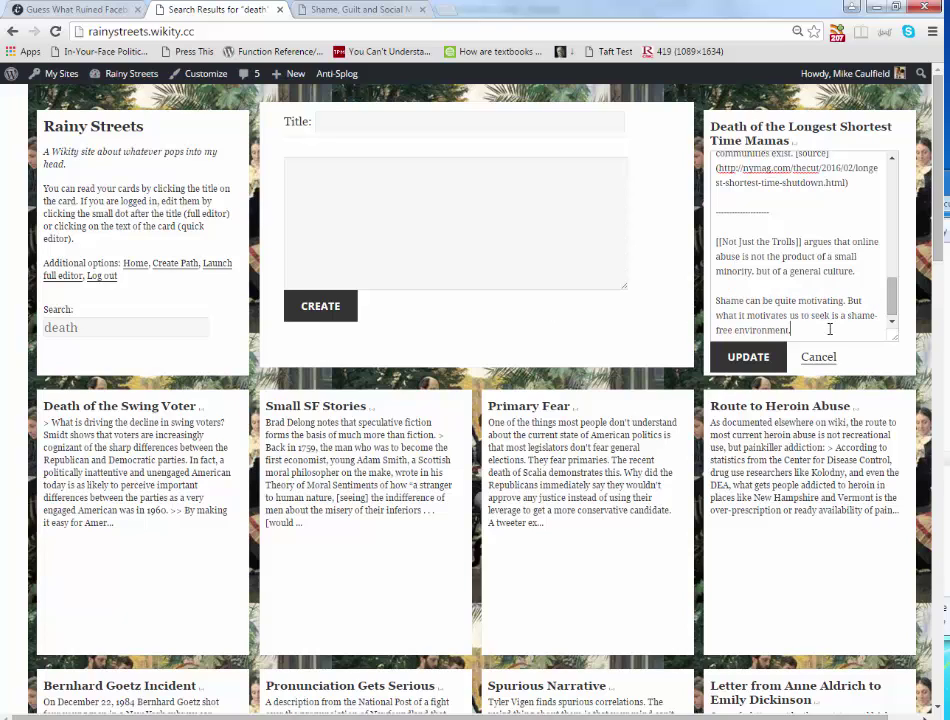
End the shame paragraph with "See [[Shame, Guilt and Social Media]]", copying the title from that card's page.
scroll(893, 321, "right", 1)
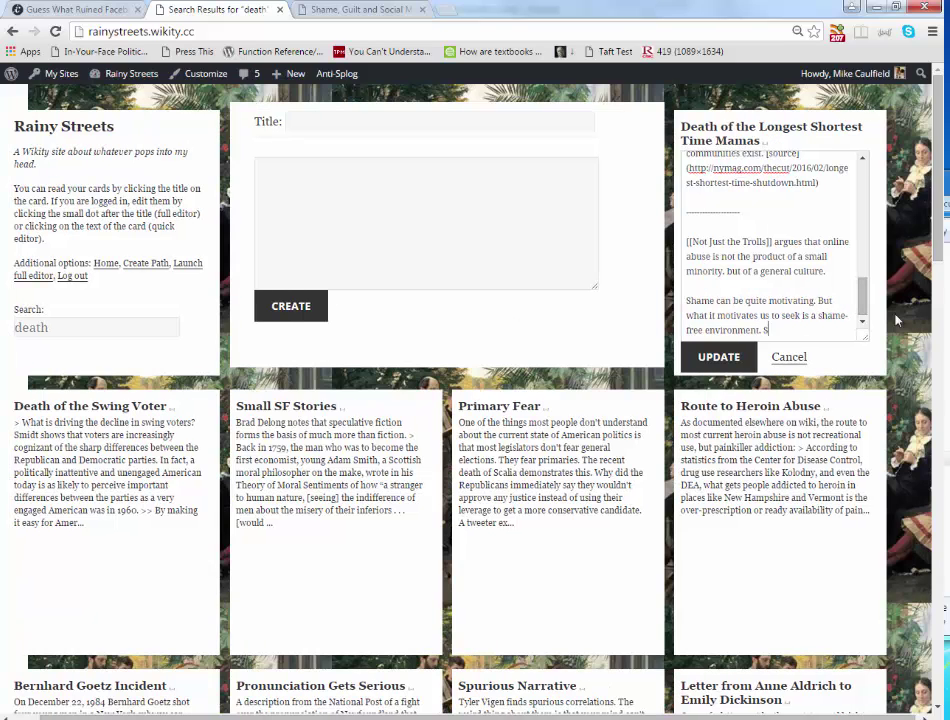
left_click(330, 9)
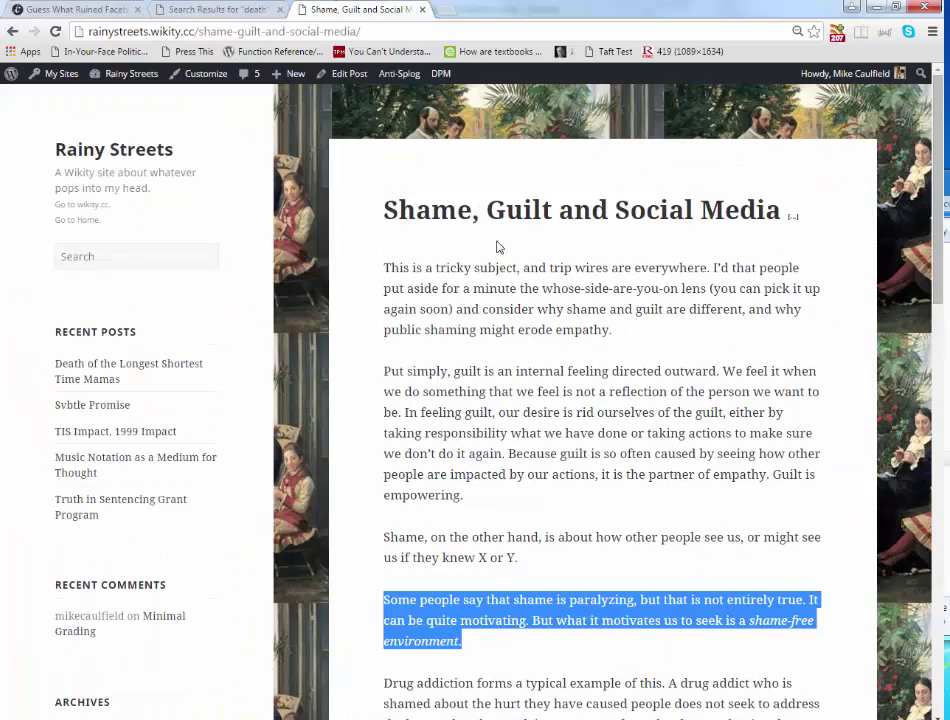
left_click_drag(384, 210, 776, 213)
key("ctrl+c")
left_click(272, 7)
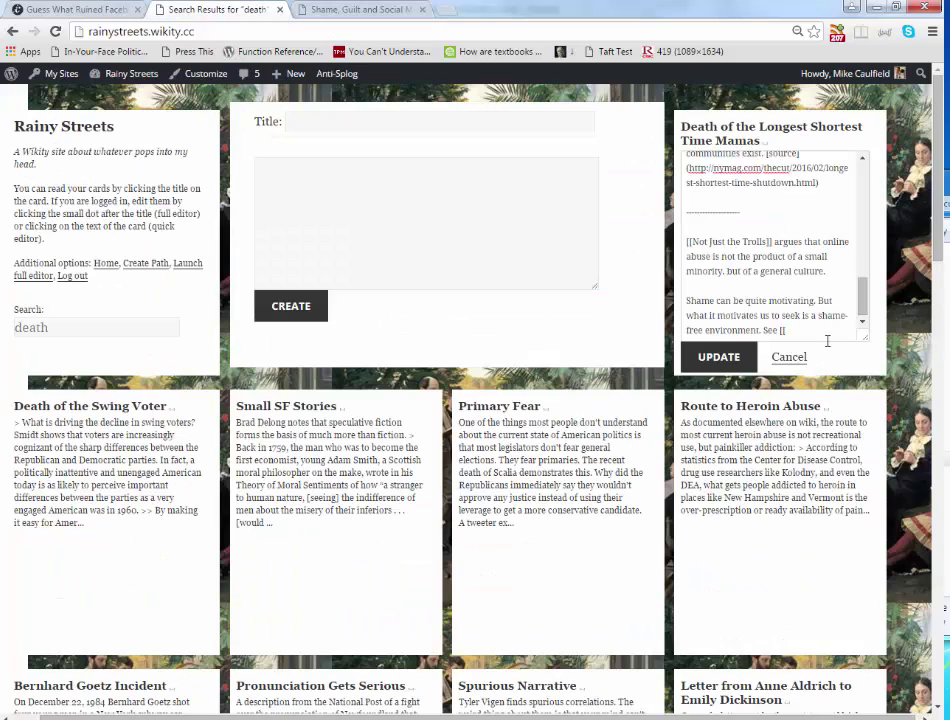
type("[[")
key("ctrl+v")
type("]]")
key("Return")
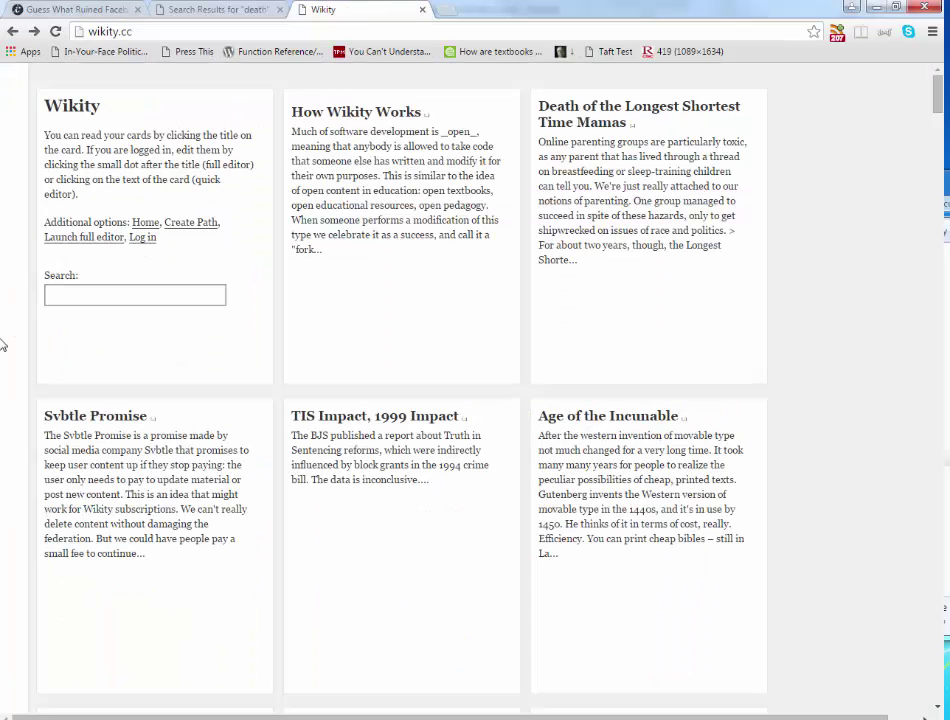
Search wikity.cc for "shirky" and follow the Own Worst Enemy link in the card "The User Is the Group".
type("shirky")
key("Return")
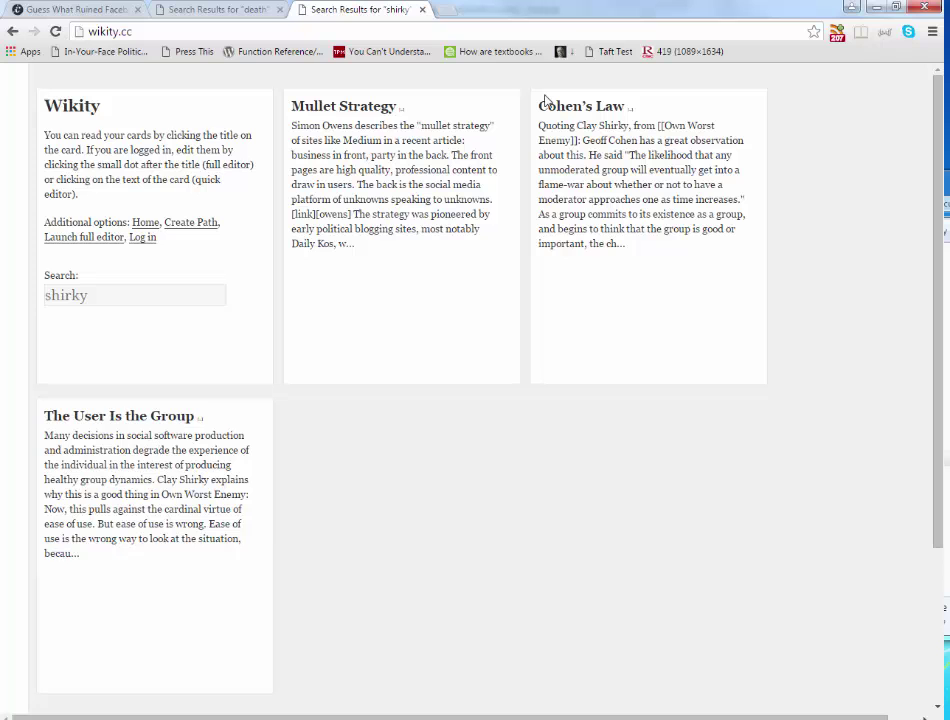
left_click(120, 415)
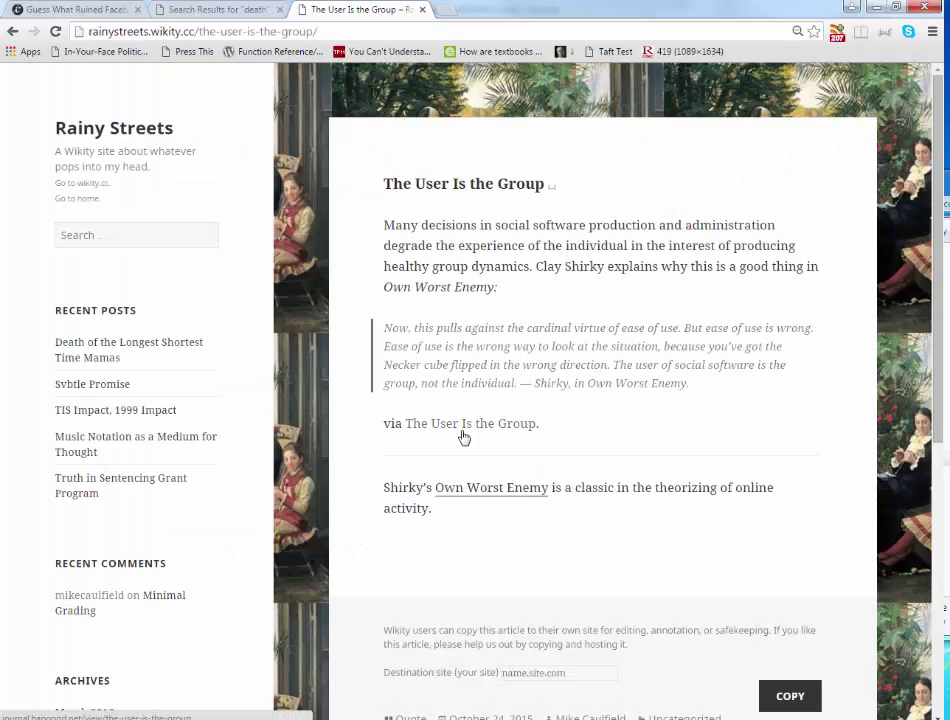
left_click(505, 494)
Find the Own Worst Enemy page on journal.hapgood.net in a new tab and select its body text.
left_click(447, 10)
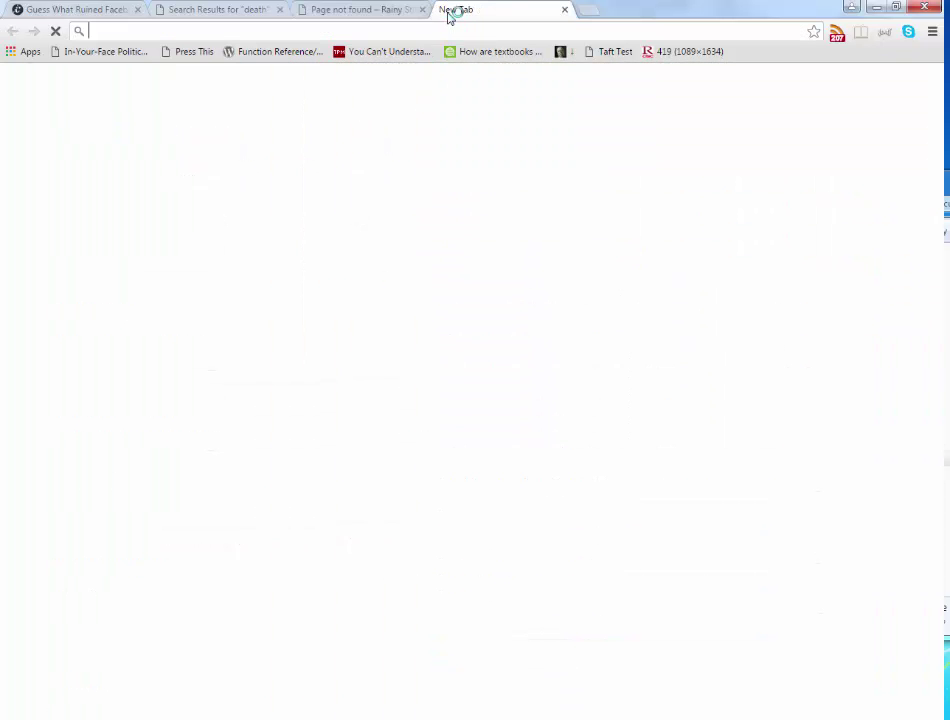
type("journal.hapgood.net")
key("Return")
left_click(371, 709)
type("own worst enemy")
key("Return")
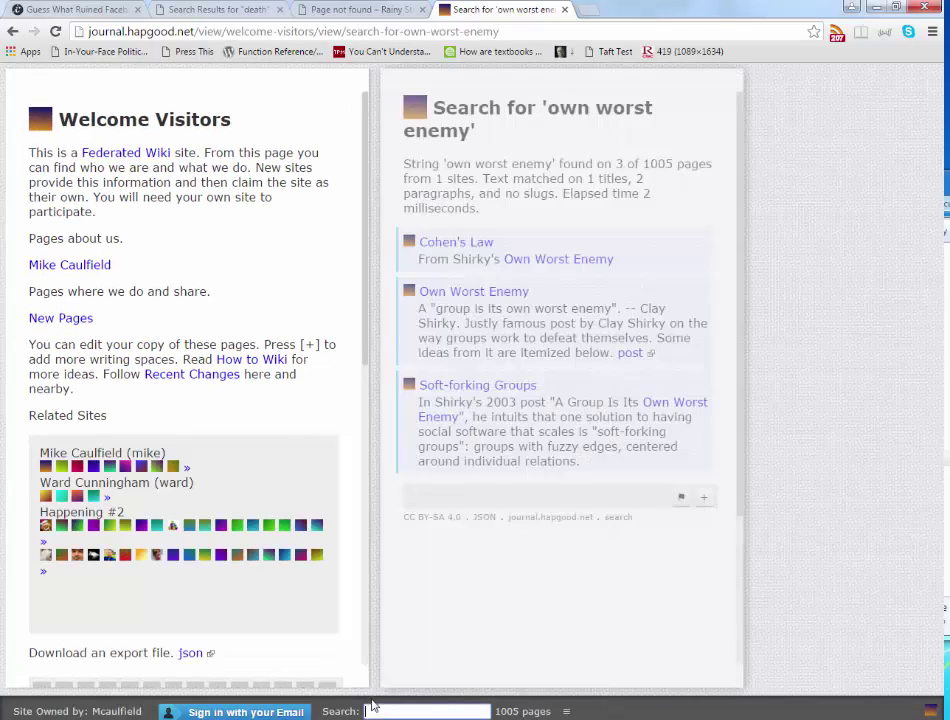
left_click(450, 236)
left_click_drag(825, 123, 861, 344)
Create a new Rainy Streets page titled "Own Worst Enemy", logging in with the saved credentials.
key("ctrl+shift+Tab")
left_click(471, 420)
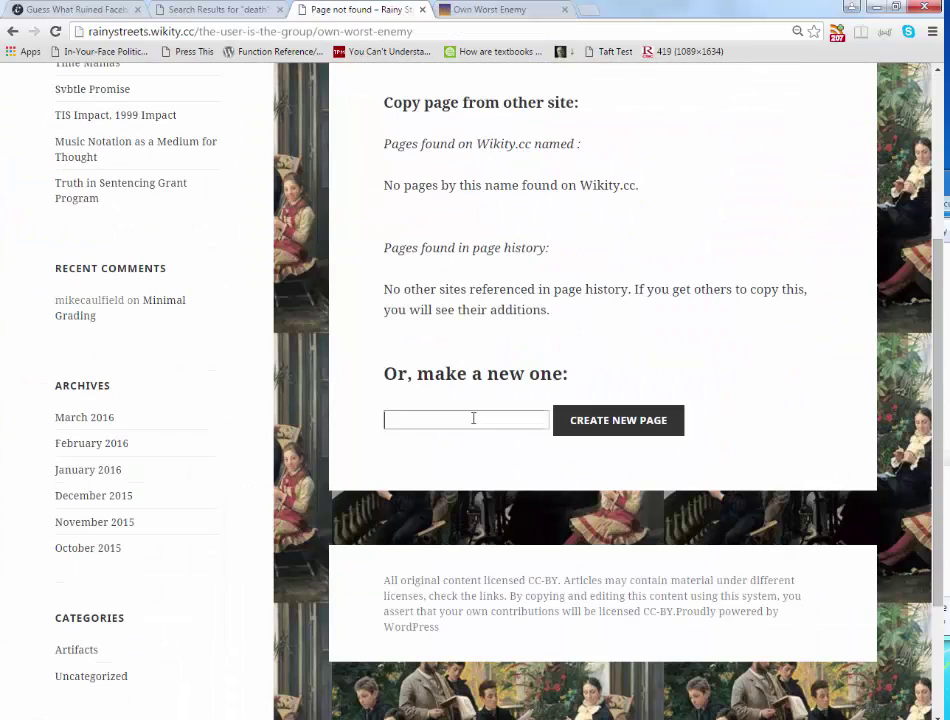
type("Own WOrse")
key("BackSpace")
key("BackSpace")
key("BackSpace")
key("BackSpace")
type("orst Enemy")
key("Return")
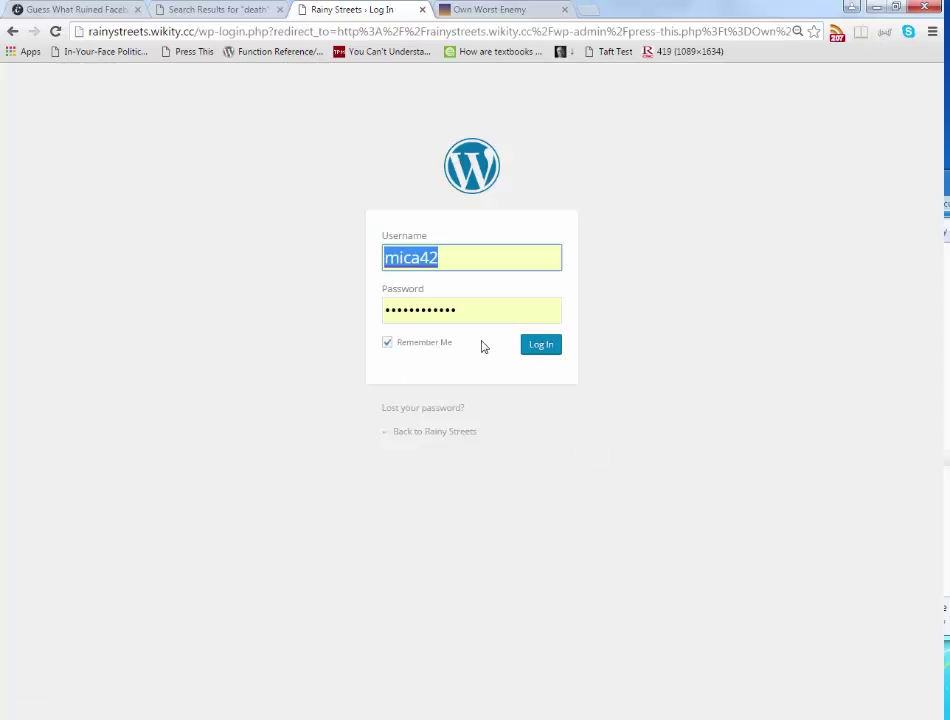
key("Return")
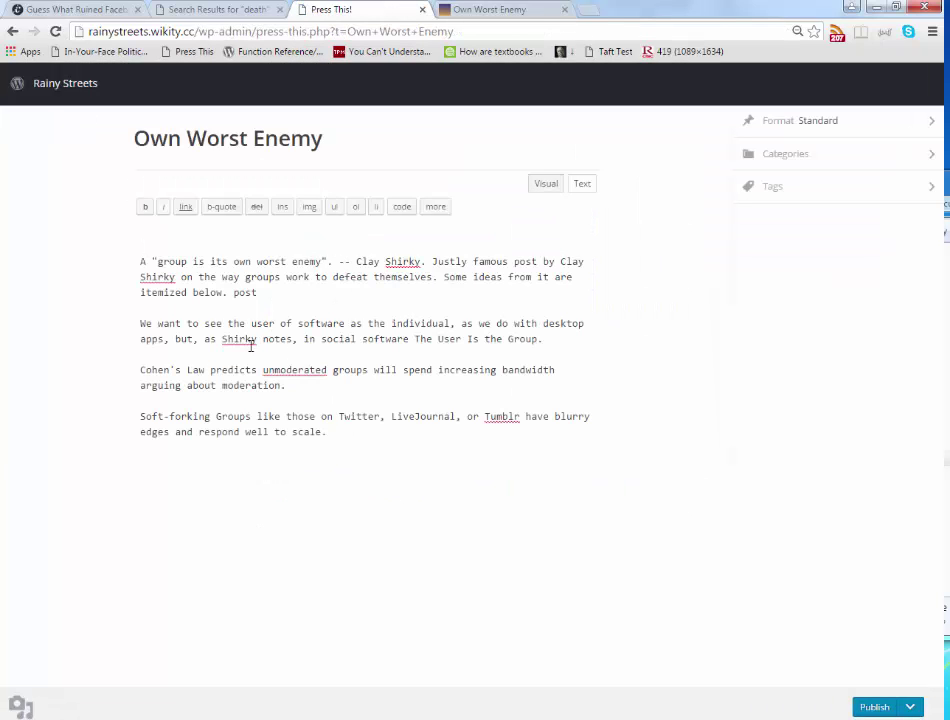
Remove the trailing word "post" from the first paragraph and turn The User Is the Group into a double-bracket link.
key("BackSpace")
key("BackSpace")
key("BackSpace")
key("BackSpace")
key("BackSpace")
left_click(414, 338)
type("[[")
key("End")
key("Left")
type("]]")
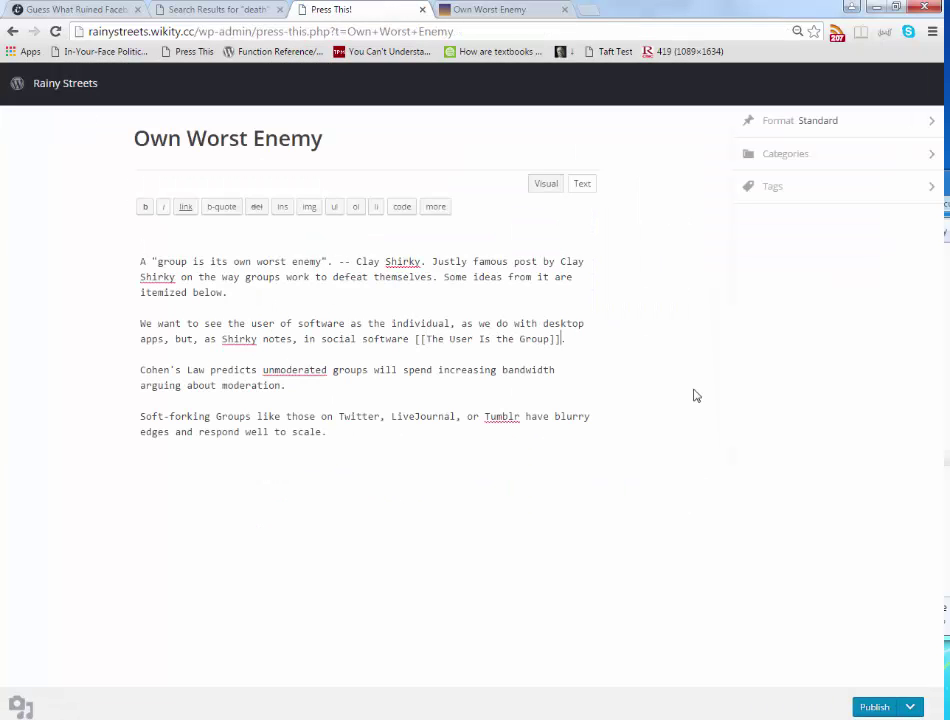
Insert after the first paragraph "The biggest idea is that as groups grow they begin to fall apart. Moderation, groups, volunteer admins, posting rights,".
left_click(504, 289)
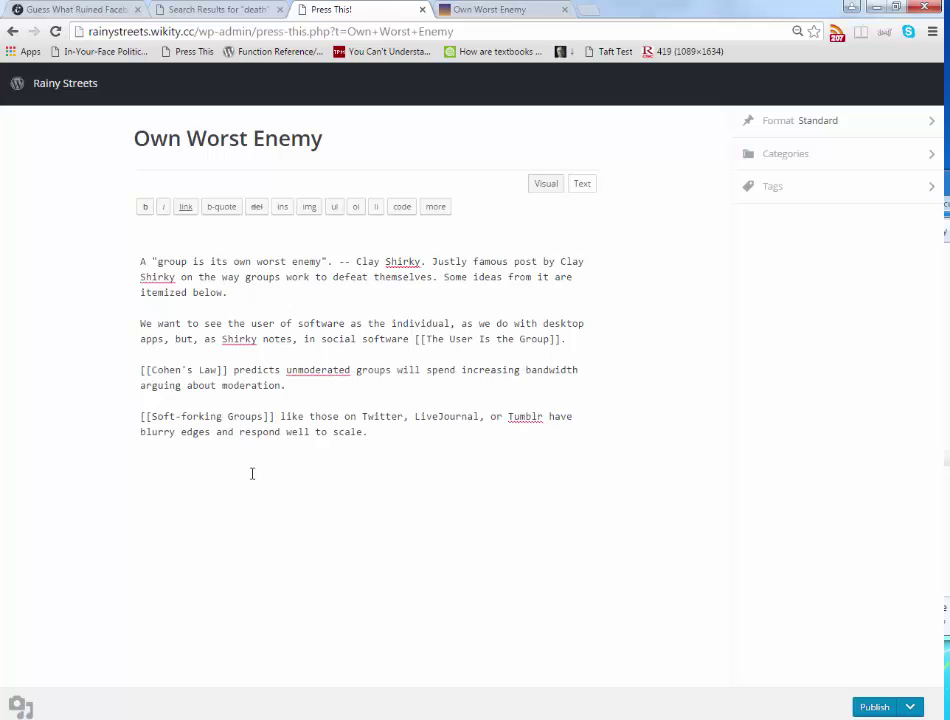
key("Return")
key("Return")
type("The biggest idea is that as groups")
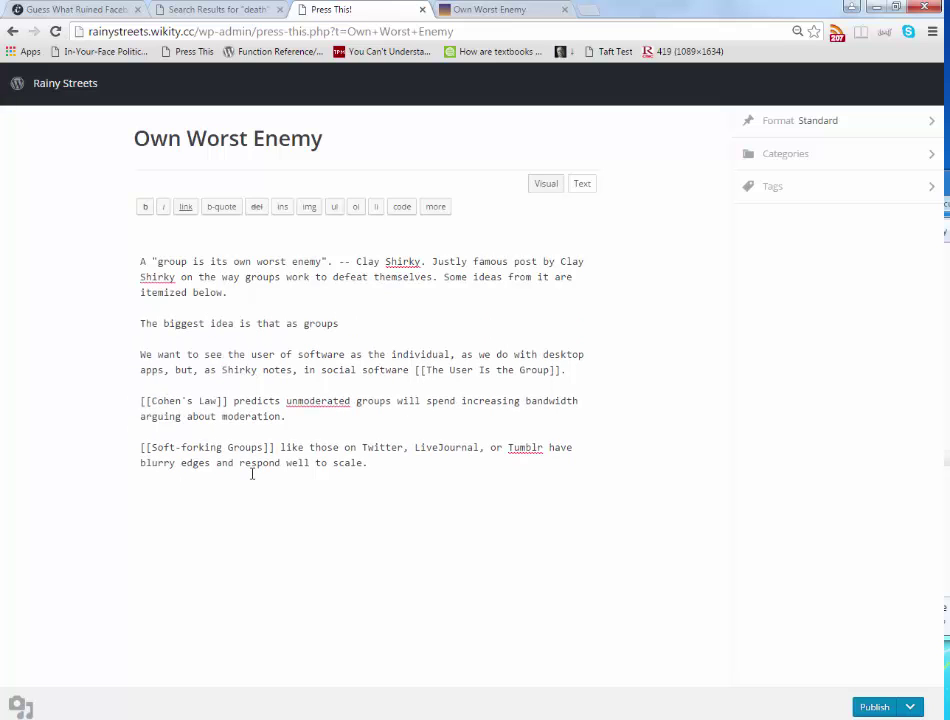
type(" grow they begin to fall apart. M")
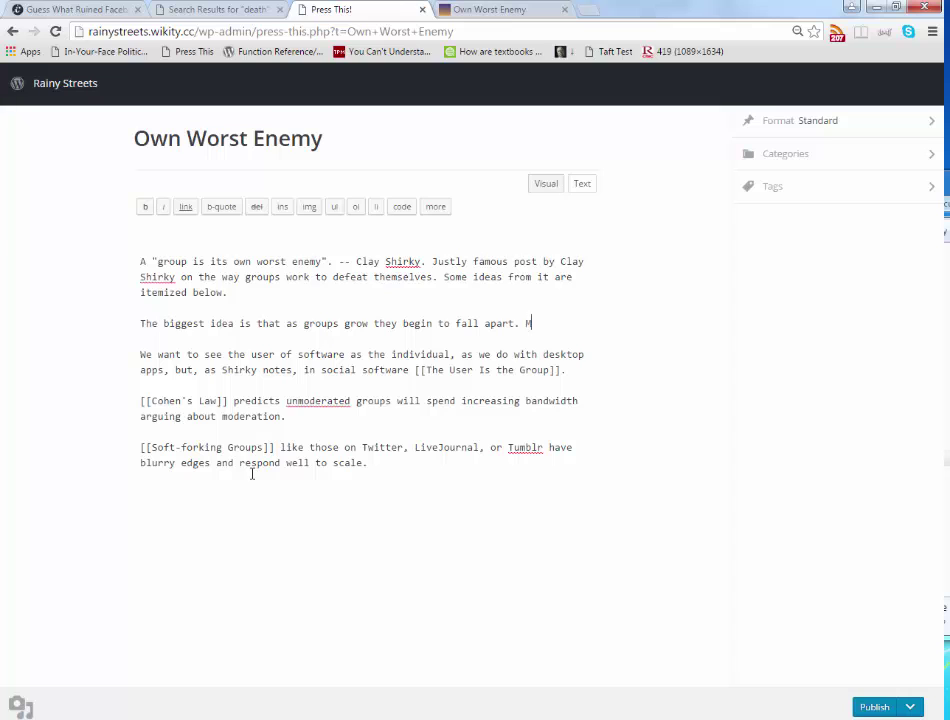
type("oderation, groups, volu")
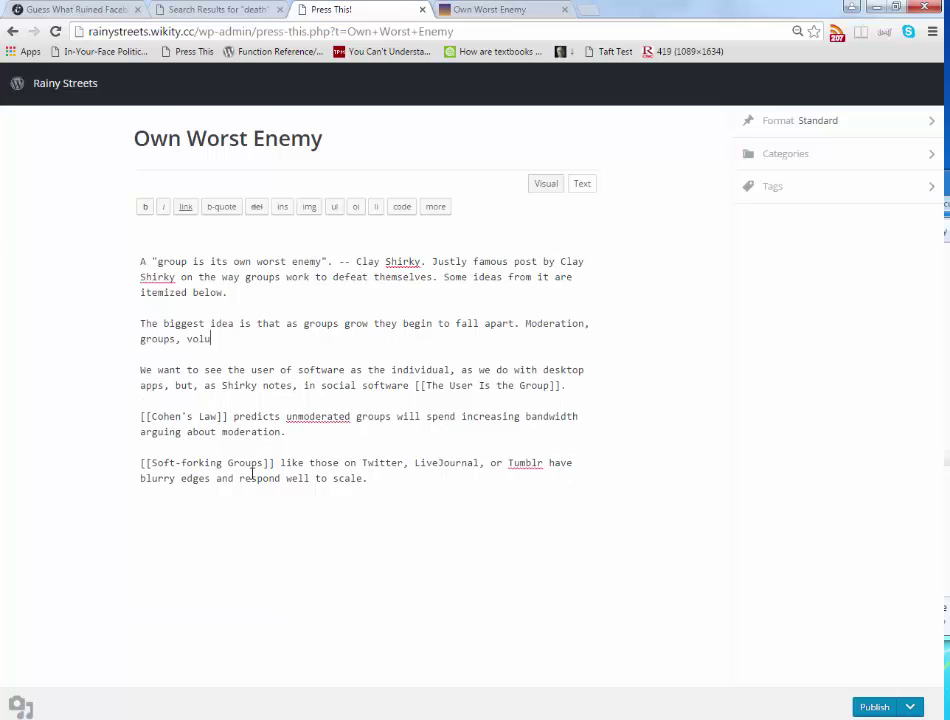
type("nteer admins, posting rights, ")
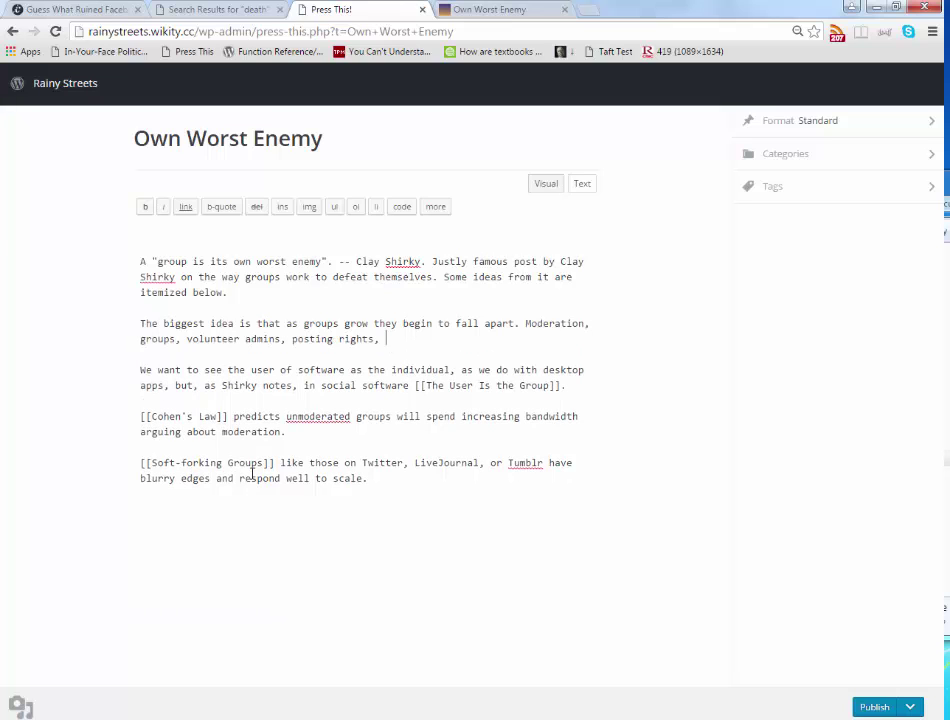
Finish the new paragraph with "evolving rules on topicality etc. can all be seen as ways to _protect the group from scale_.".
type("etc. can all be se")
type("evolving rules on topicality")
key("Down")
key("End")
type("a")
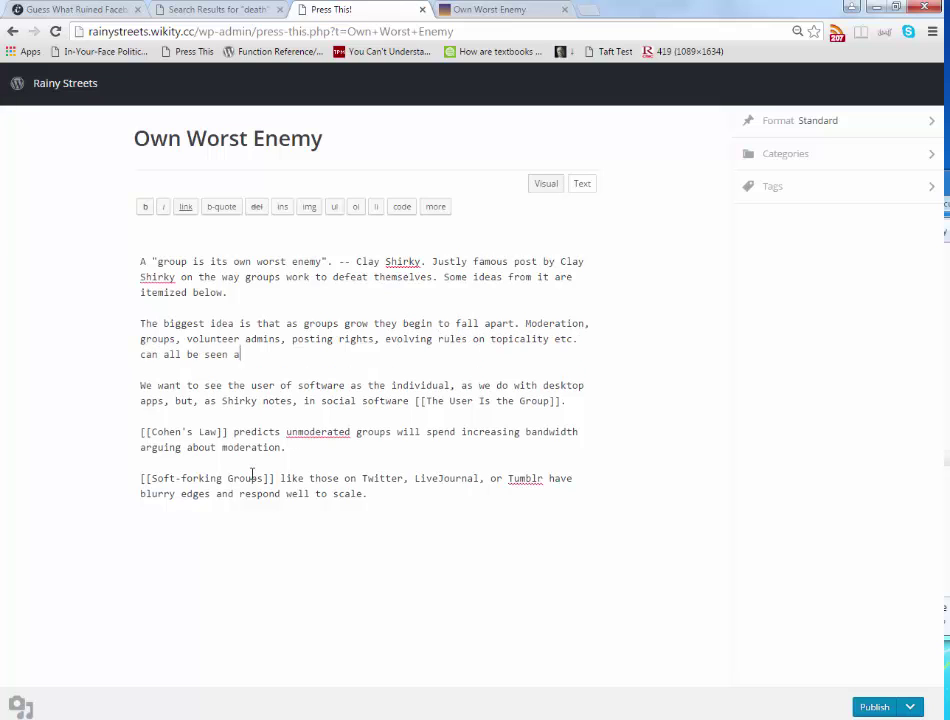
type("s ways to _protect the group from scale_.")
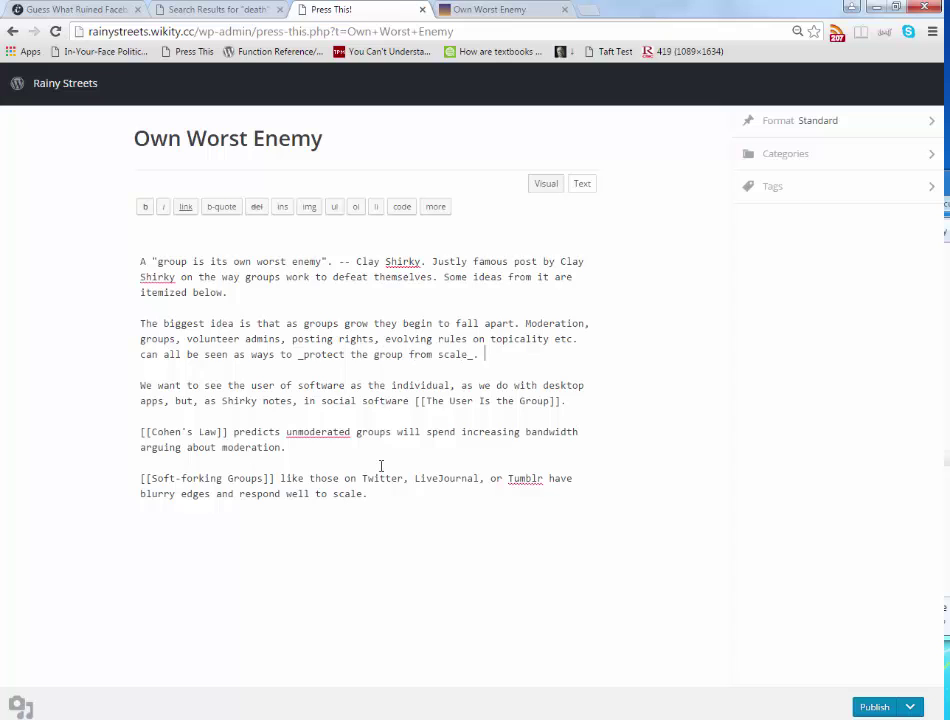
Search the web for "group is its own worst enemy" in a new tab and open the article on shirky.com.
left_click(588, 10)
type("group is its own worst enemy")
key("Return")
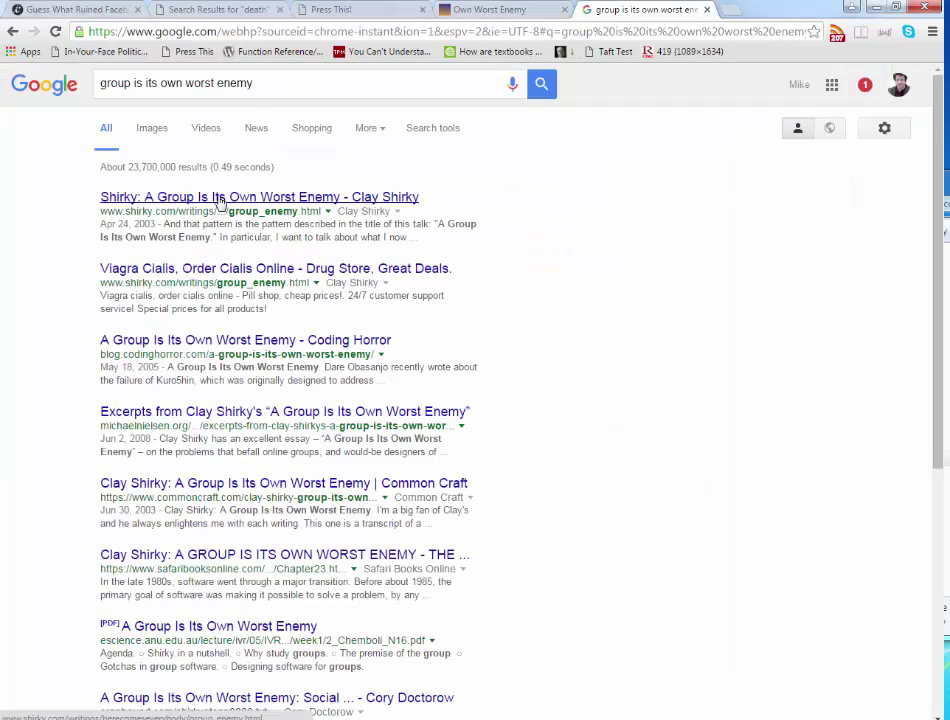
left_click(222, 196)
Select the article's three Communitree paragraphs from "And then, as time sets in" through "they simply shut the site down.".
scroll(369, 338, "down", 3)
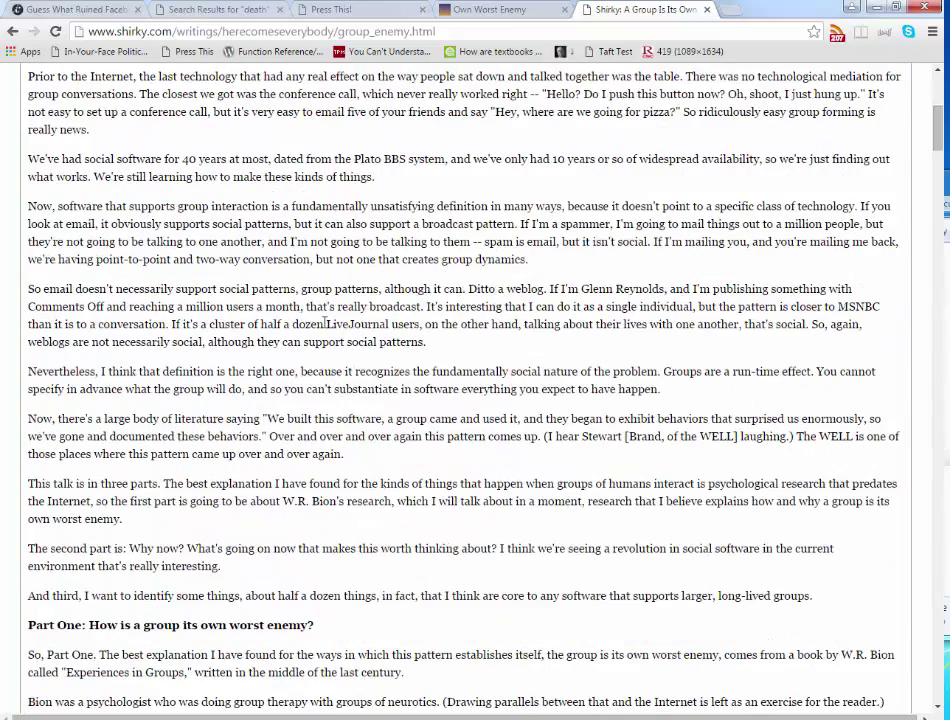
scroll(337, 313, "down", 5)
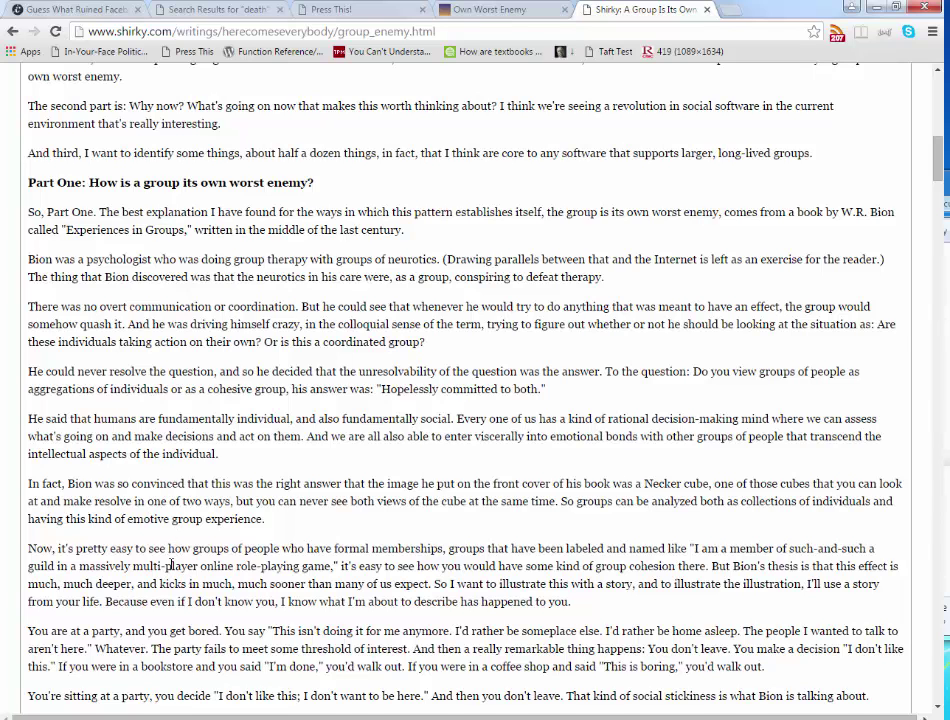
scroll(170, 565, "down", 3)
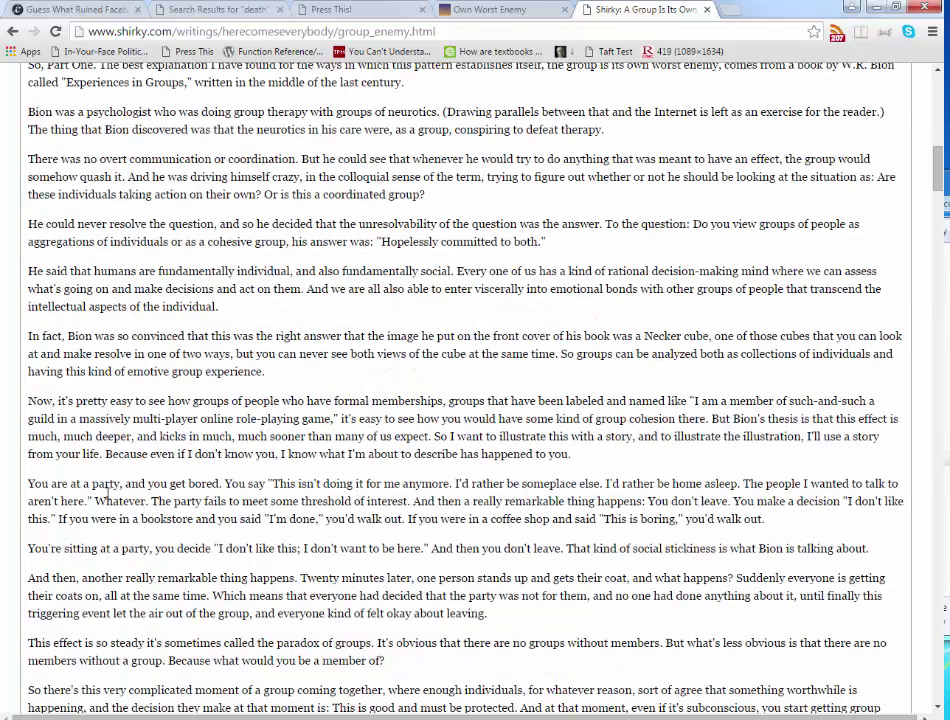
scroll(106, 493, "down", 20)
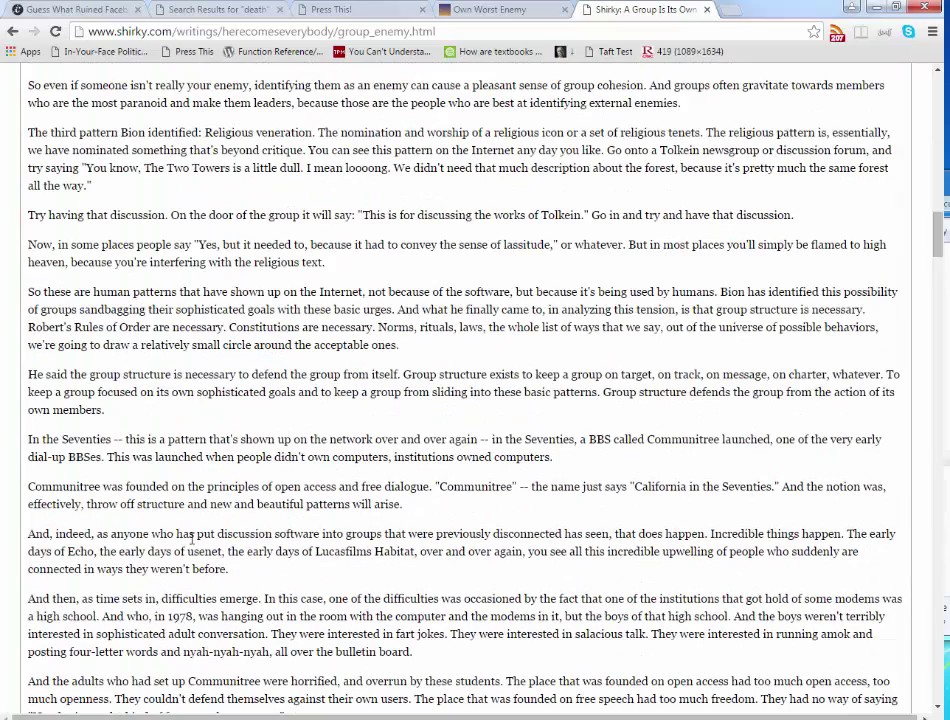
scroll(198, 595, "down", 2)
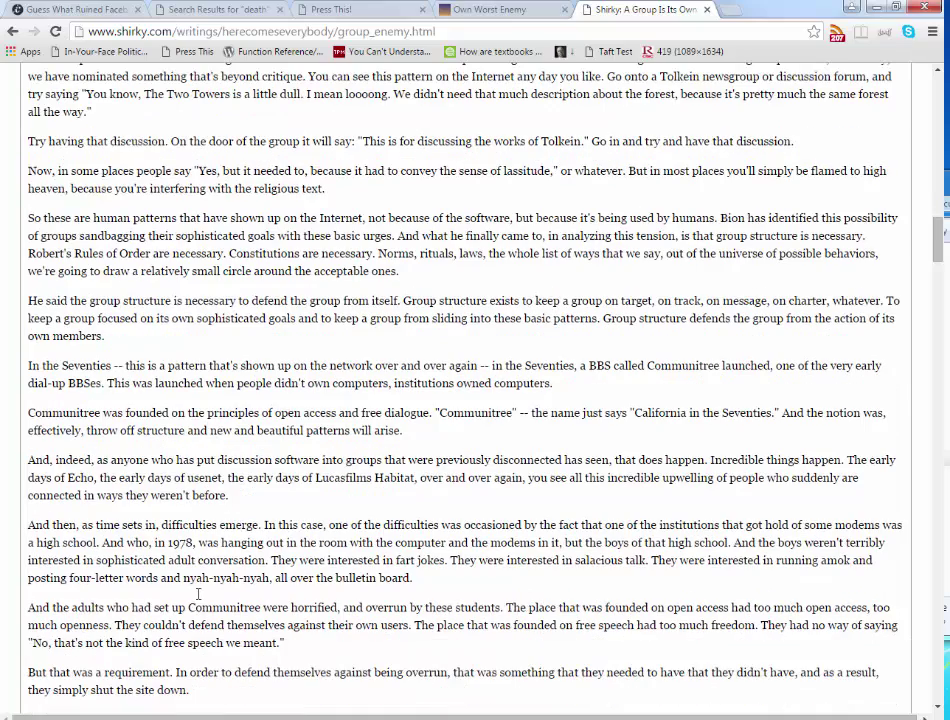
scroll(197, 592, "down", 2)
left_click_drag(189, 617, 3, 446)
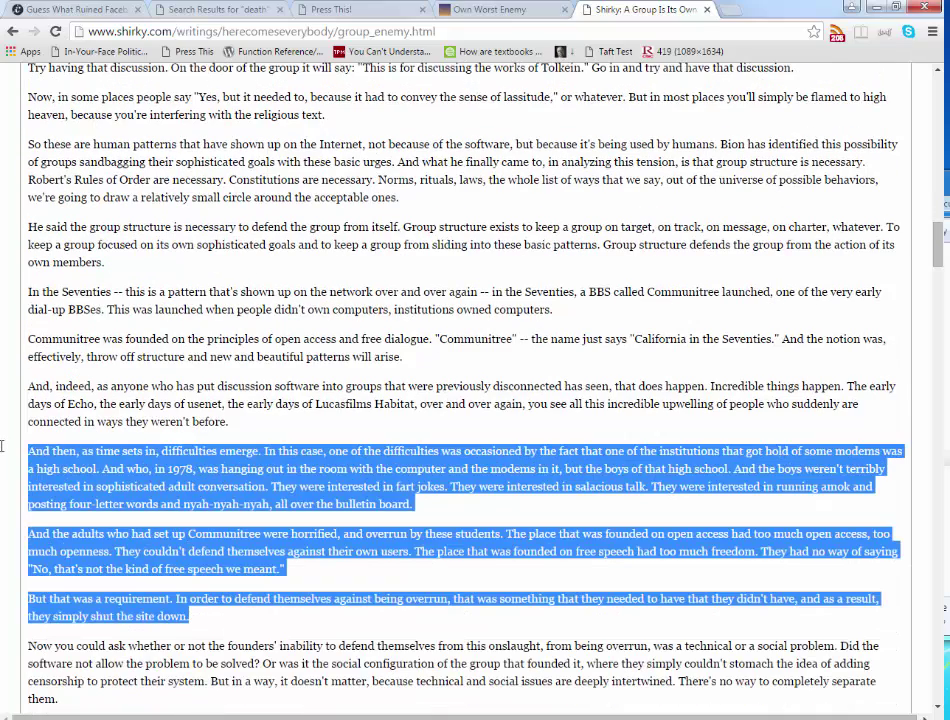
Extend the article selection upward to start at "Communitree was founded on the principles of open access" and copy the passage.
left_click_drag(34, 378, 28, 340)
right_click(64, 346)
left_click(90, 356)
Return to the Rainy Streets wiki page and title a new card "Communitree BBS".
left_click(269, 16)
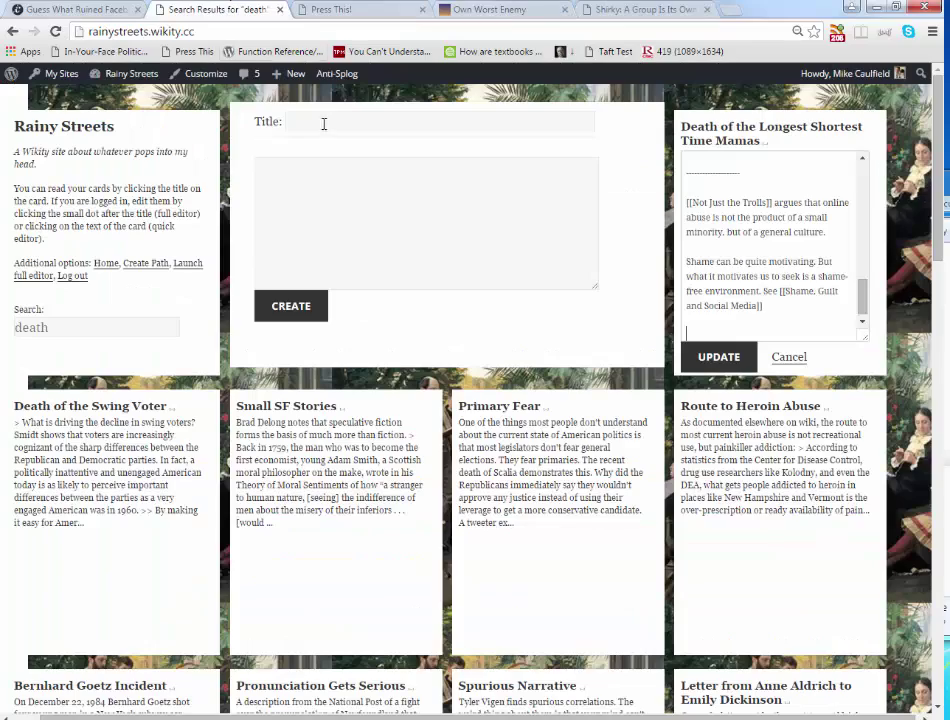
left_click(335, 125)
type("Communitree BBS")
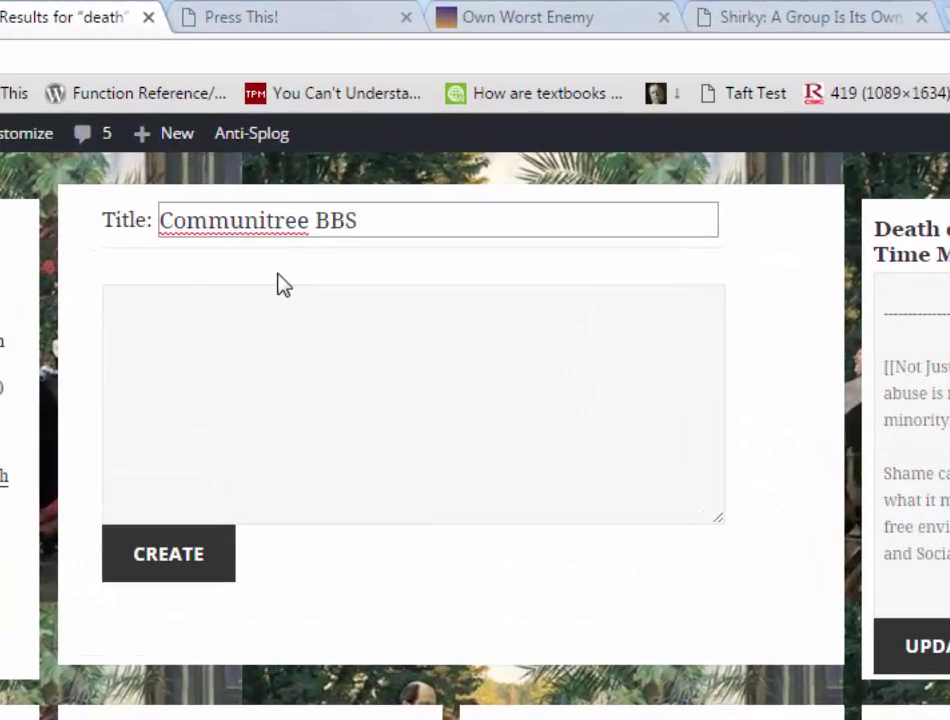
Paste the copied passage into the card body and mark each of its paragraphs as a quote with a leading ">".
left_click(347, 213)
type(">")
key("ctrl+v")
key("Up")
key("Up")
key("Home")
type(">")
key("Up")
key("Up")
key("Up")
key("Up")
key("Up")
key("Up")
key("Home")
type(">")
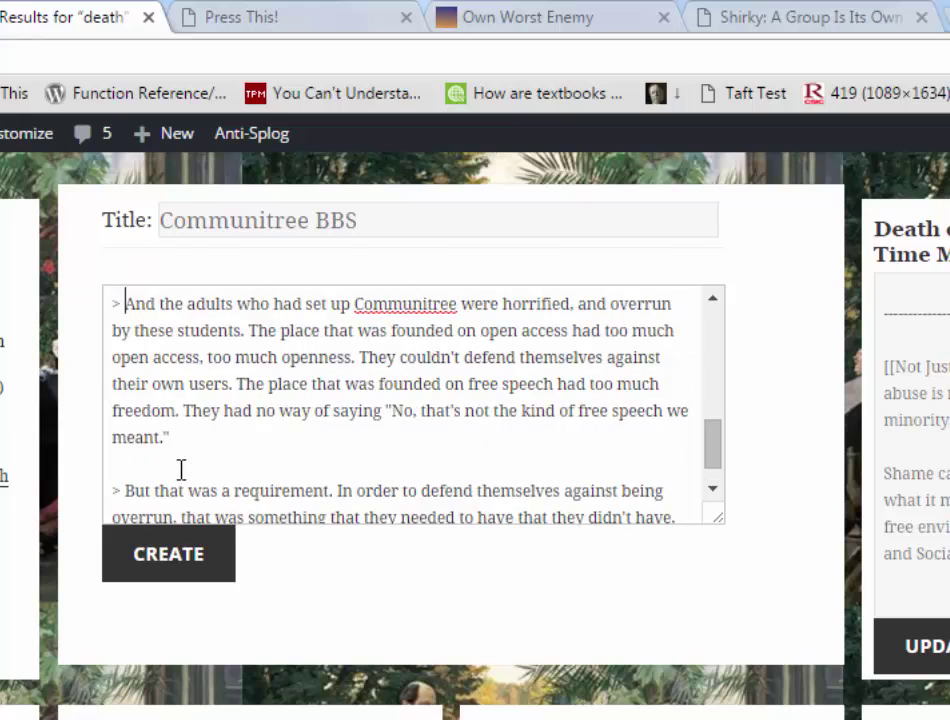
key("Up")
key("Up")
key("Up")
key("Up")
key("Up")
key("Up")
key("Up")
key("Up")
key("Up")
key("Up")
key("Up")
key("Down")
key("Down")
key("Home")
type(">")
key("Up")
key("Up")
key("Up")
key("Up")
key("Up")
key("Up")
key("Home")
type(">")
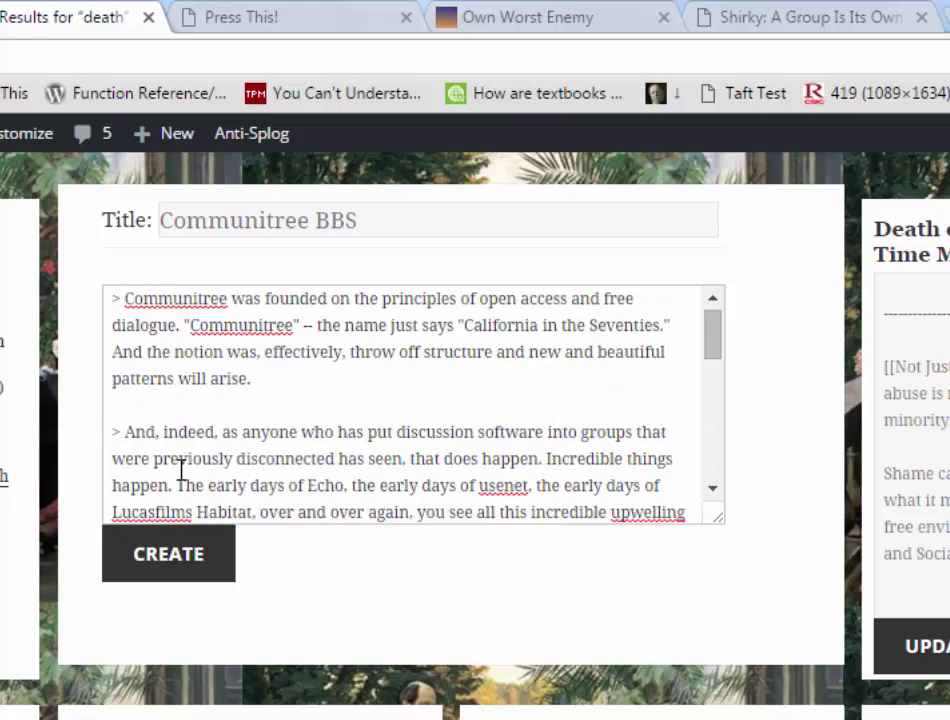
Above the quotes, write the introduction "Communitree was an early BBS founded on free dialogue, which worked until the group broadens".
key("Up")
key("Up")
key("Up")
key("Up")
key("Up")
key("Home")
key("Return")
key("Up")
type("Communitree was an e")
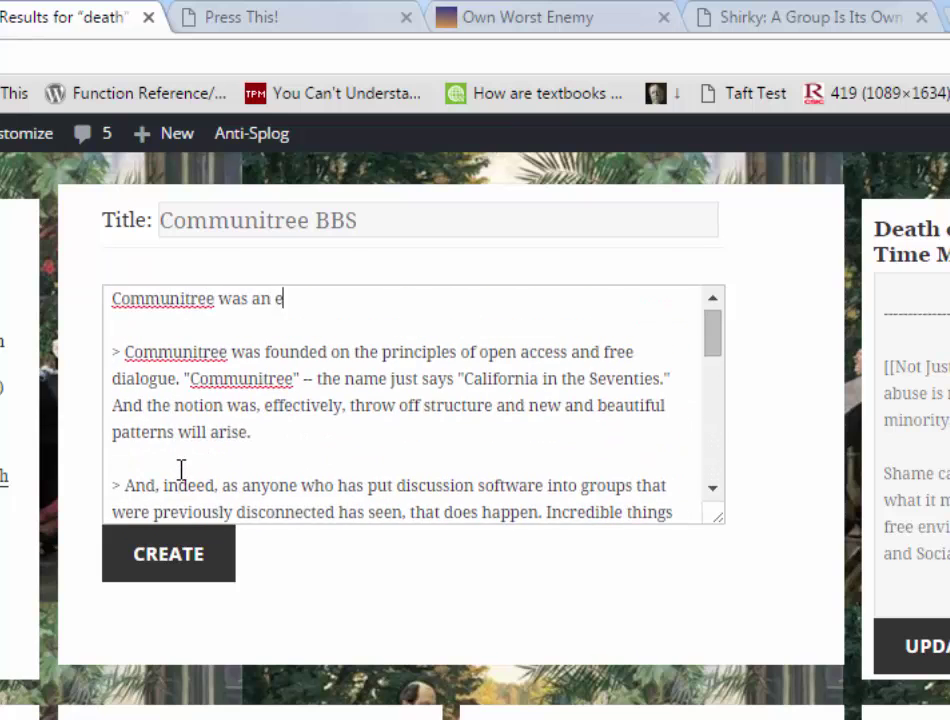
type("arly BBS founded on free dialo")
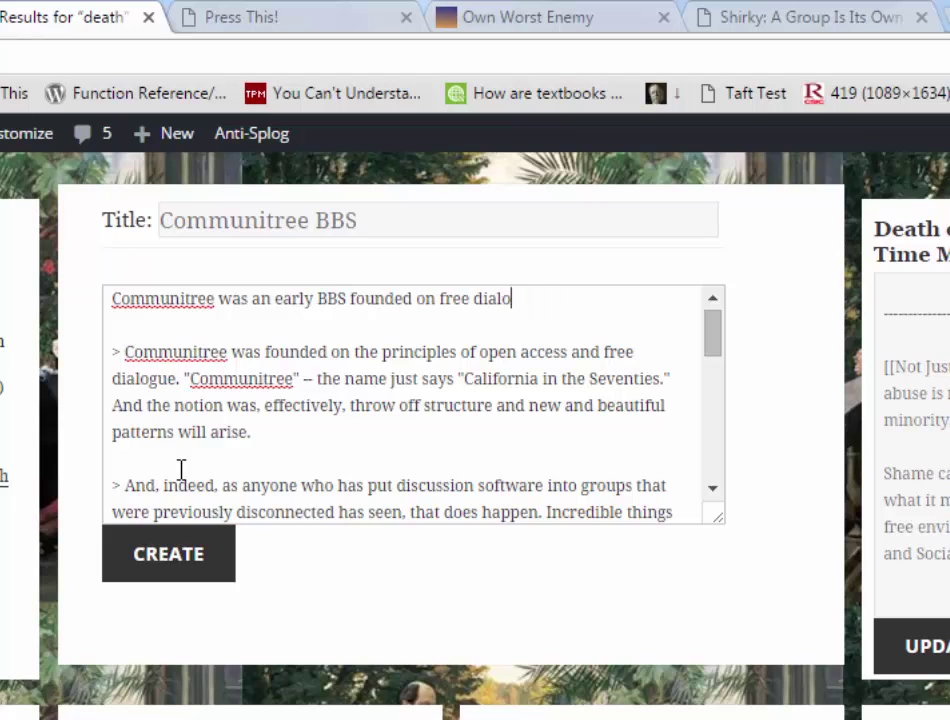
type("gue, which works")
type("d until")
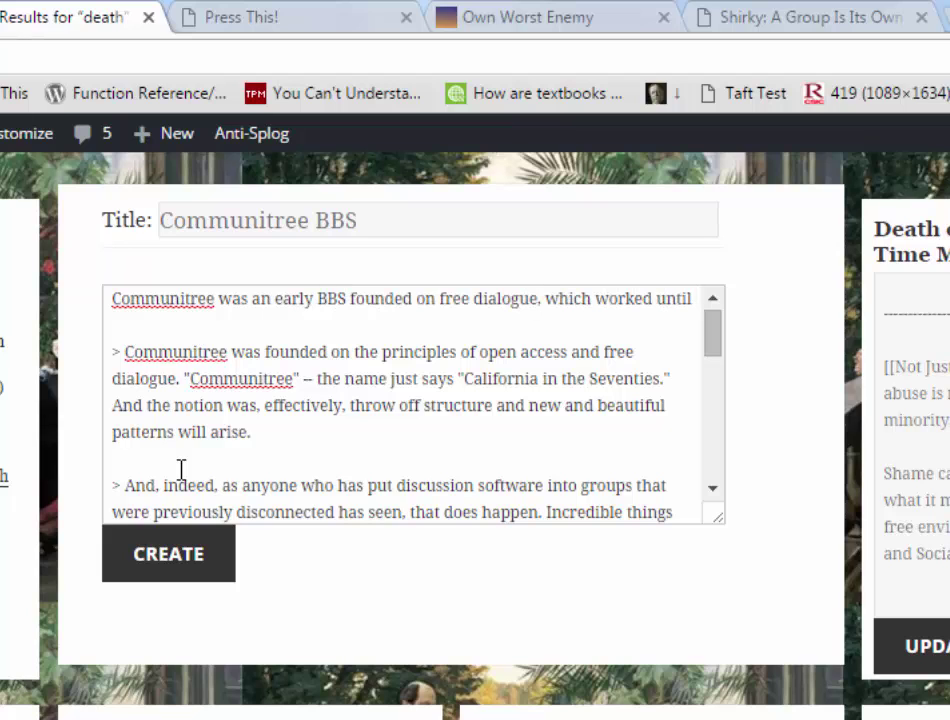
type(" the group broadens")
Below the quotes, add a dashed divider and start a related note with "In [[The User is the Group]] Shirky".
scroll(706, 350, "down", 15)
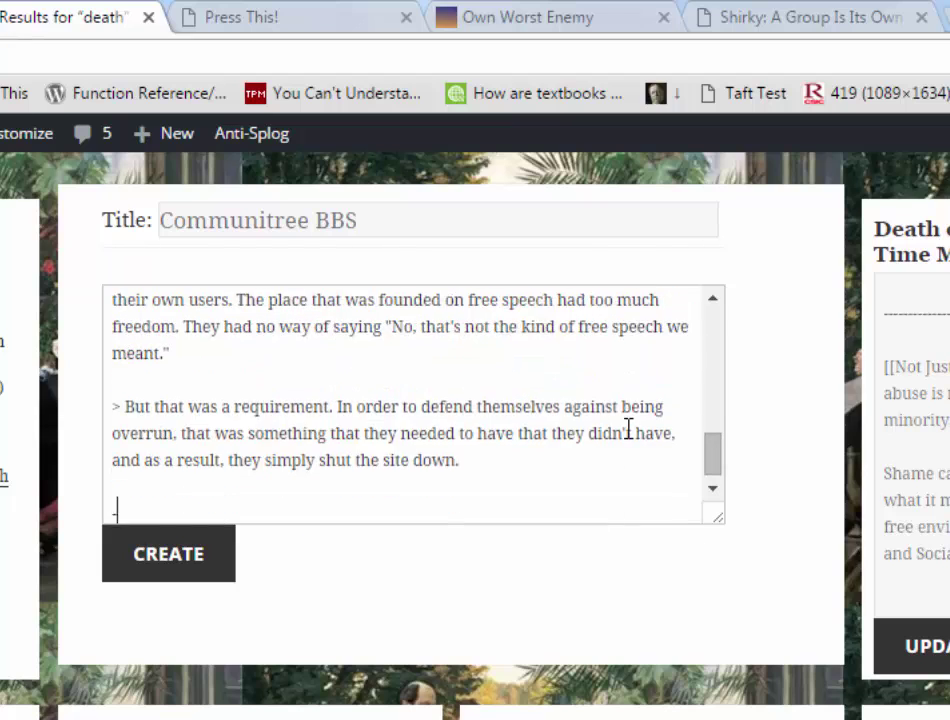
type("---------------")
key("Return")
key("Return")
type("In [[The User is the")
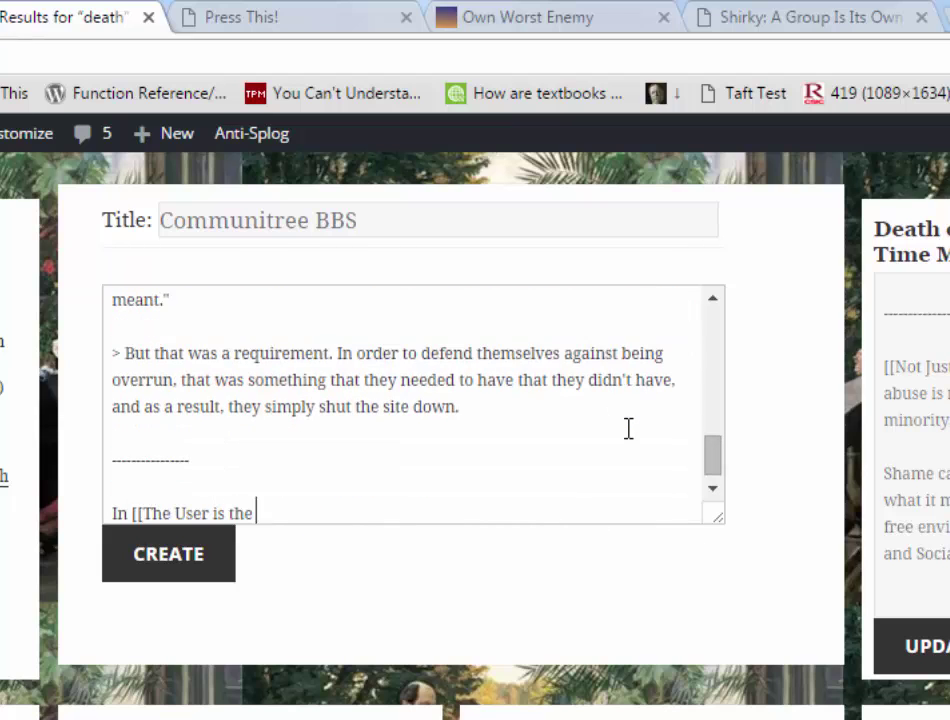
type(" Group]] Shirky ")
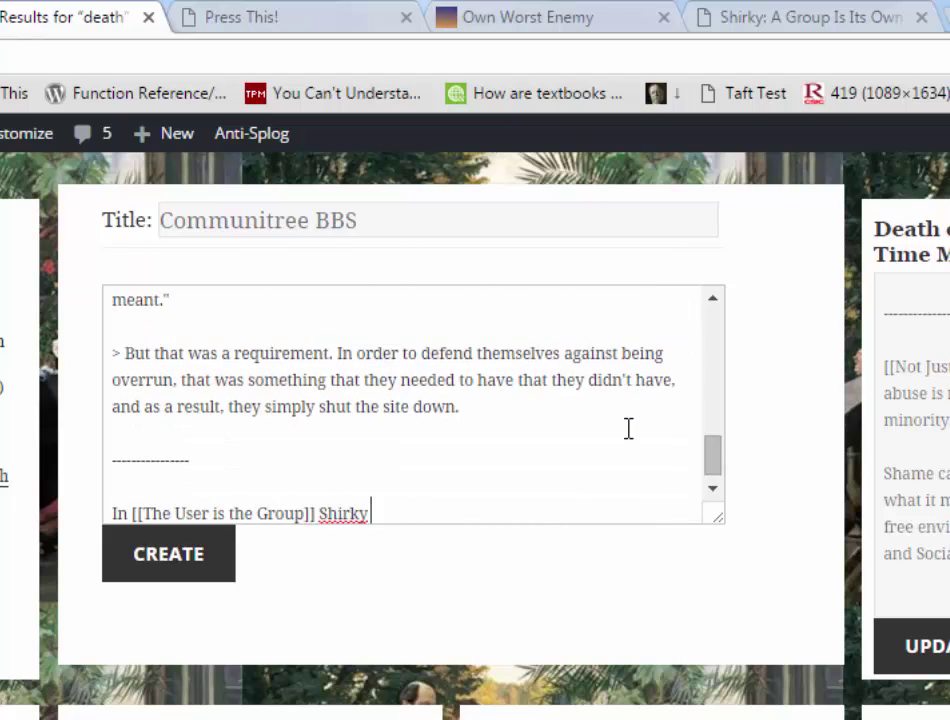
Finish the note with "argues that much of what happens as groups grow is they try to protect themselves from the effect of scale.".
type("argues that thech of wha")
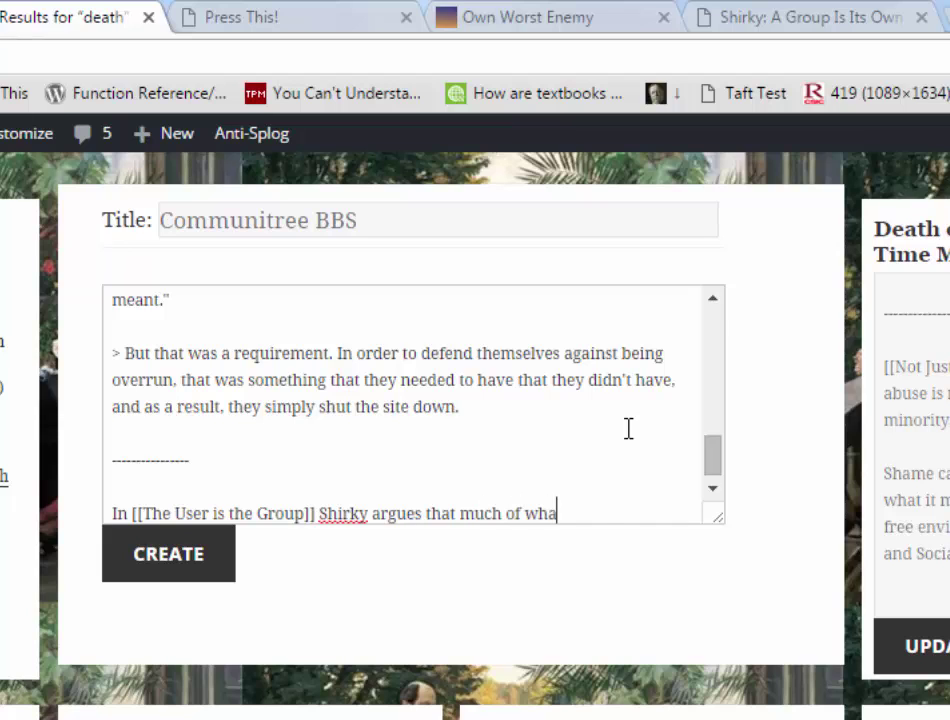
type("t happens as groups grow is they try to protect themselves from the effect of scale.")
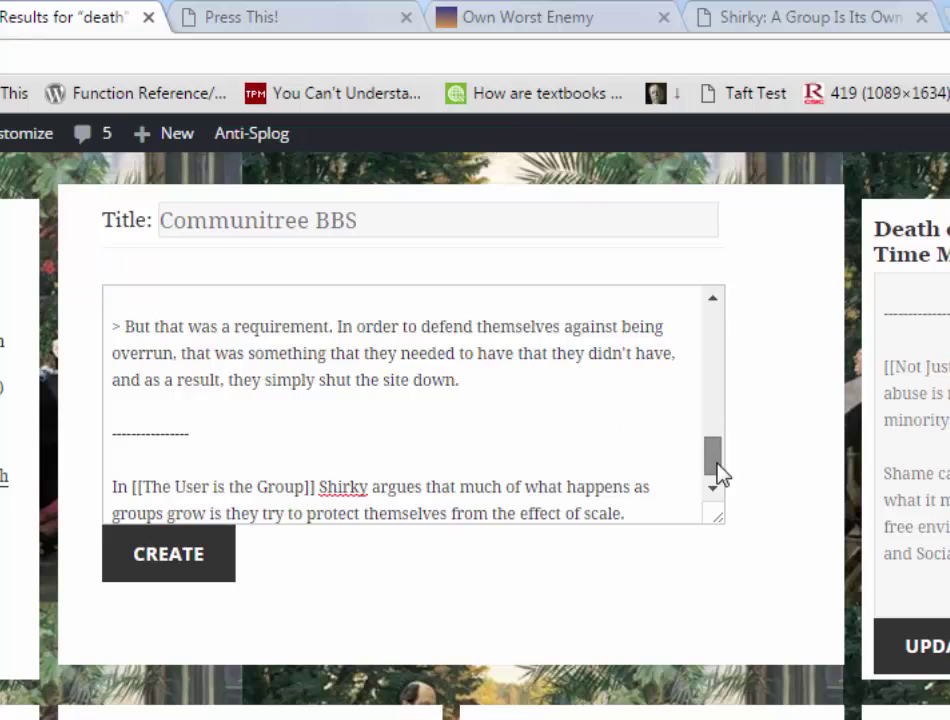
Change the related note's link target to "Own Worst Enemy" and create the Communitree BBS card.
left_click_drag(714, 470, 191, 568)
left_click(330, 17)
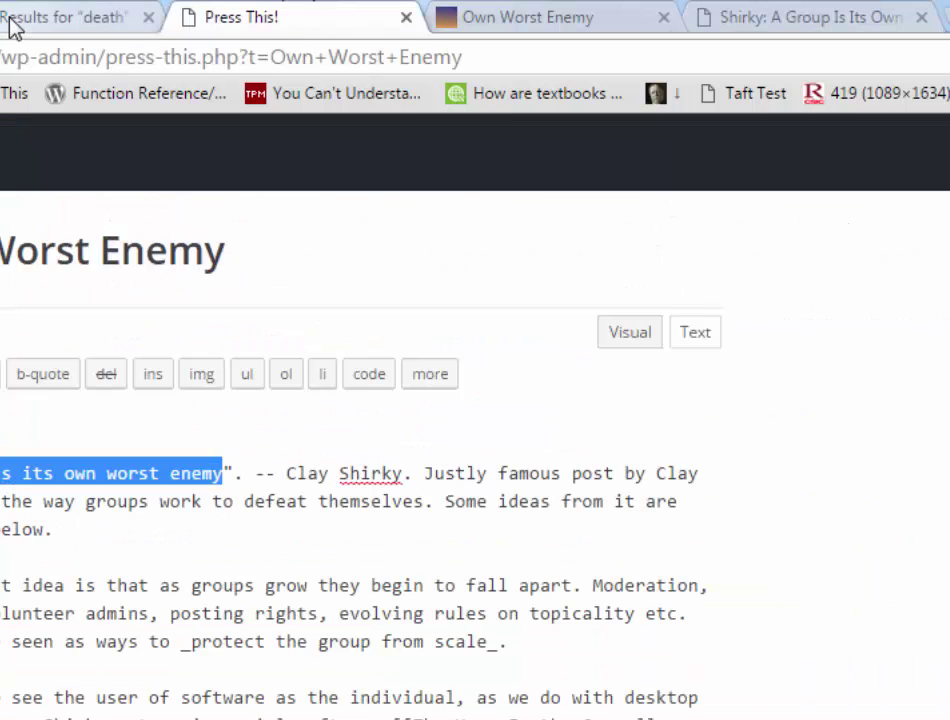
left_click(70, 17)
left_click_drag(142, 477, 303, 477)
type("Own Worst Enemy")
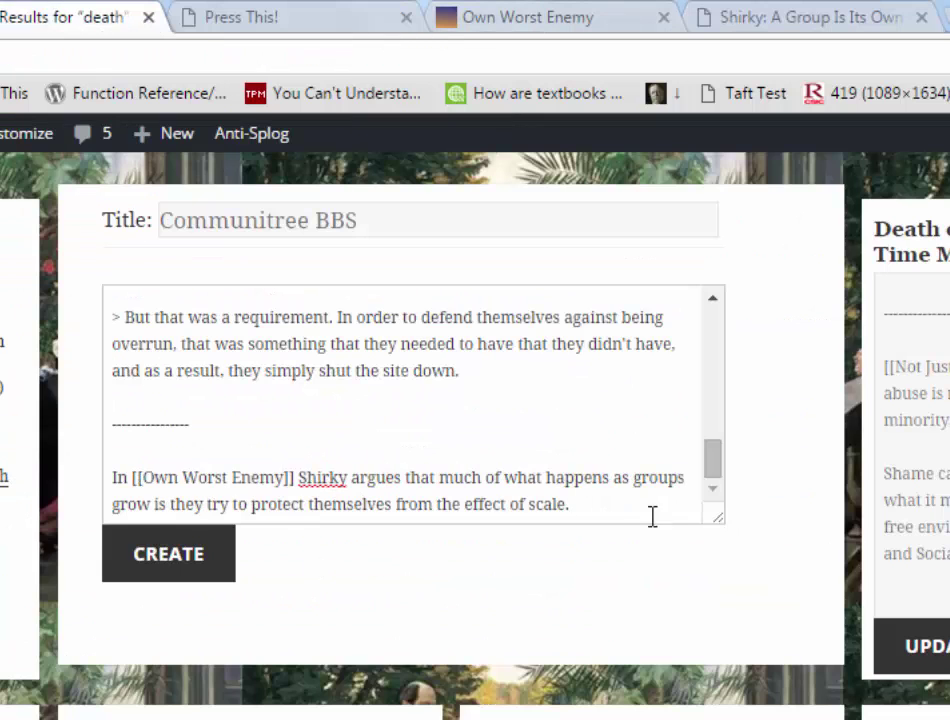
left_click(174, 564)
Title another new card "Twitter Is a Community with No Community Tools".
type("Twitter Is A")
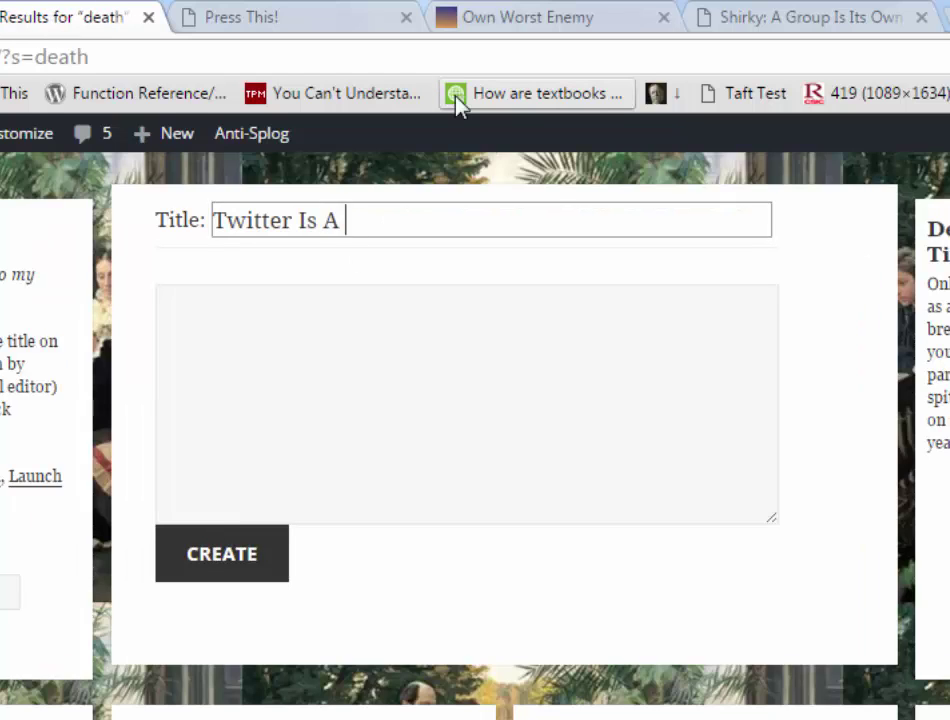
key("BackSpace")
type("a Community With No")
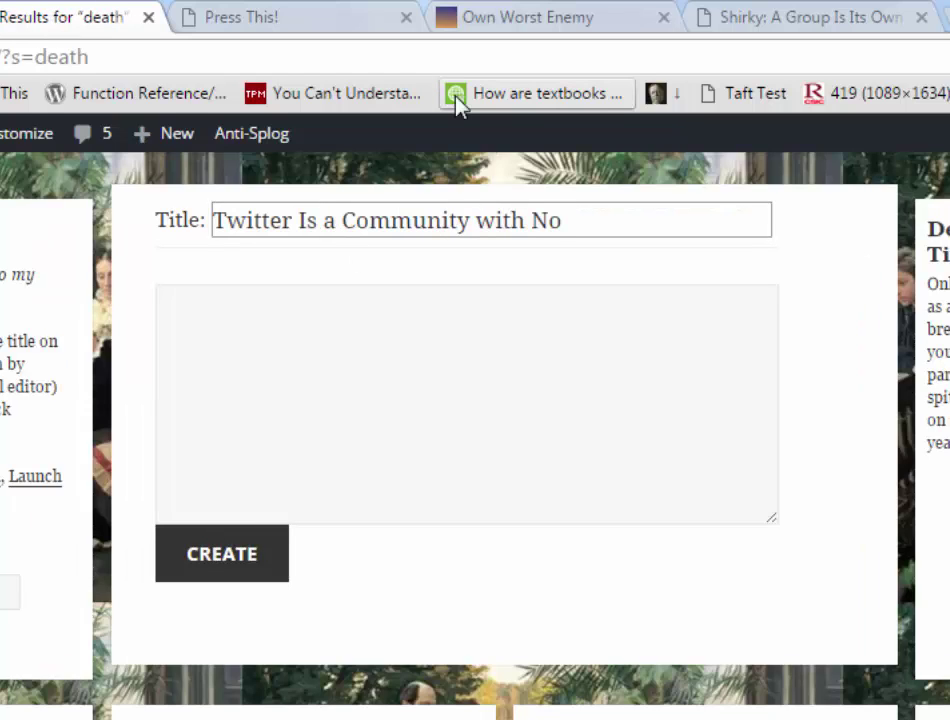
type(" Community Tools")
Begin the card body with "A thought to get down here: Twitter is in many ways a community, the way a BBS is a community.".
left_click(581, 371)
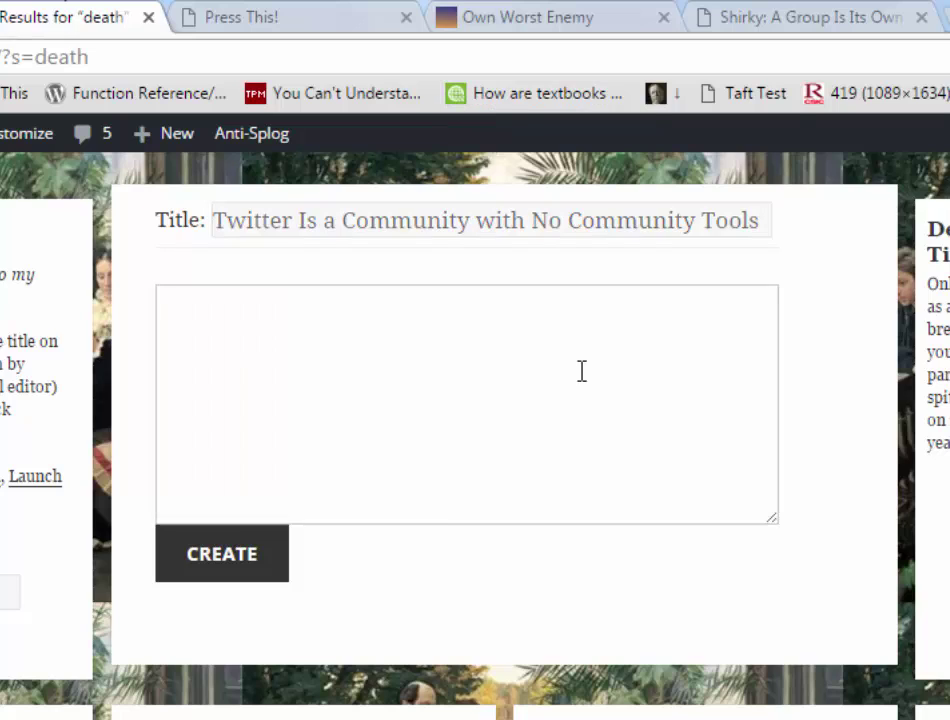
type("A thought to get down here: Twitter is in ma")
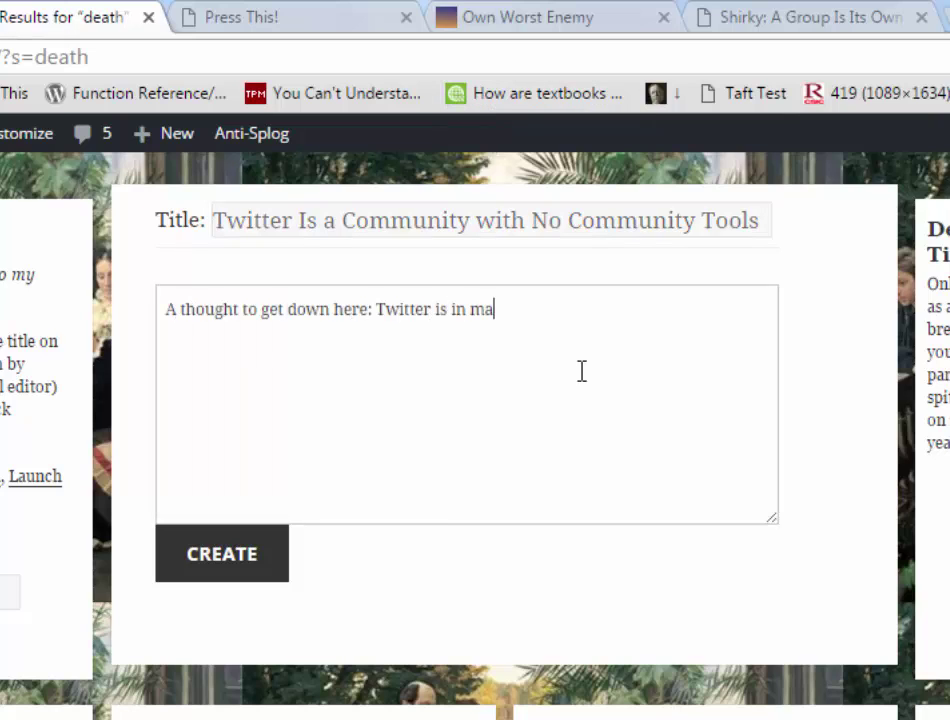
type("ny ways a community, the way a BB")
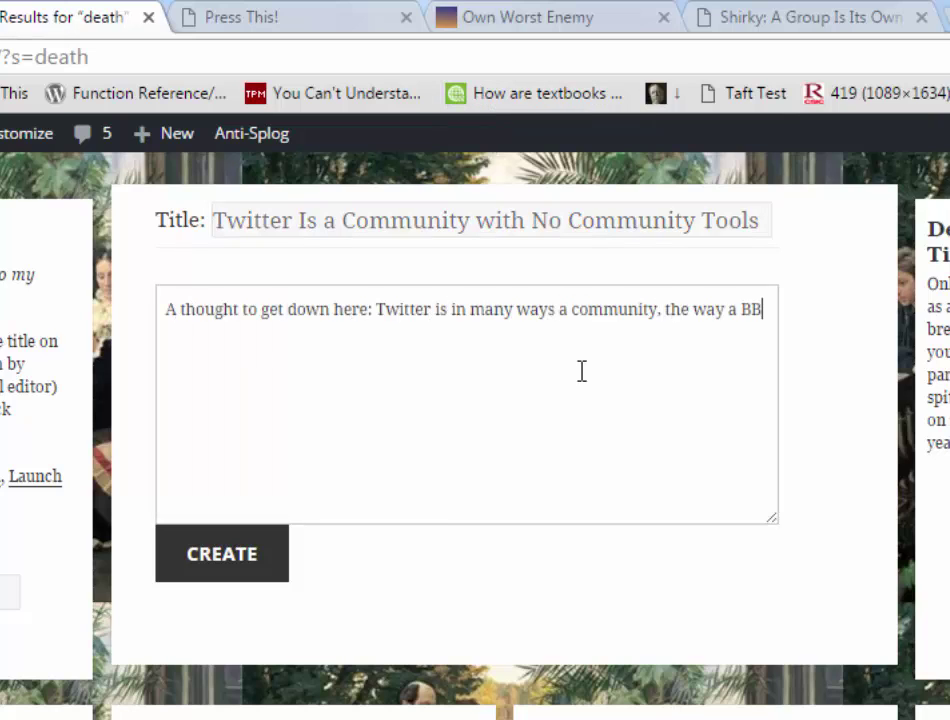
type("S is a community.  But")
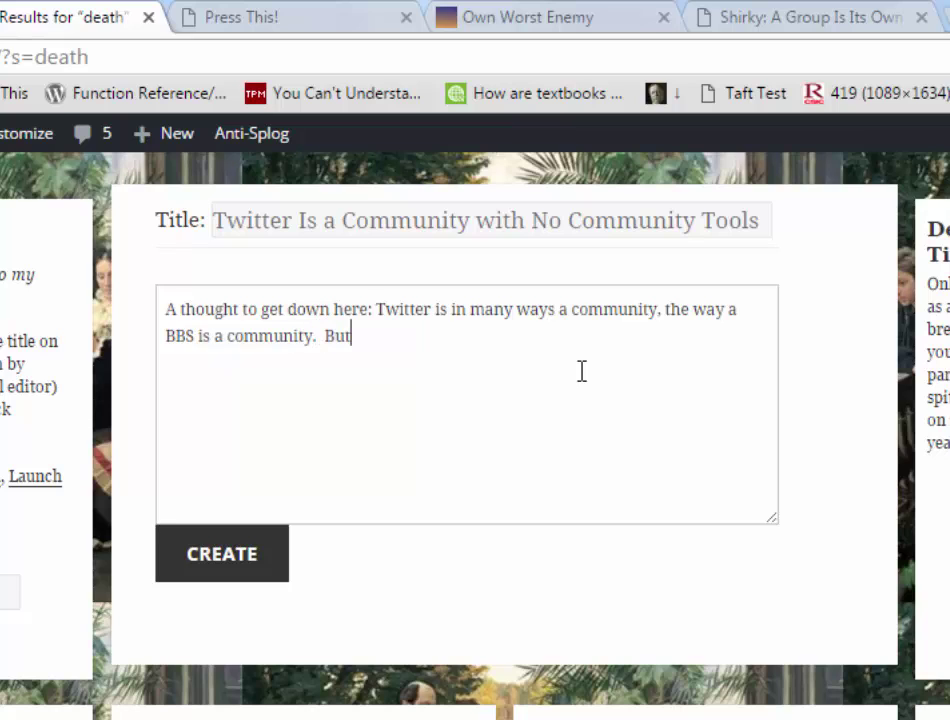
Continue with "But the loosely coupled nature of the community means that Twitter has no way to protect itself from the effects of scale.".
type(" the loosely coupled nature of the community mean")
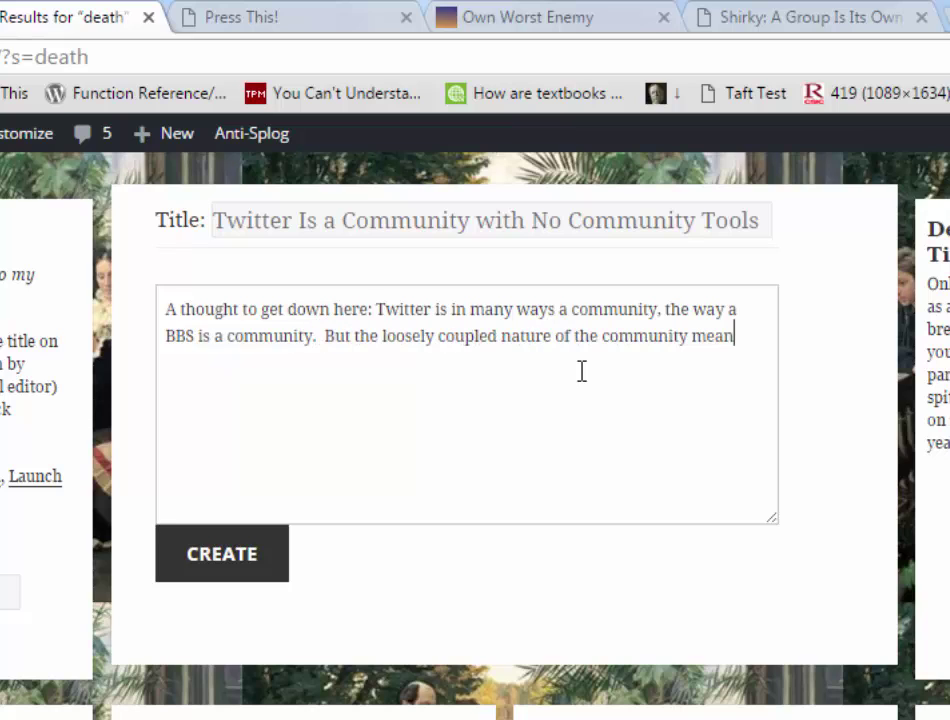
type("s that Twitter has no way to prote")
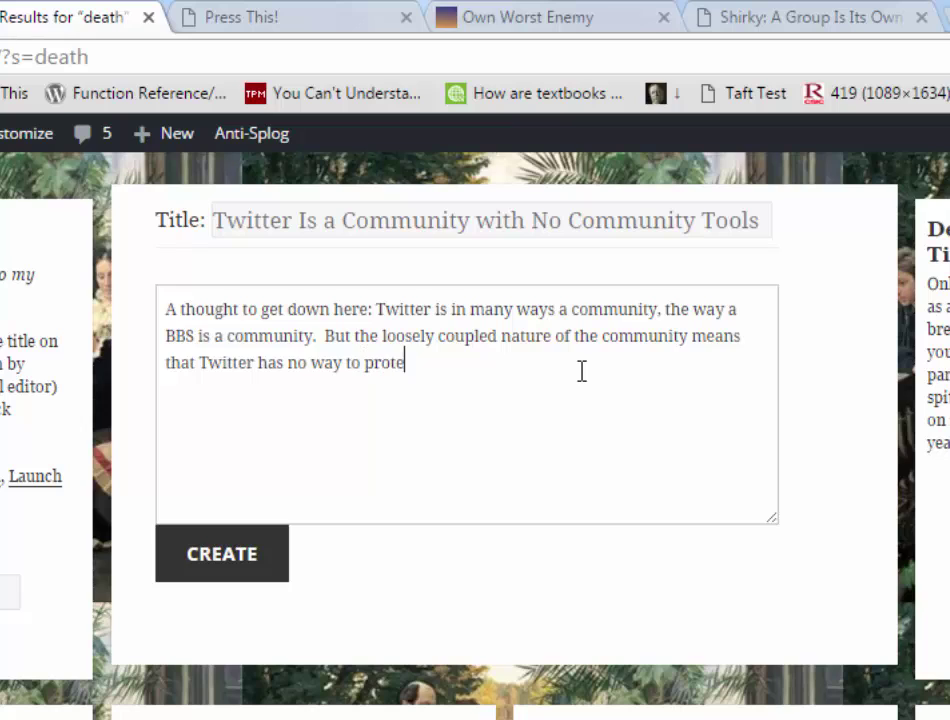
type("ct itself from the effects of scale.")
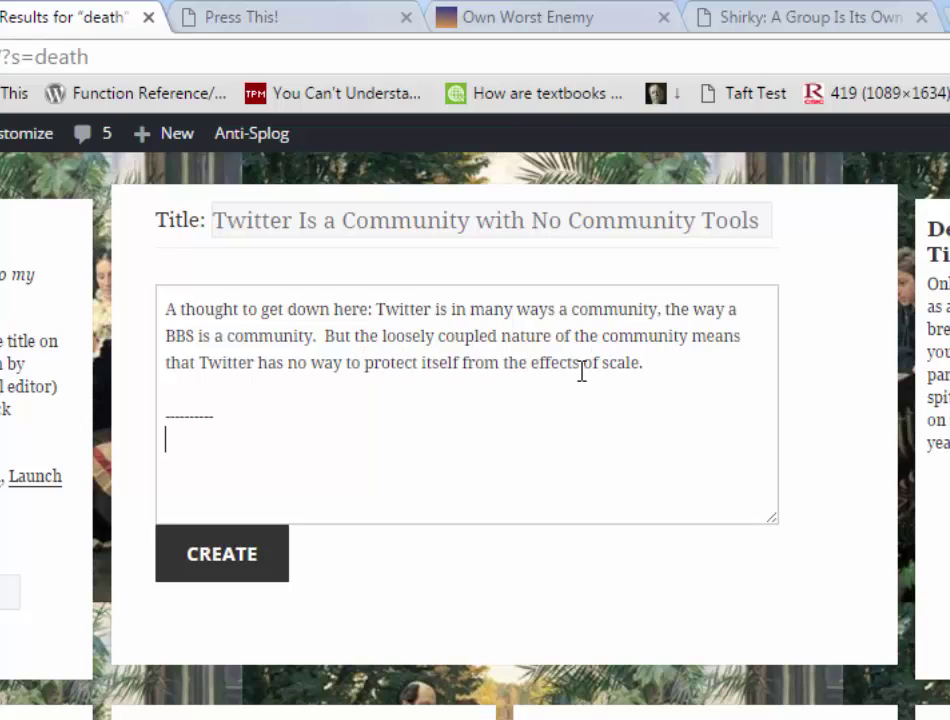
Below a dashed divider, add "In some ways, Twitter is like the [[Communitree BBS]] that Shirky mentions in [[Own Worst Enemy]]".
type("  ----------  In some ways, Twitter is like")
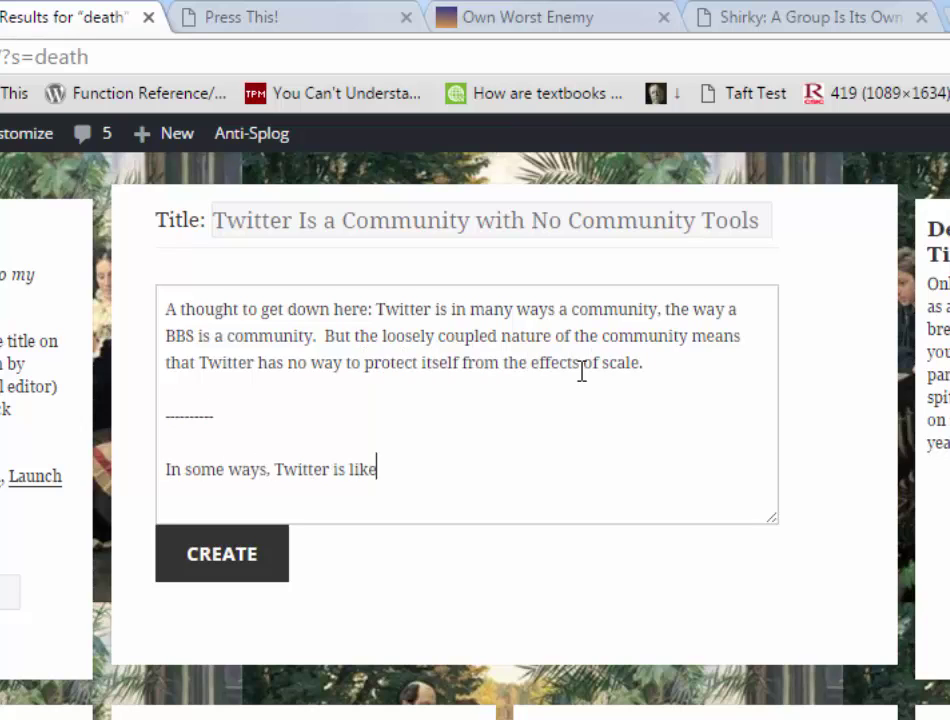
type(" the [[Communitree BBS]] that")
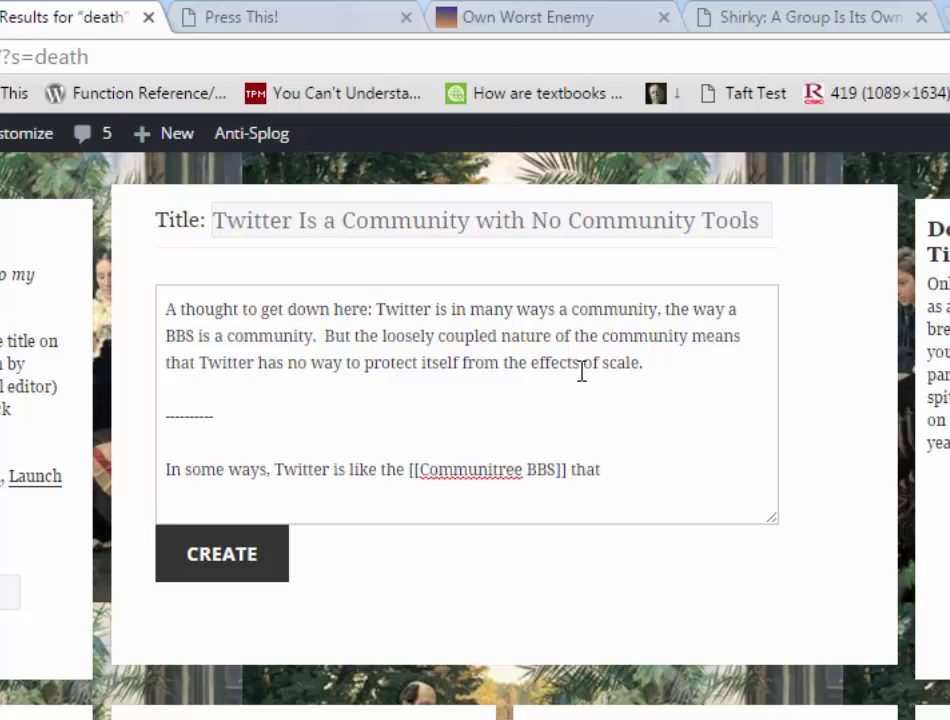
type(" Shiky mentions in [[Own Worst Enemy")
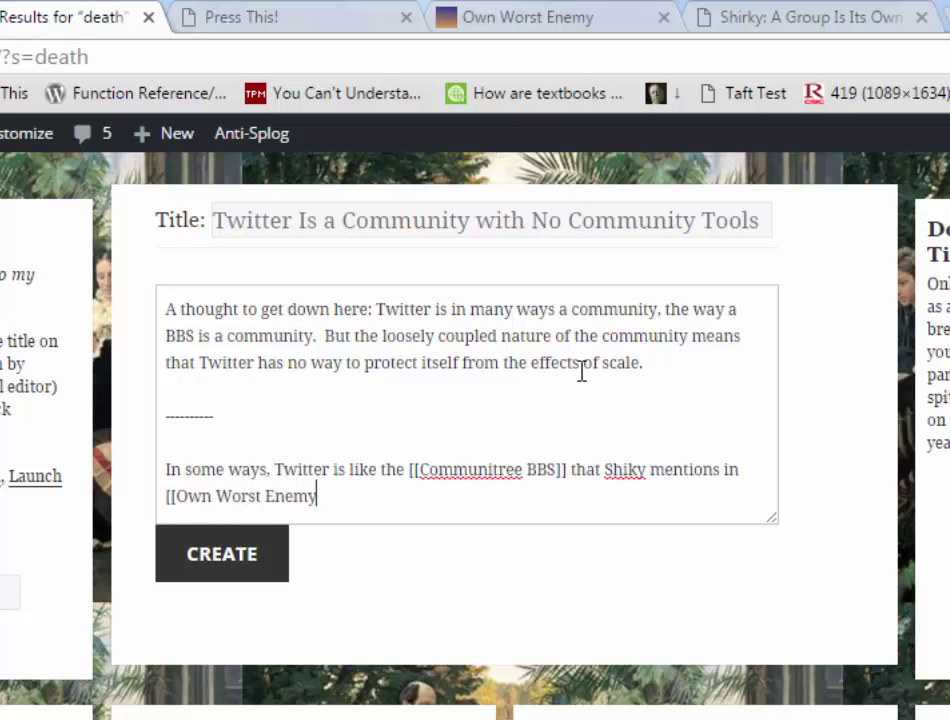
left_click(620, 469)
type("r")
Add paragraph "This is not immediately obvious to people who have not been in other online communities. But Twitter feels like a community much more than say Facebook.".
left_click(687, 368)
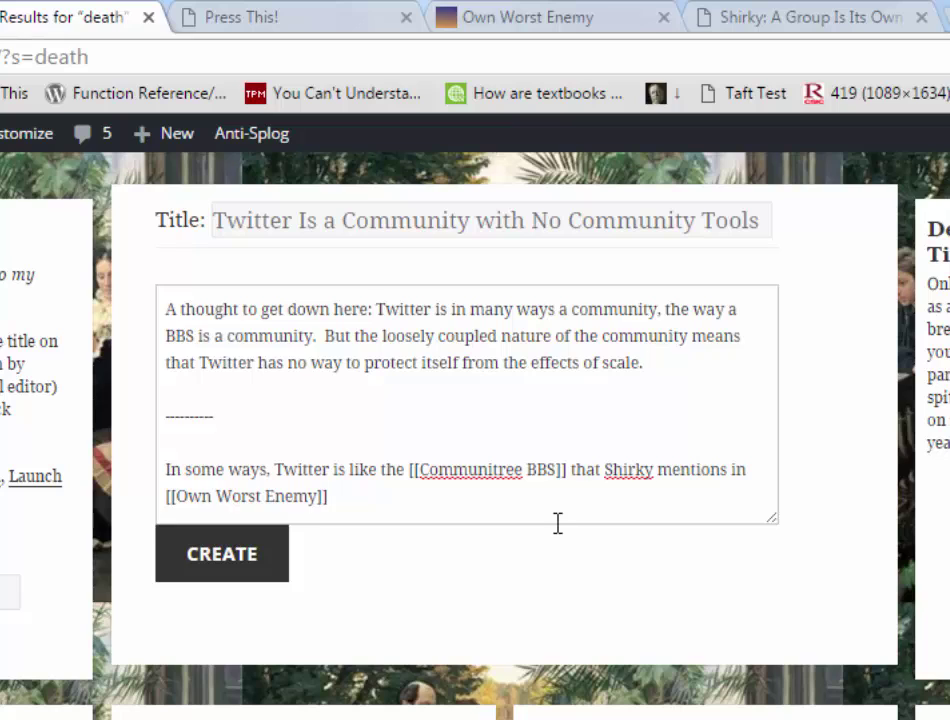
key("Return")
key("Return")
type("This is not immediately obvious to people")
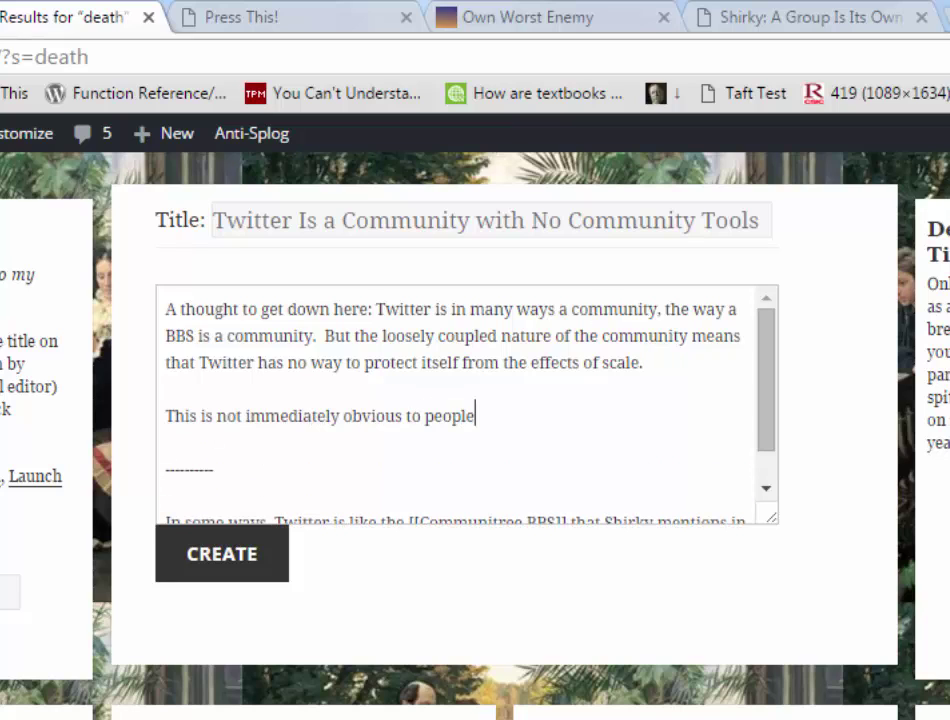
type(" who have not been in other online communities.")
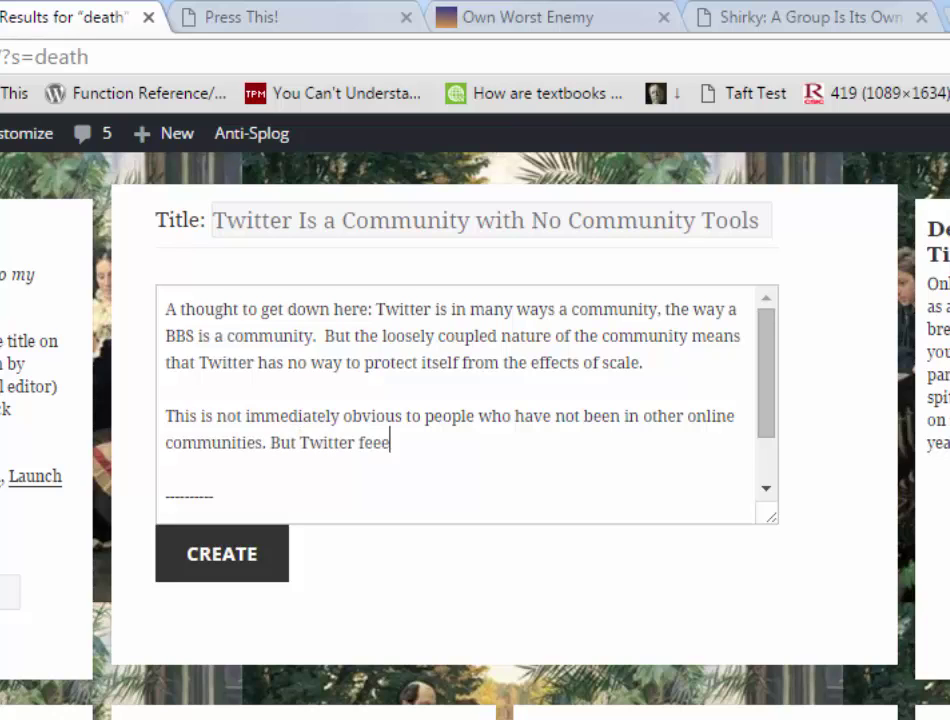
type(" But Twitter feels like a community much more than ")
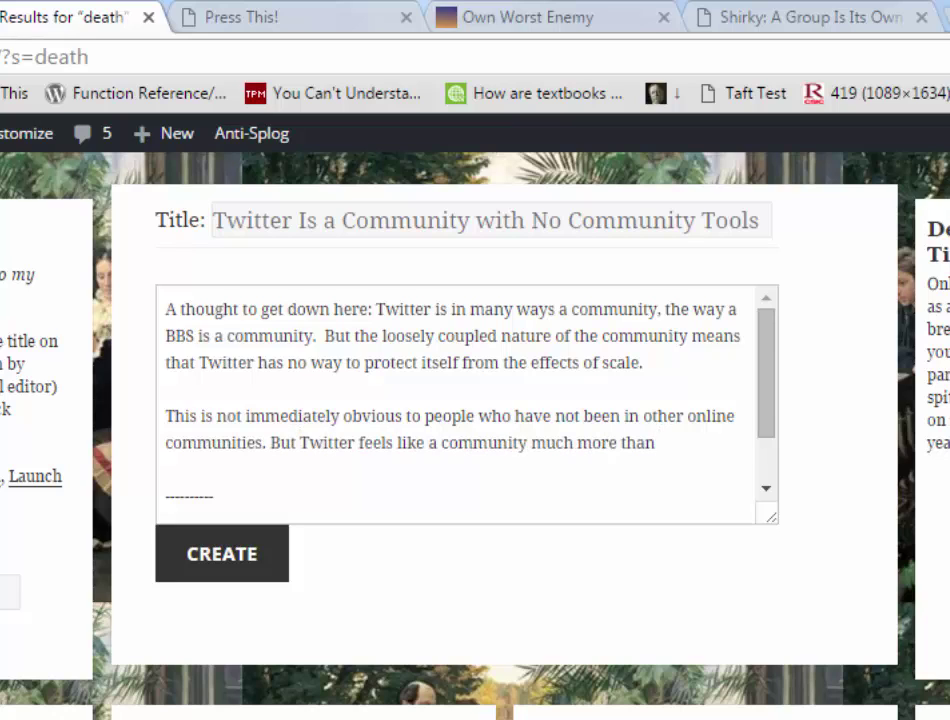
type("say Faceboo")
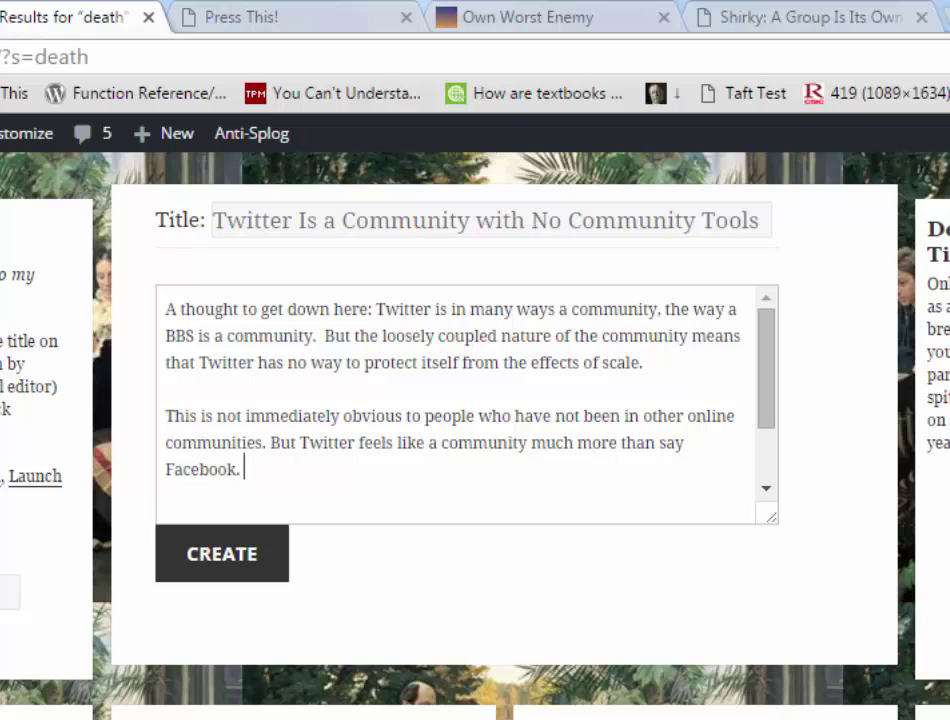
End the first paragraph with the sentence "If there is a summary for the Tragedy of Twitter, this is it.".
type("k. is a summary for the Tragedy of Twitter.")
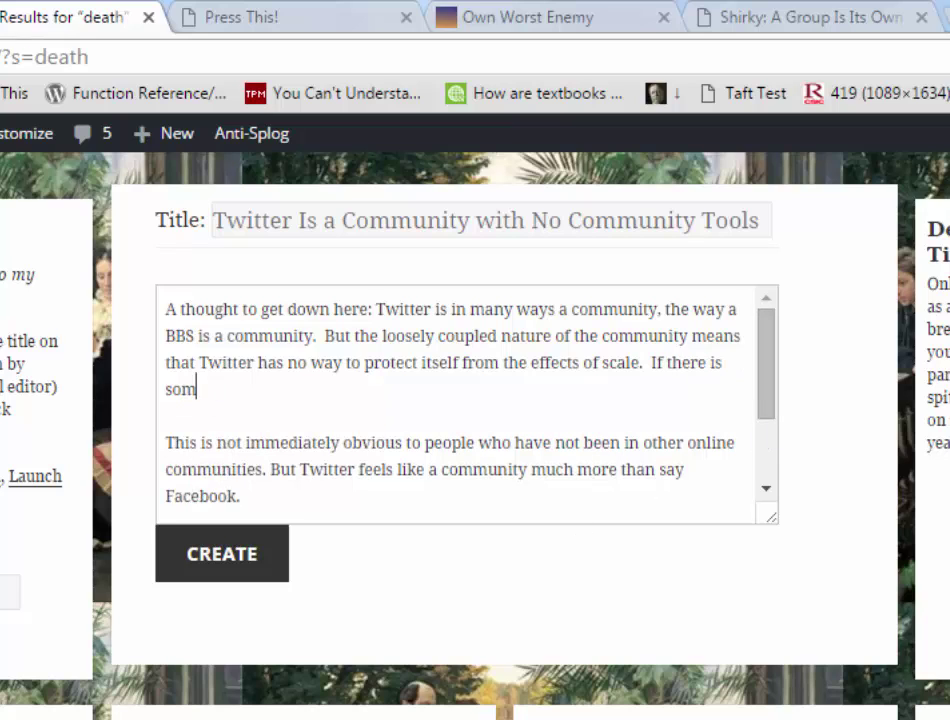
key("BackSpace")
type(", this is it.")
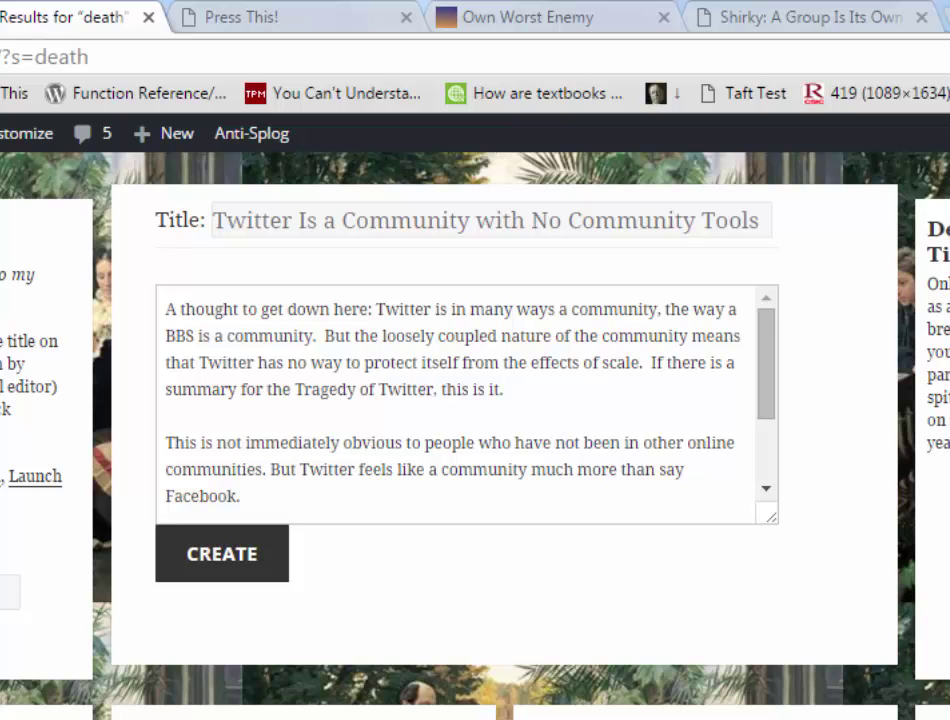
Replace the card's second paragraph with "Facebook is different than Twitter, both because it is less of a community".
key("Down")
key("Down")
key("shift+Down")
key("shift+Down")
key("shift+Down")
key("Delete")
type("Facebook is different than Twitter, both")
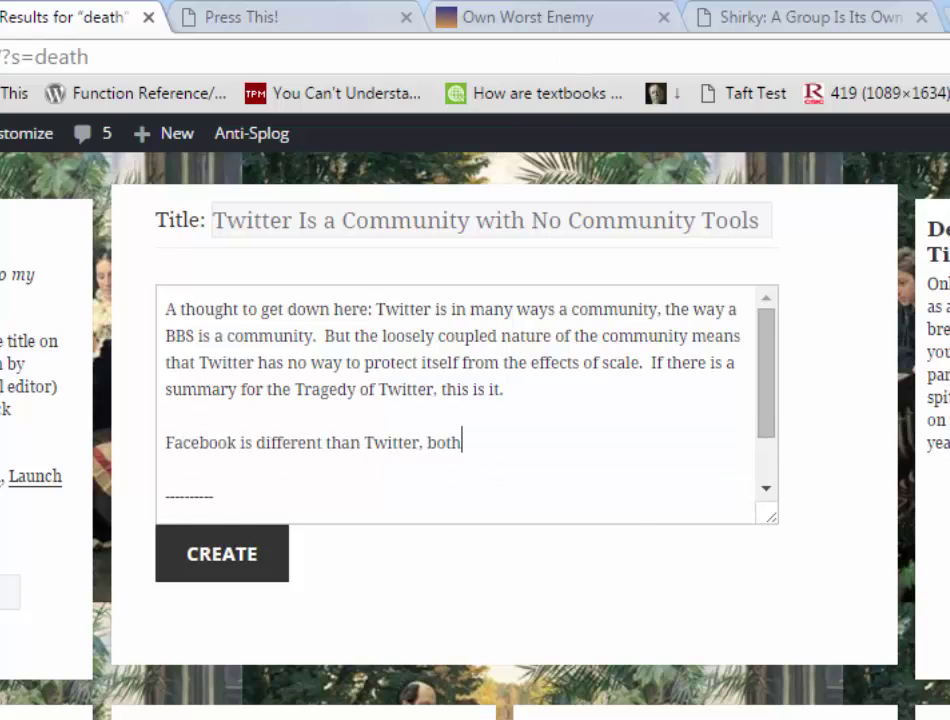
type(" because it is less of a community")
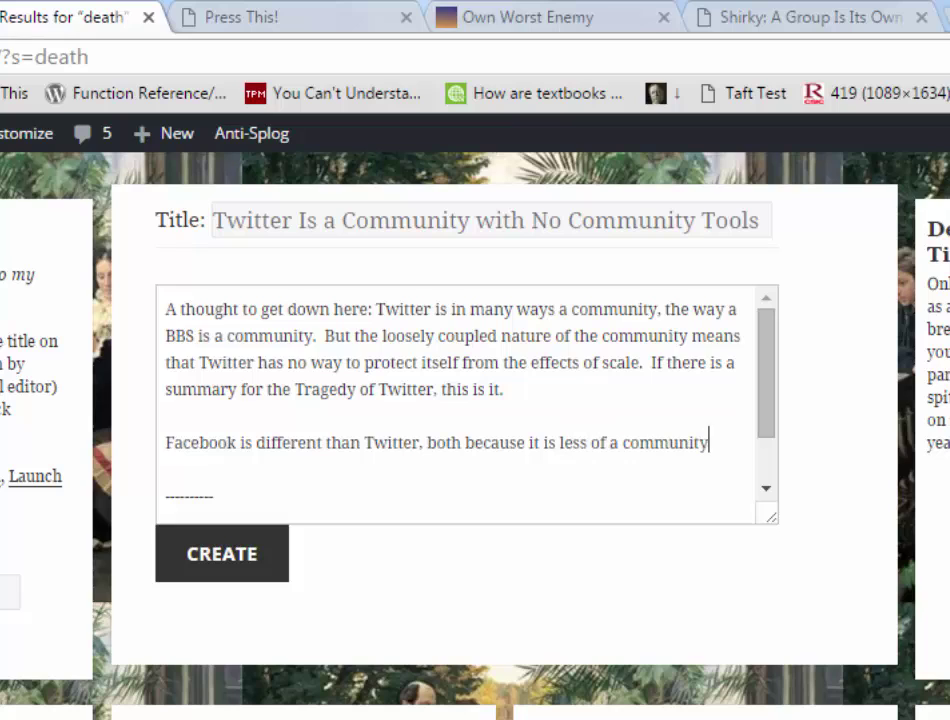
type(" and because")
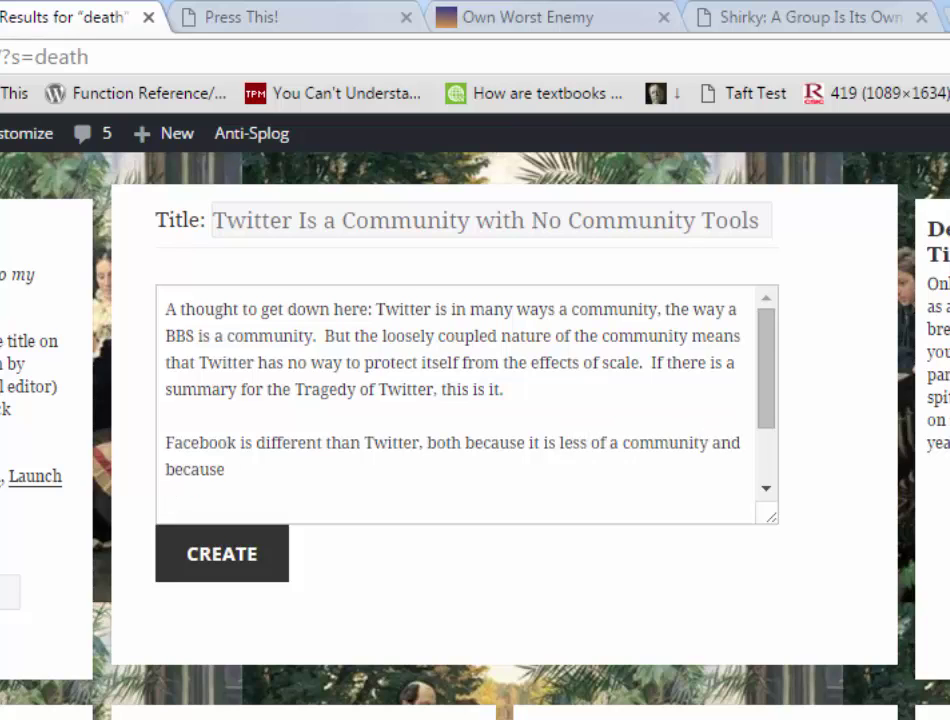
type(" it evolved those functions that are more")
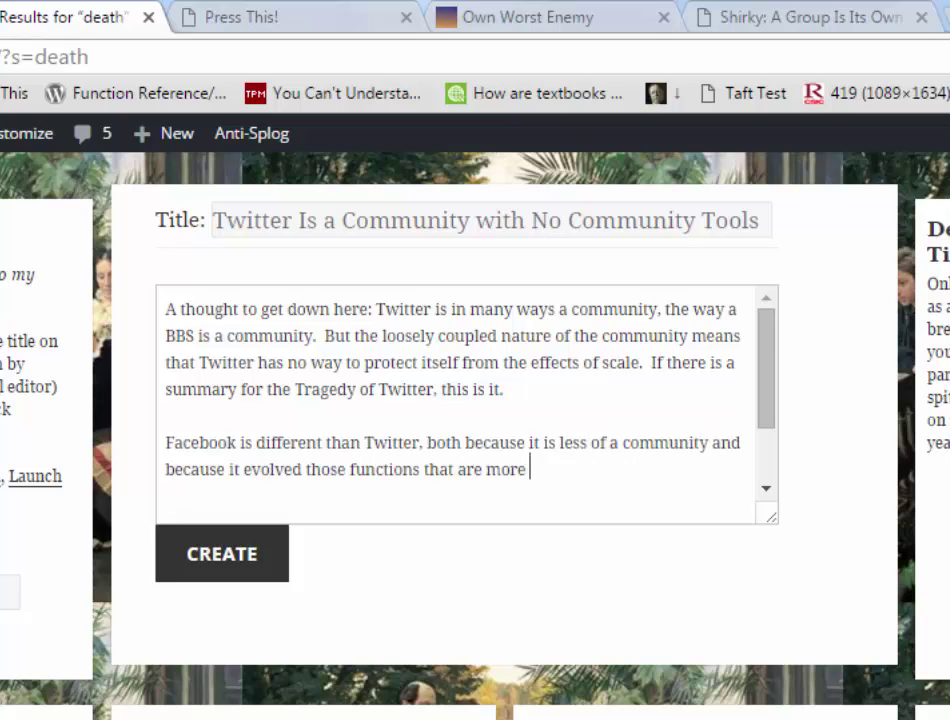
type(" community")
key("BackSpace")
key("BackSpace")
key("BackSpace")
key("BackSpace")
key("BackSpace")
key("BackSpace")
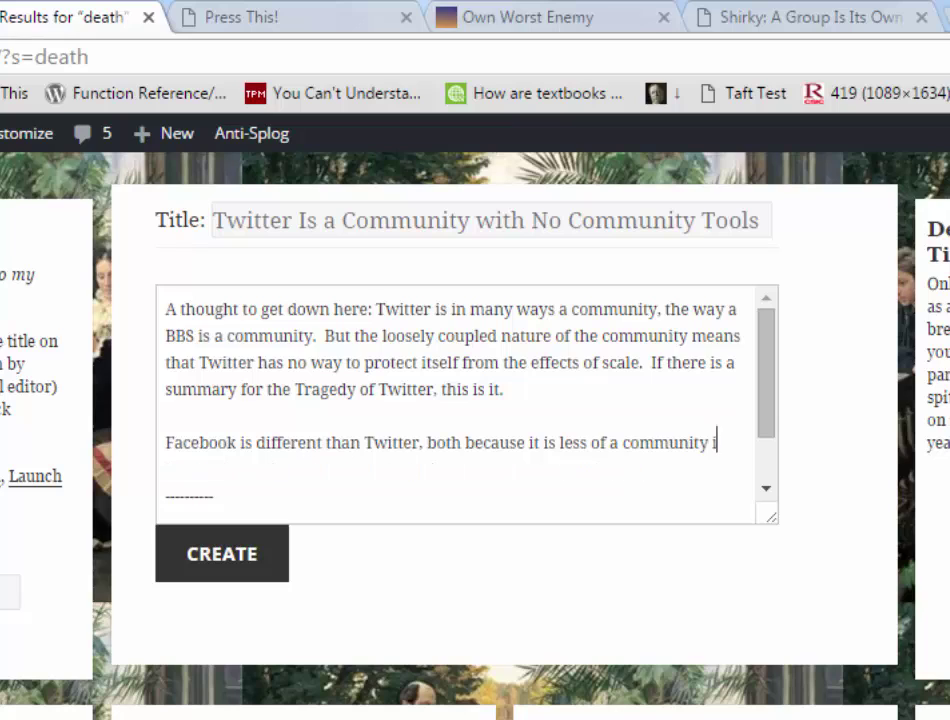
Continue the sentence with "in itself: it is more a home for different communities." and start another with "There's not really a".
type("n itself:")
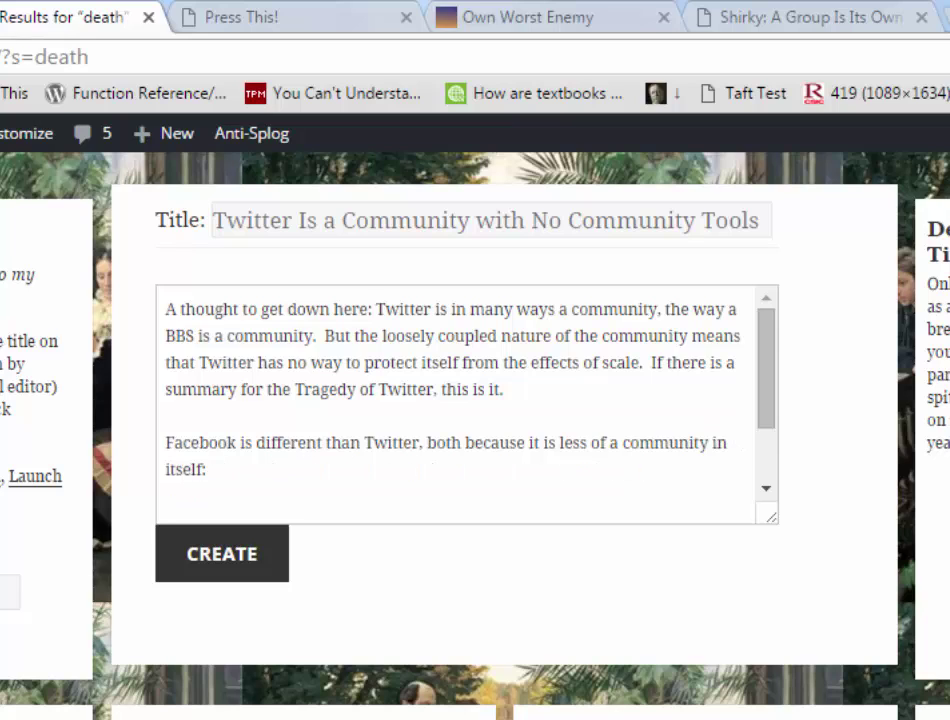
type(" it is more a home for different communii")
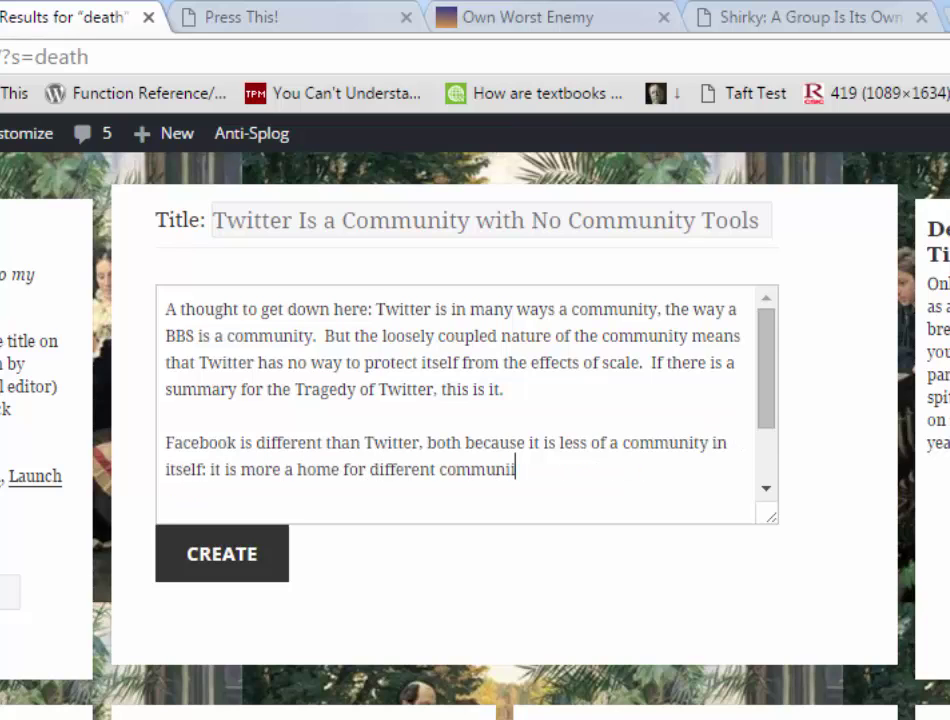
key("BackSpace")
type("ties. There's not really a ")
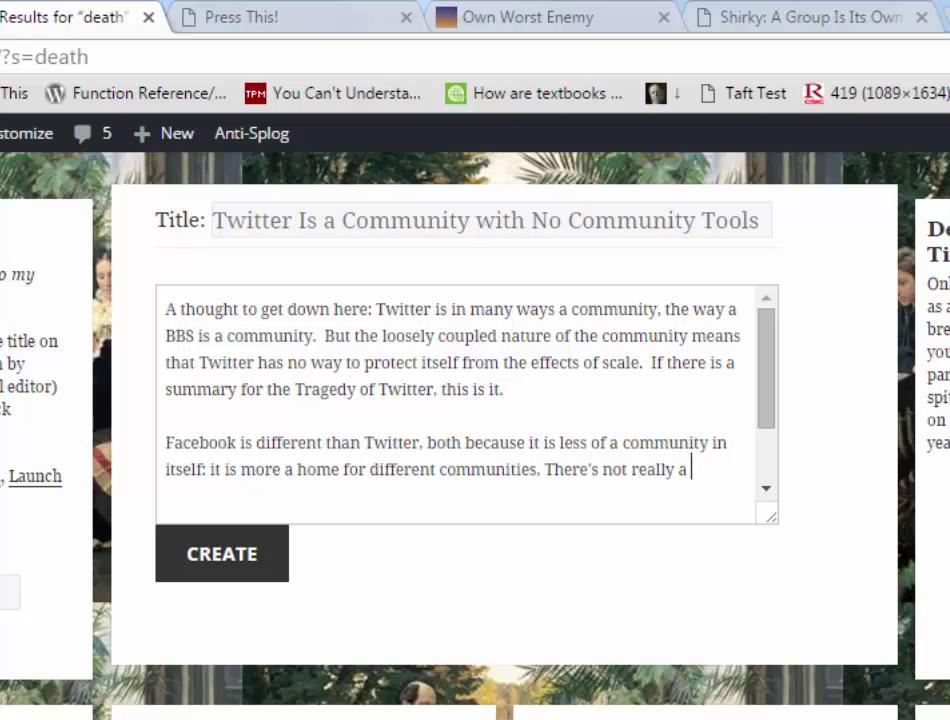
Finish the paragraph with "Facebook identity the way there is a Twitter or Tumblr identity.".
type("facebook identity the way there is a Twtter or Tumb")
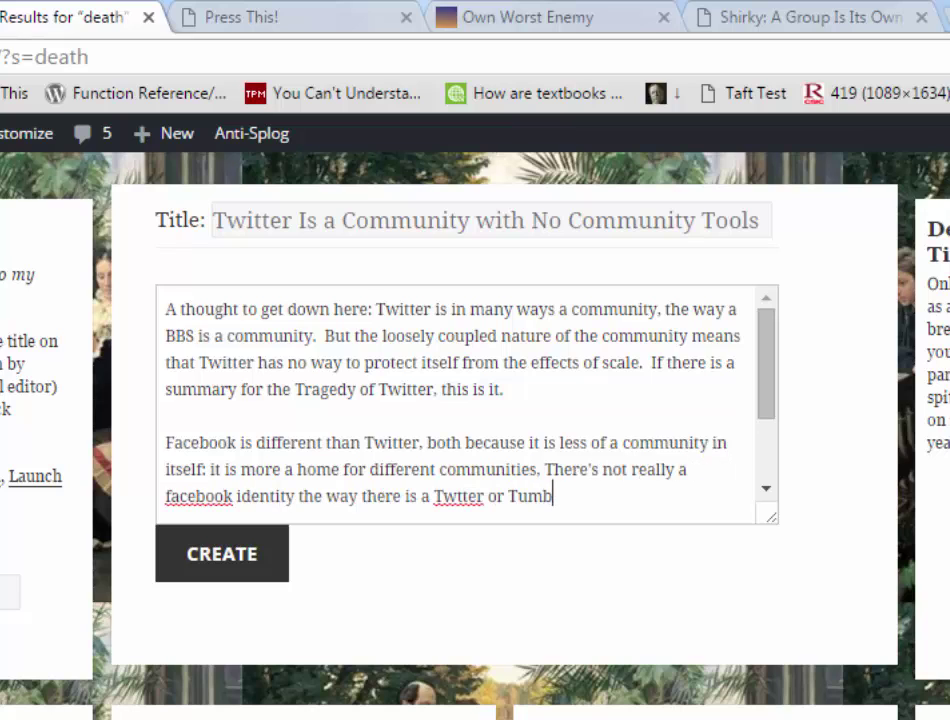
type("lr identity.")
left_click(452, 496)
type("i")
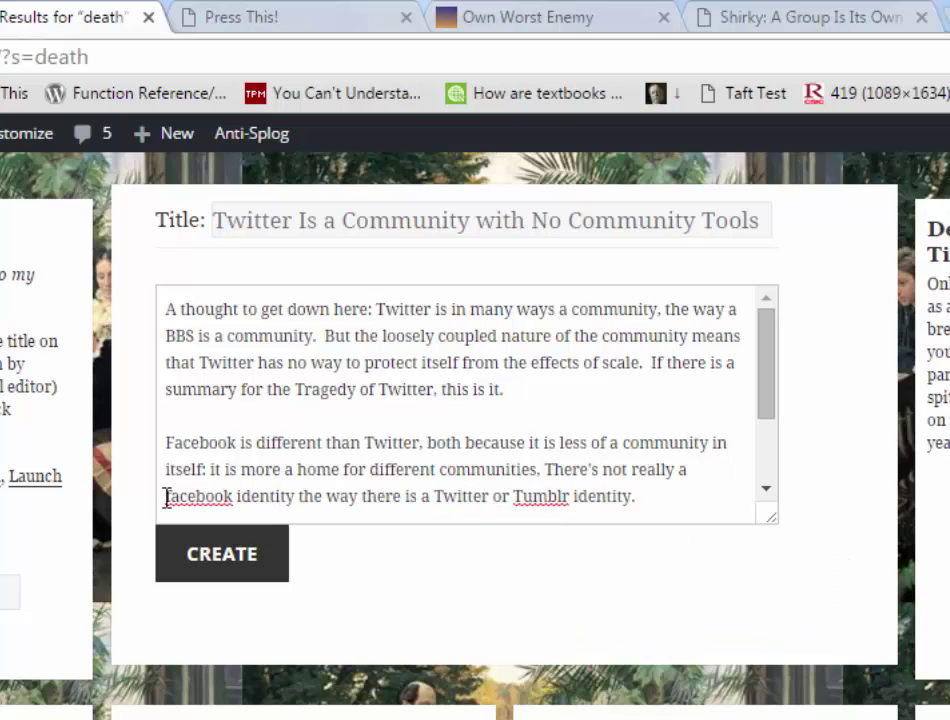
double_click(166, 496)
type("Facebook")
Below the dashed divider, insert "For a story of a facebook group implosion, see [[Death of the Longest Shortest Time Mamas]]" and create the card.
key("ctrl+End")
key("Return")
key("Return")
type("----------")
key("Return")
type("For a story of a facebook group implosion, see ")
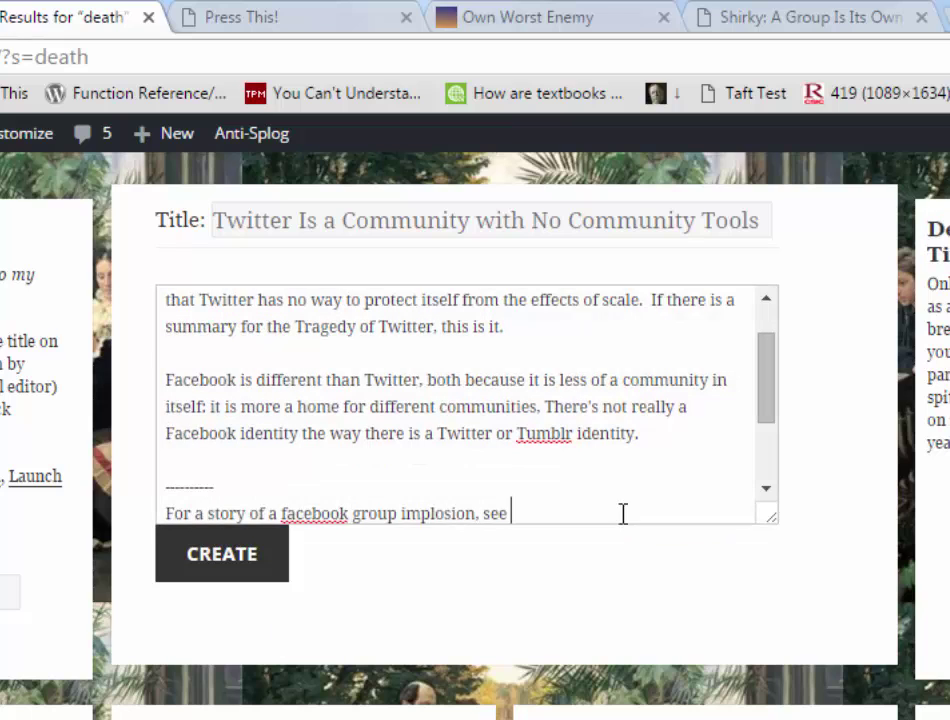
type("[[")
type("Death of the Longest Shortest Time Mamas")
type("]]")
key("Return")
key("Return")
left_click_drag(767, 425, 796, 442)
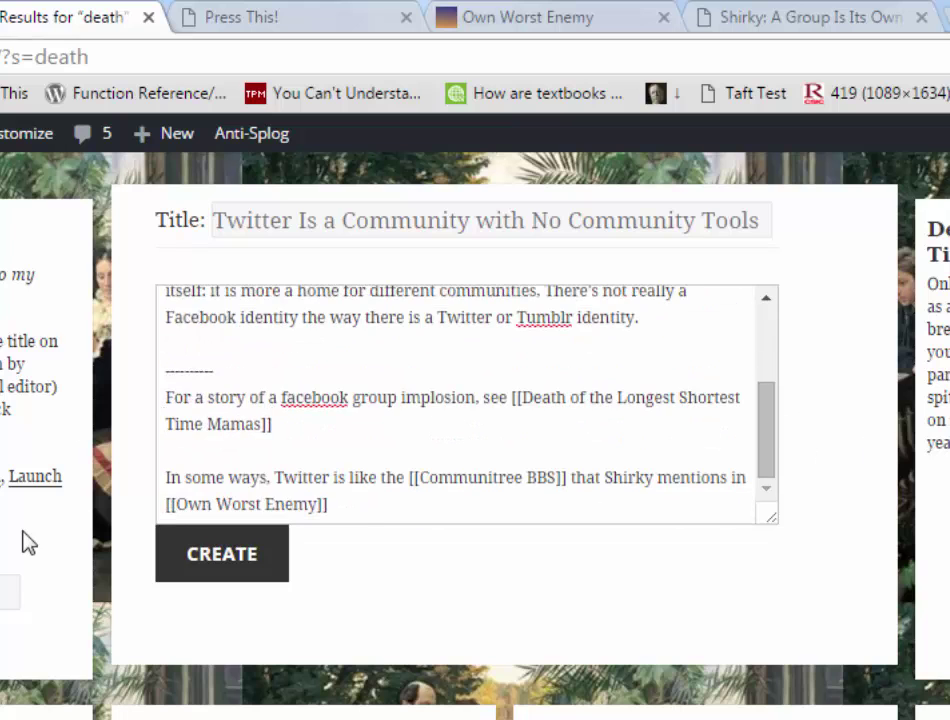
left_click(190, 558)
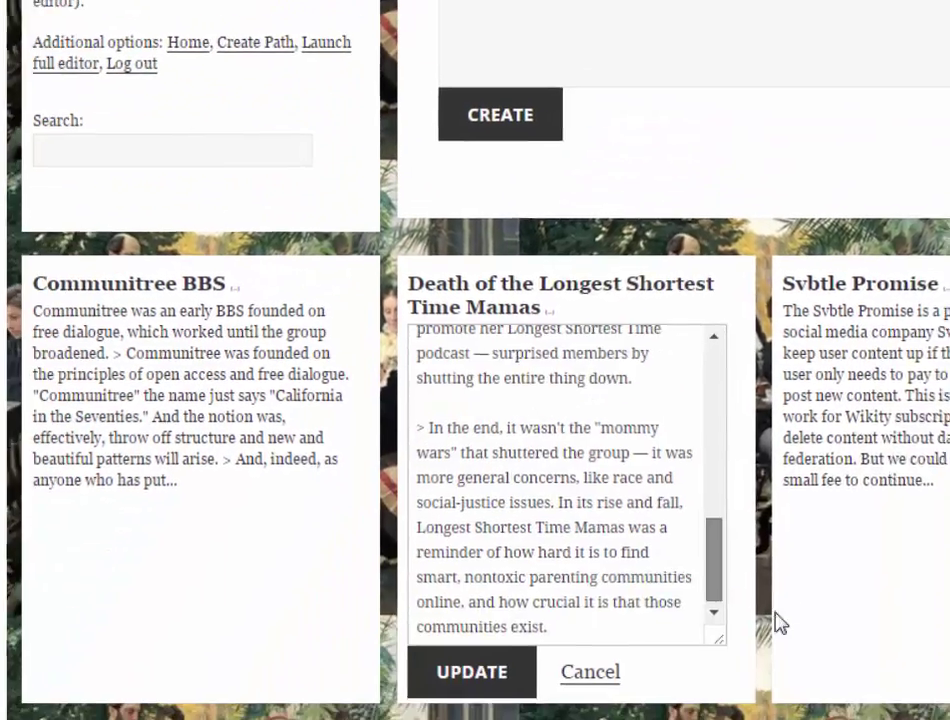
End the Death of the Longest Shortest Time Mamas card with a dashed divider and "For an early example of online community implosion, see [[Communitree BBS]]".
key("Return")
key("Return")
type("------------")
key("Return")
key("Return")
type("For an early example of onli")
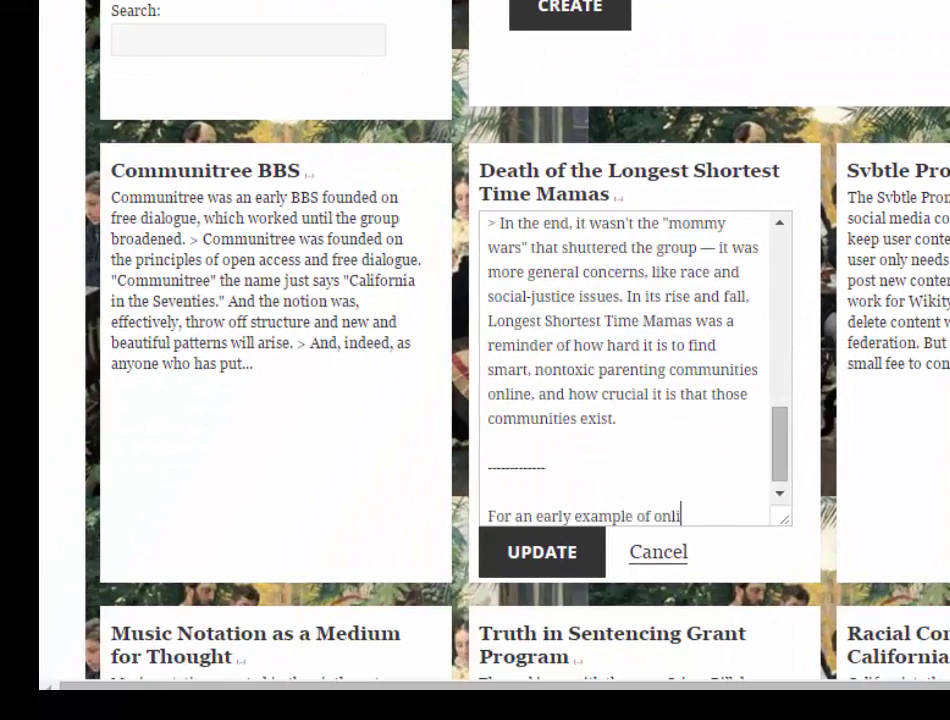
type("ne community implosion, see")
left_click_drag(111, 170, 303, 177)
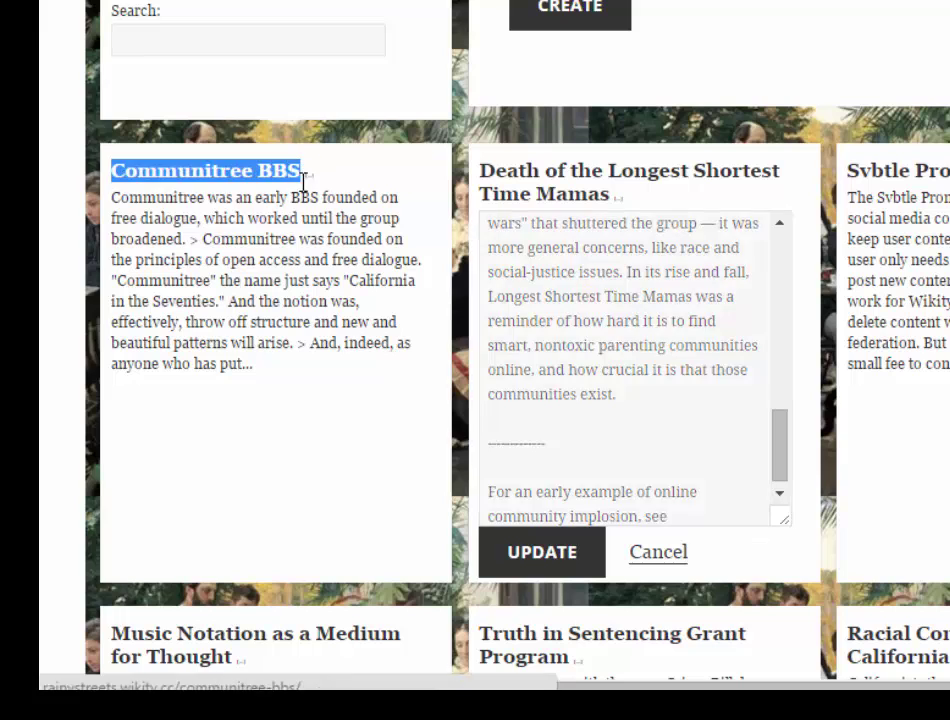
key("ctrl+c")
left_click(778, 483)
type("[[")
key("ctrl+v")
type("]]")
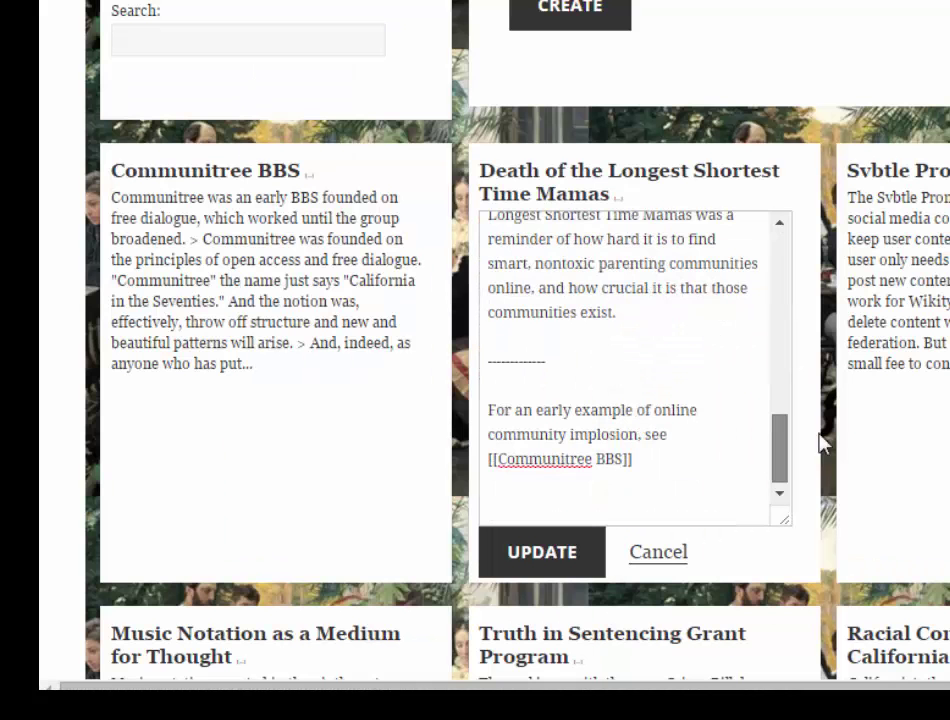
Add the line {{Tags: Civility}} at the end of the Death of the Longest Shortest Time Mamas card and save it.
key("Return")
key("Return")
type("{{Tags: C")
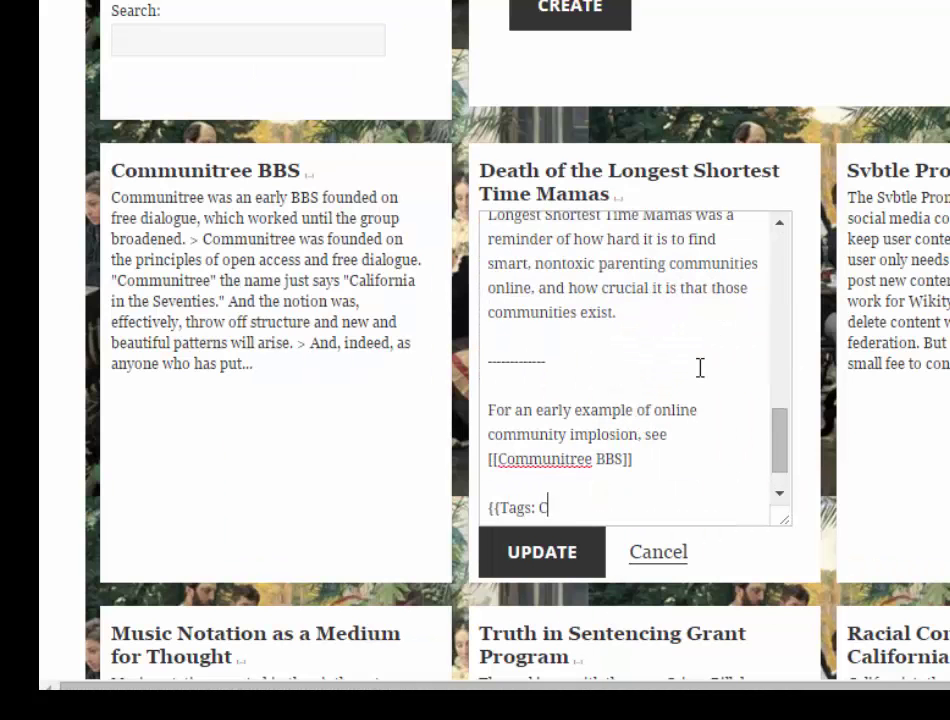
type("ivility}}")
left_click(542, 552)
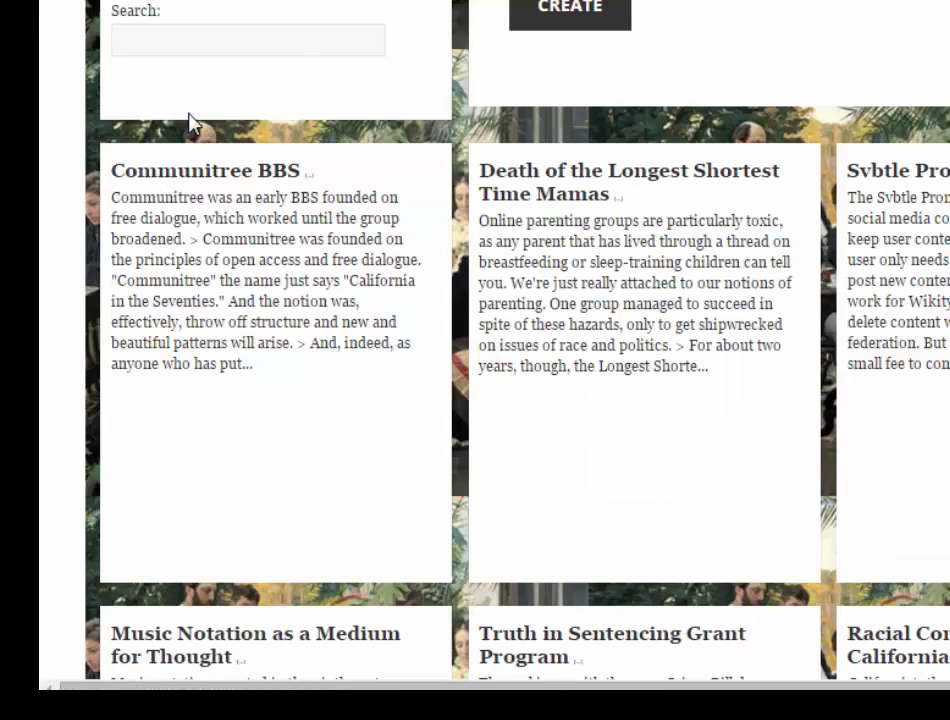
Search the site for "civility" and look through the cards for related ones.
left_click(303, 42)
type("civility")
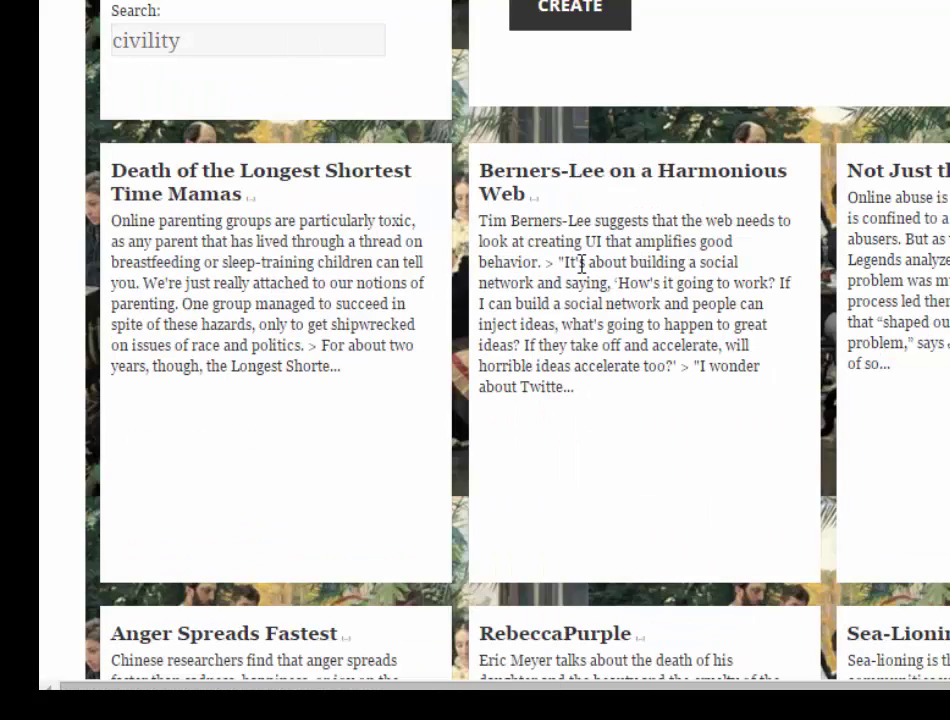
scroll(299, 296, "down", 3)
scroll(299, 296, "up", 3)
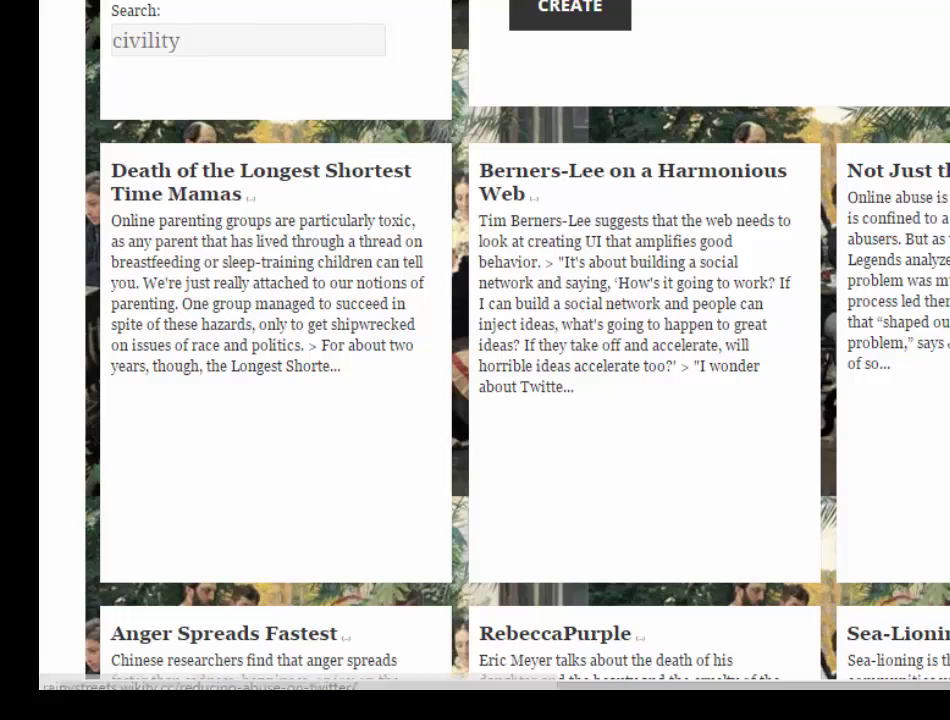
In the Twitter community tools card, add a suggestions sentence linking [[Reducing Abuse on Twitter]] and the line {{Tags: Civility}}, and save it.
key("ctrl+a")
type("community")
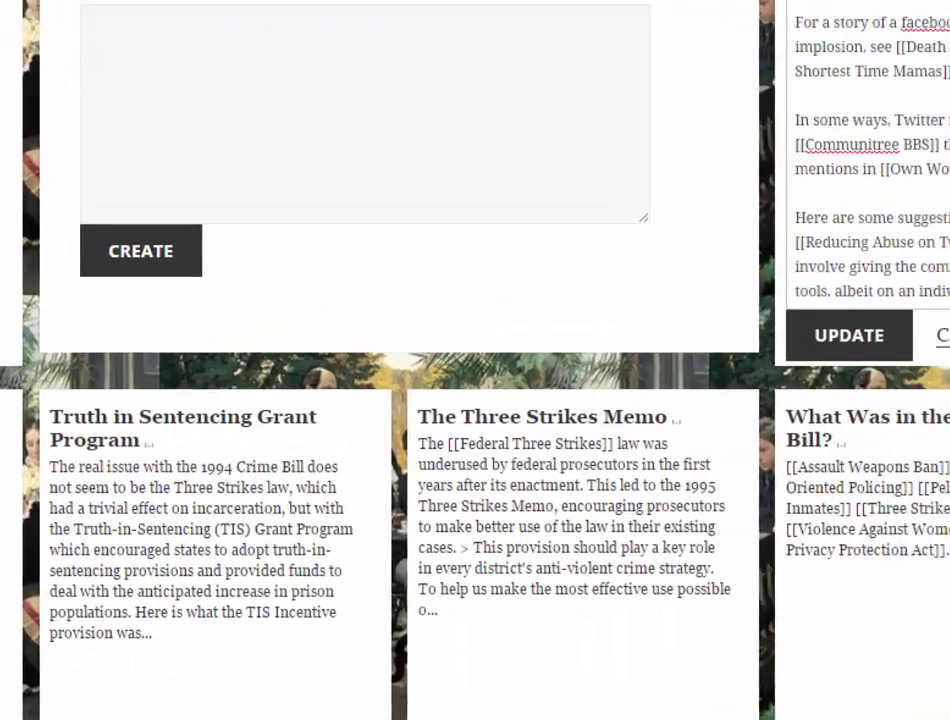
key("Return")
key("Return")
type("{{Tags: Civility}}")
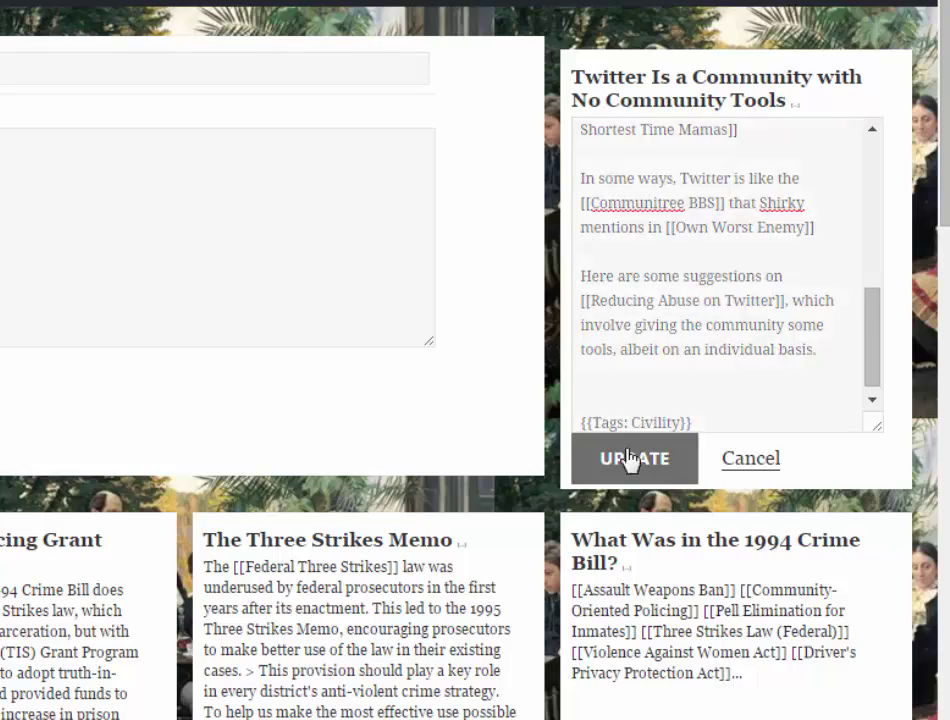
left_click(628, 458)
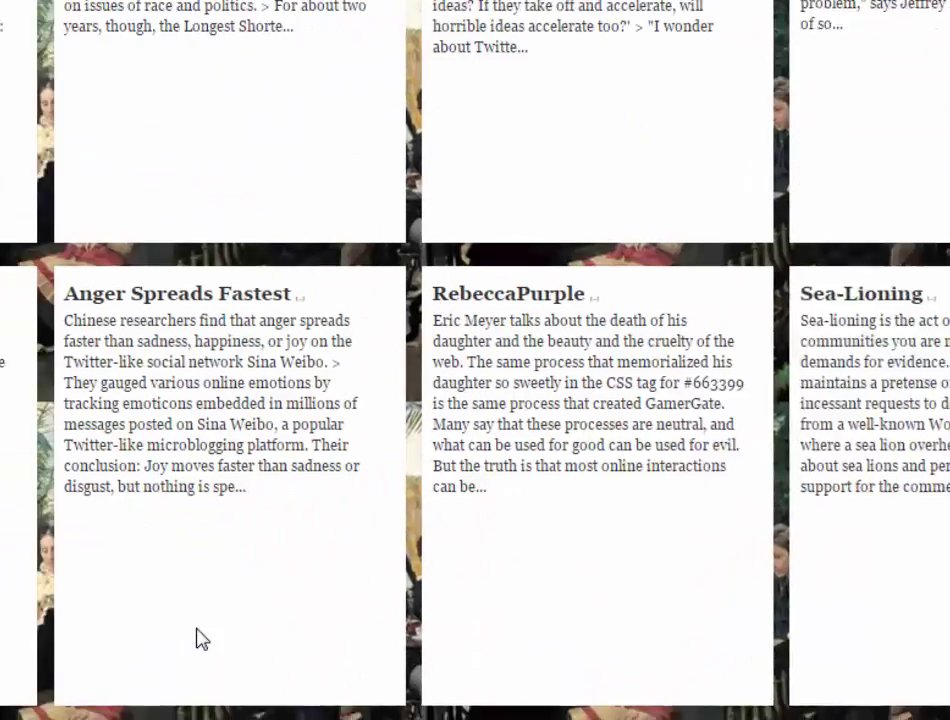
Add "Researchers have found that [[Anger Spreads Fastest]] through Twitter-like networks." to the Twitter community tools card and save it.
scroll(564, 568, "down", 3)
scroll(505, 560, "up", 1)
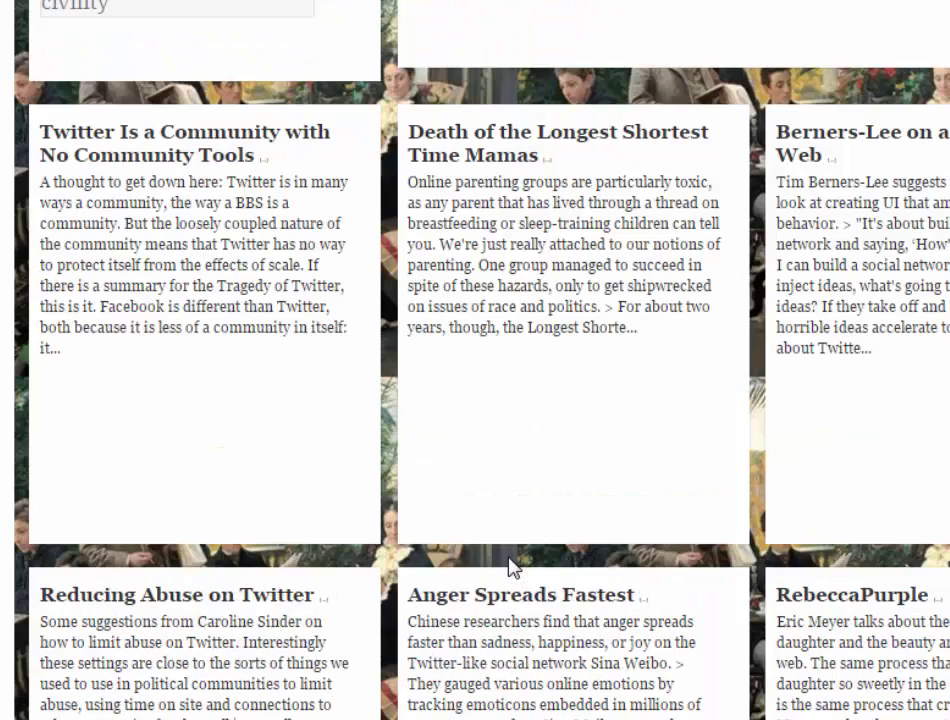
left_click(206, 318)
triple_click(401, 596)
left_click_drag(338, 240, 338, 461)
type("Resear")
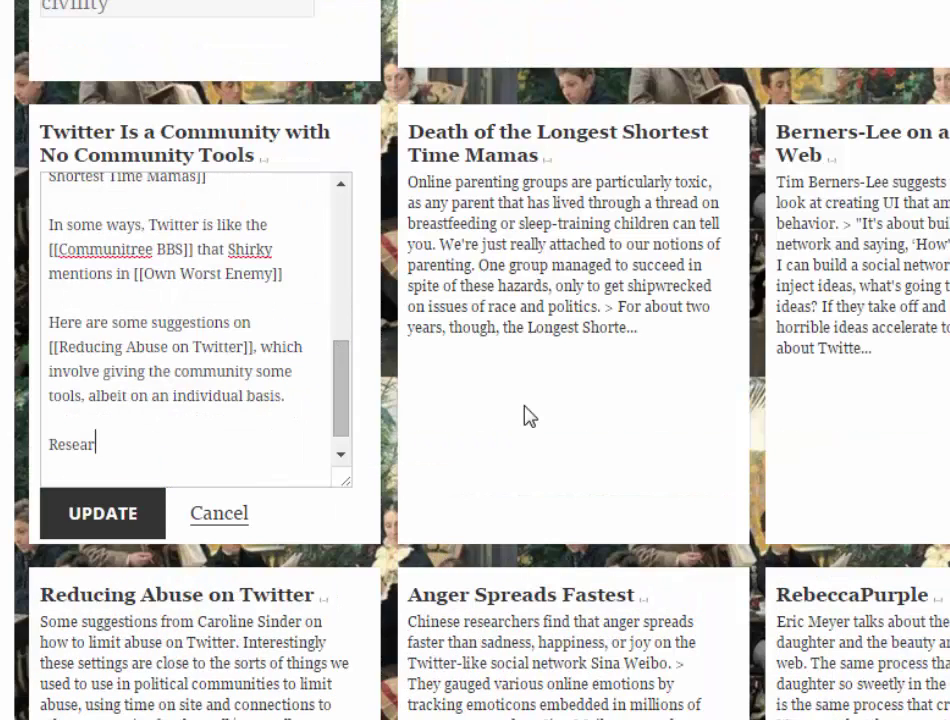
type("chers have found that [[")
key("ctrl+v")
type("]] through Twitter-like networks.")
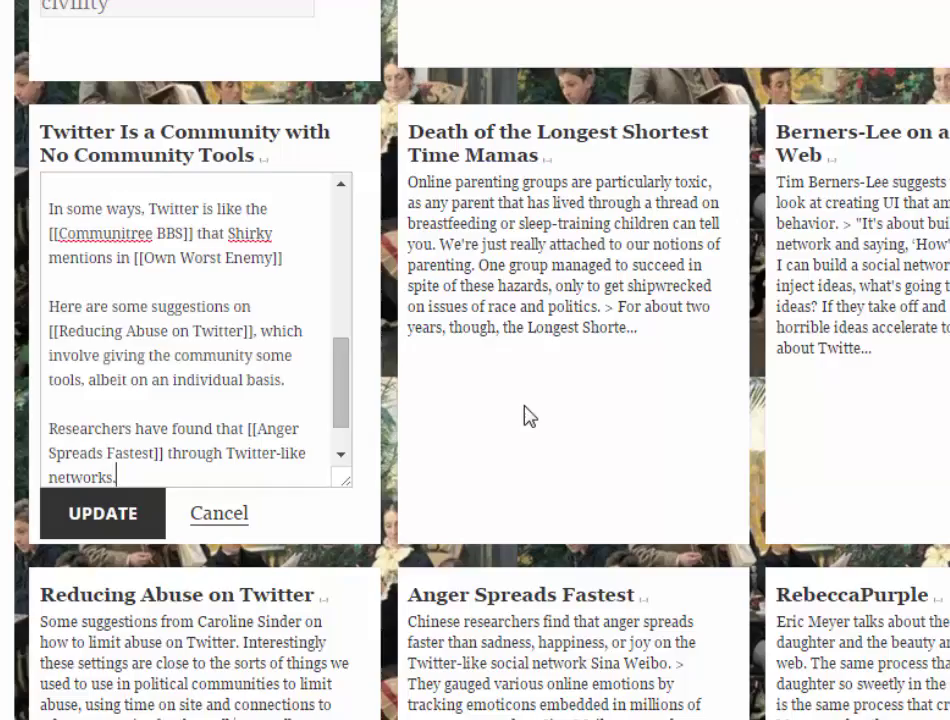
left_click(93, 513)
Search the site for "social" and look through the cards for other related ideas.
scroll(780, 415, "down", 5)
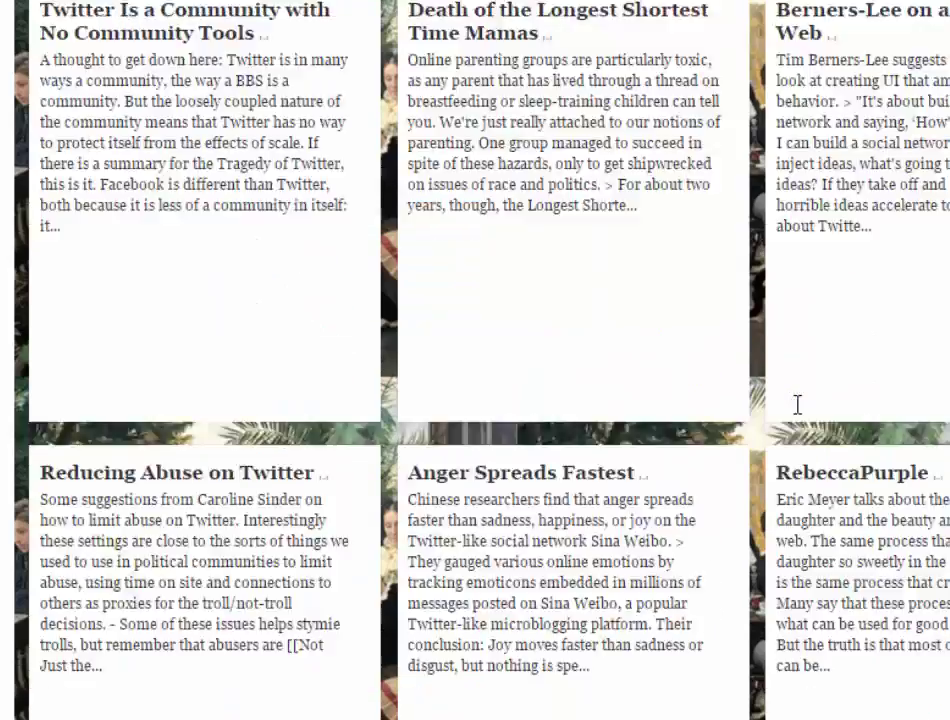
scroll(797, 403, "up", 3)
left_click(288, 164)
type("social")
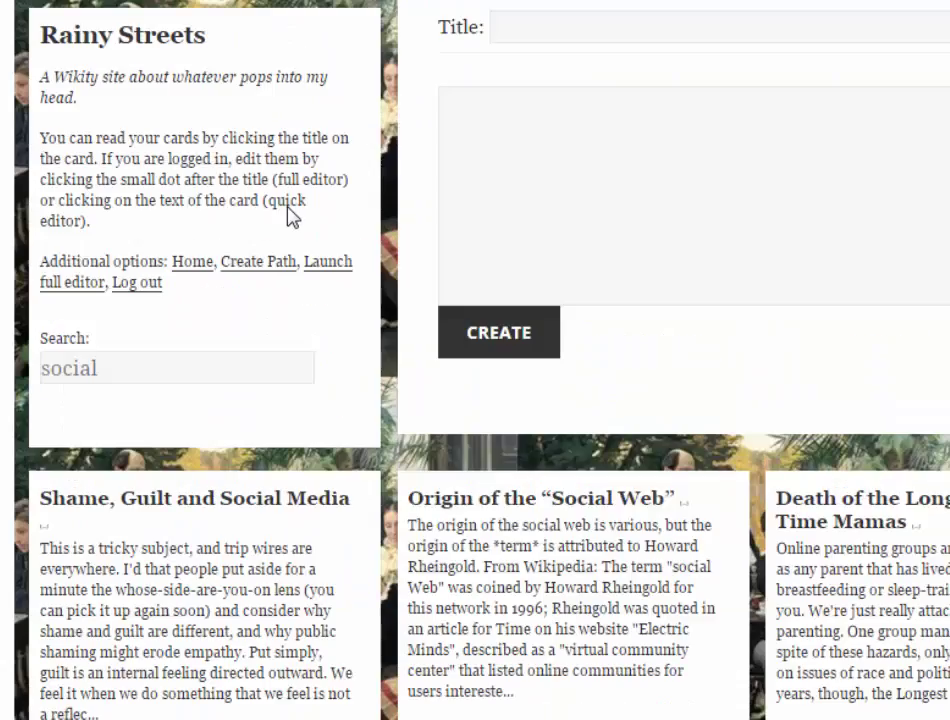
scroll(721, 278, "down", 10)
scroll(706, 297, "up", 10)
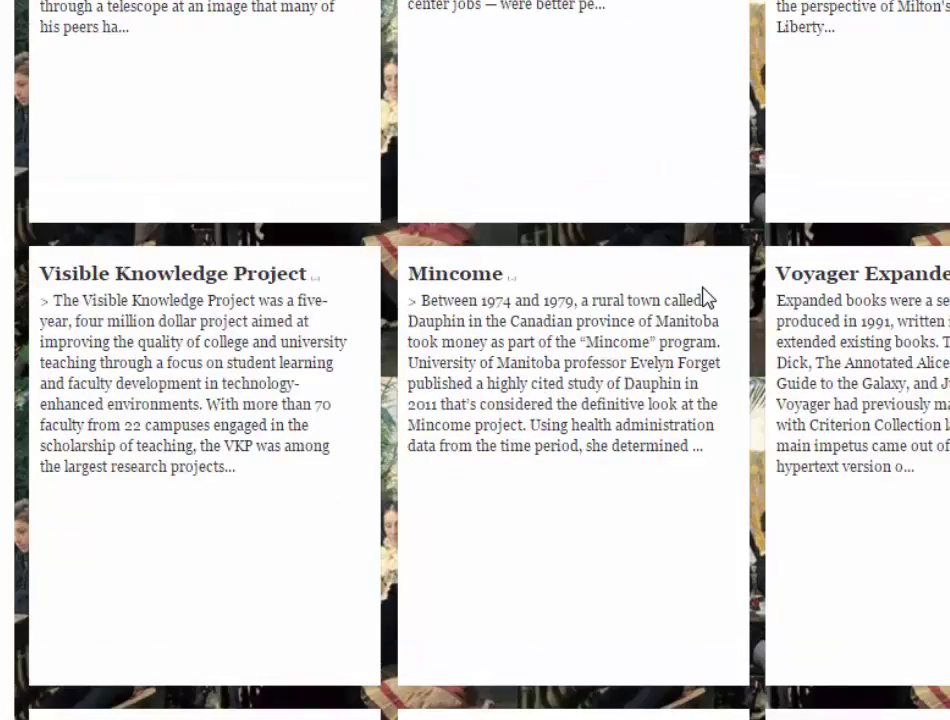
Search the site for "league" and check the matching cards.
key("ctrl+a")
type("league")
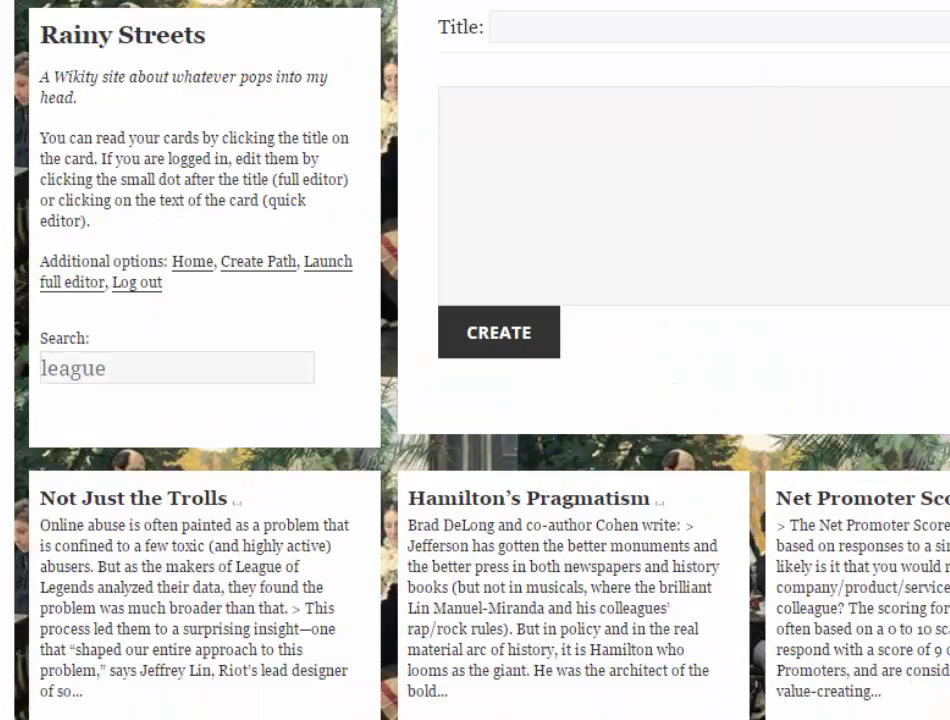
scroll(228, 586, "down", 3)
scroll(195, 619, "up", 3)
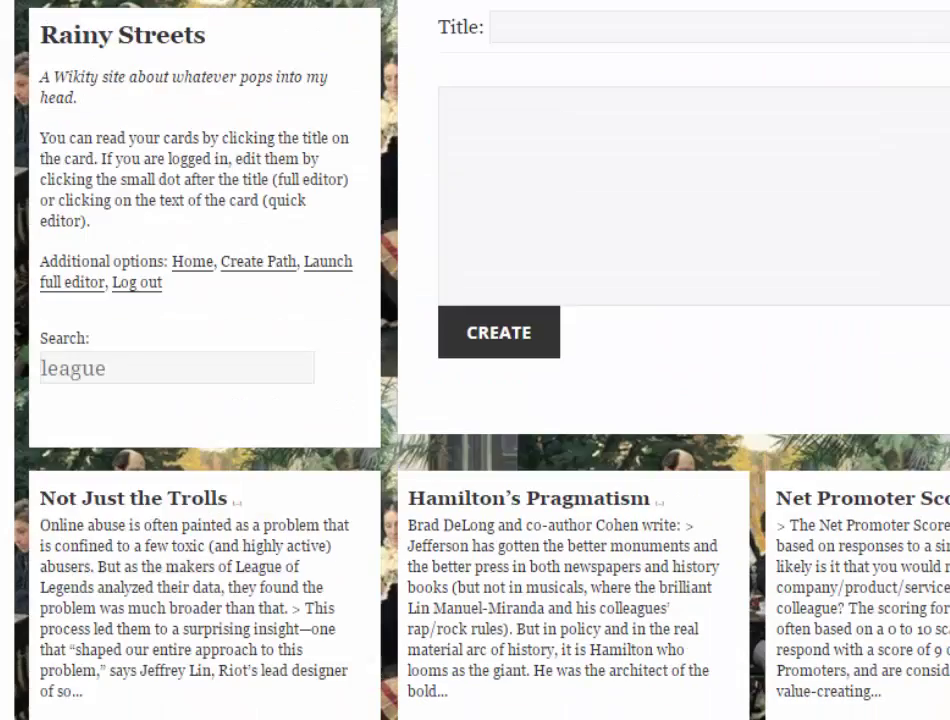
Search the site for "civility" again and review the cards carrying that tag.
triple_click(128, 366)
type("civi")
key("Down")
key("Return")
scroll(276, 163, "down", 3)
triple_click(45, 42)
type("implo")
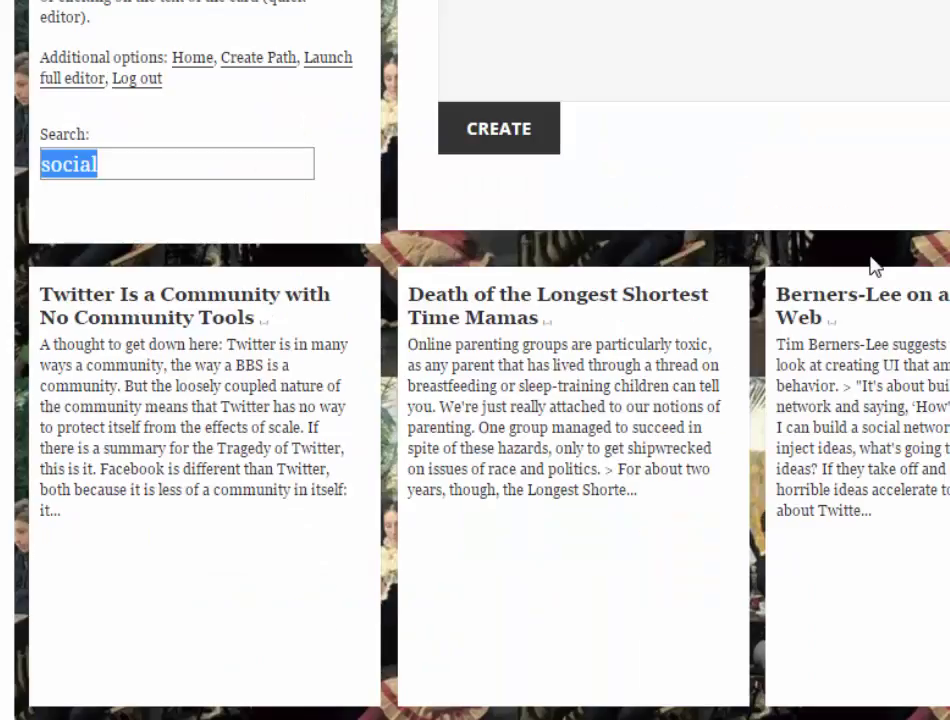
Search the site for "social" again and examine the whole list of cards down to its end.
type("so")
key("Down")
key("Return")
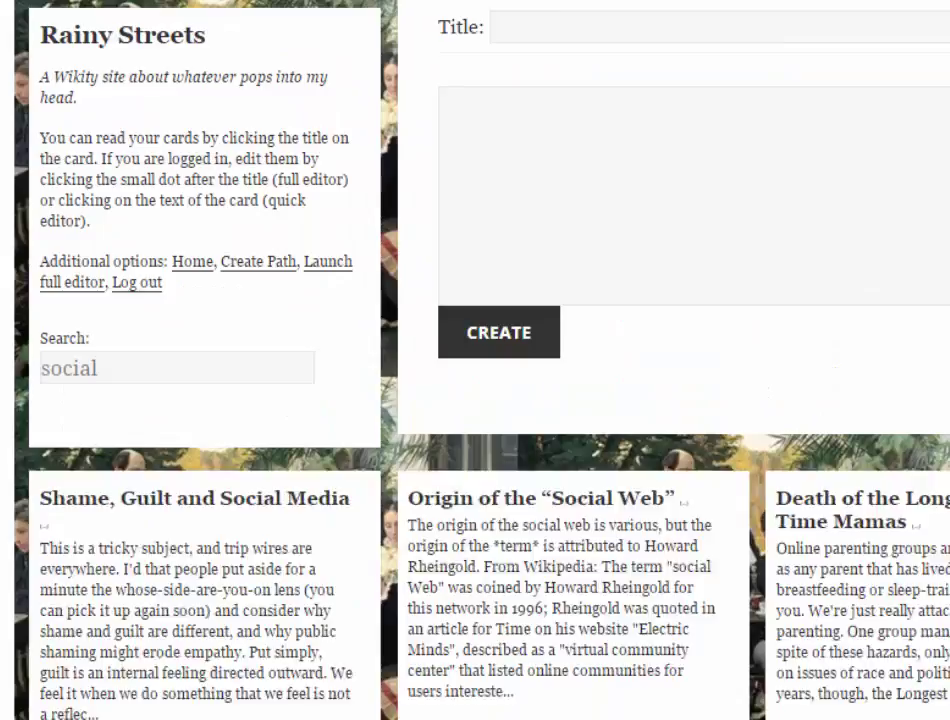
scroll(897, 415, "down", 10)
scroll(894, 315, "down", 10)
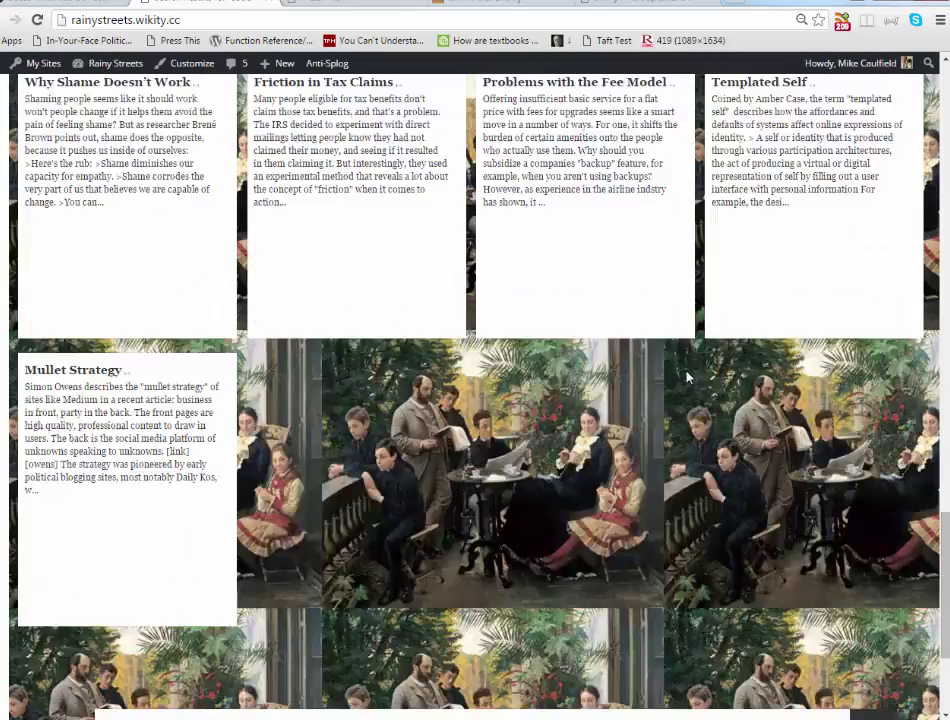
scroll(882, 320, "up", 10)
scroll(677, 380, "up", 15)
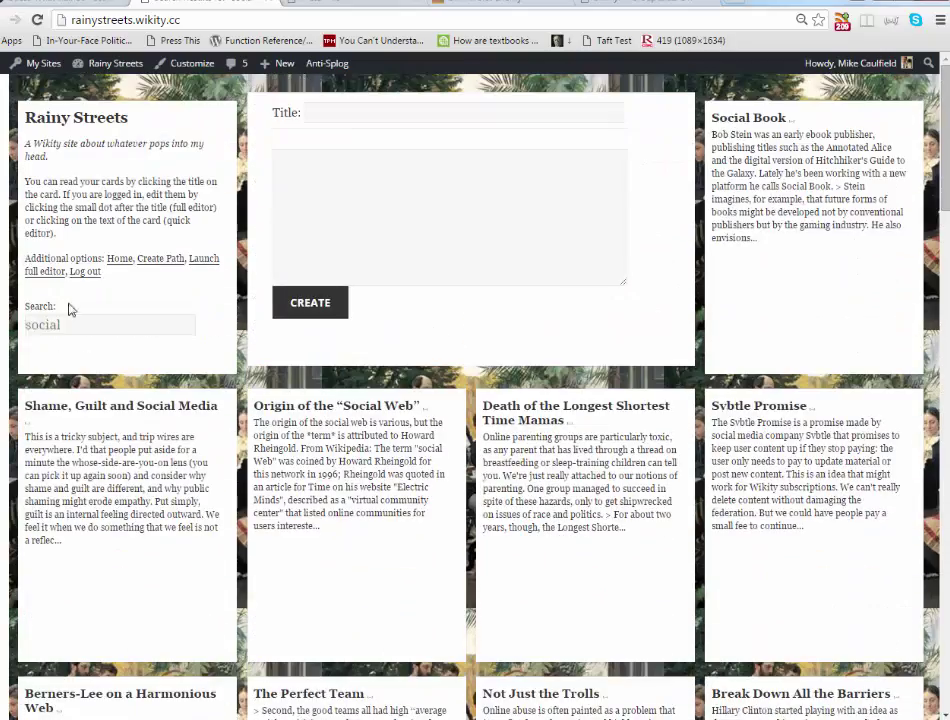
Add the line "Trolls are toxic, but research shows incivility is [[Not Just the Trolls]]" above the tags of the Death of the Longest Shortest Time Mamas card.
left_click(500, 409)
key("alt+Left")
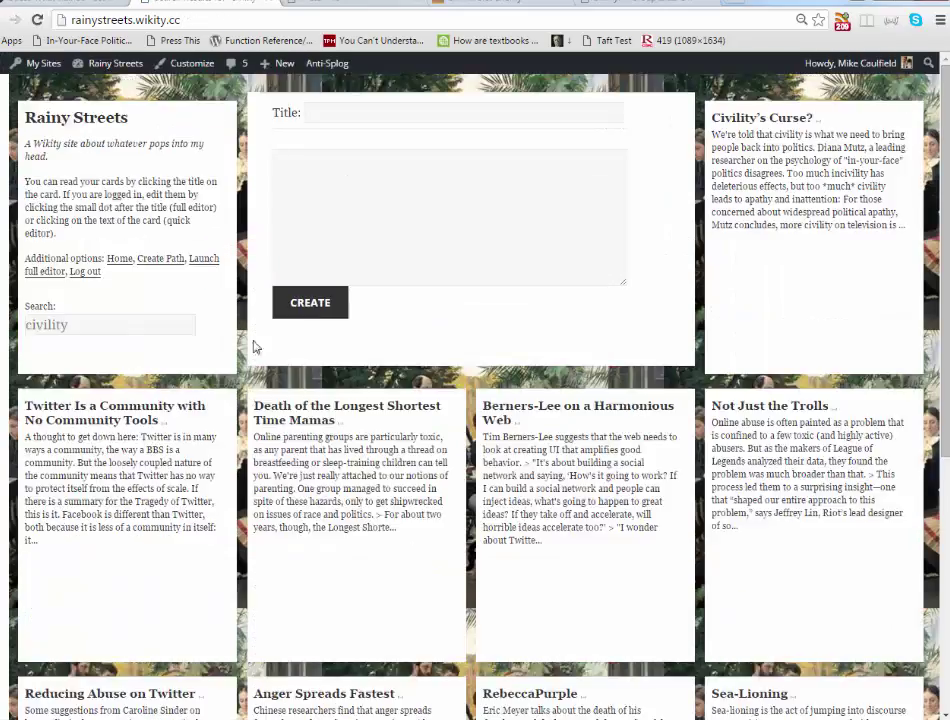
scroll(254, 345, "down", 1)
triple_click(705, 329)
left_click(340, 440)
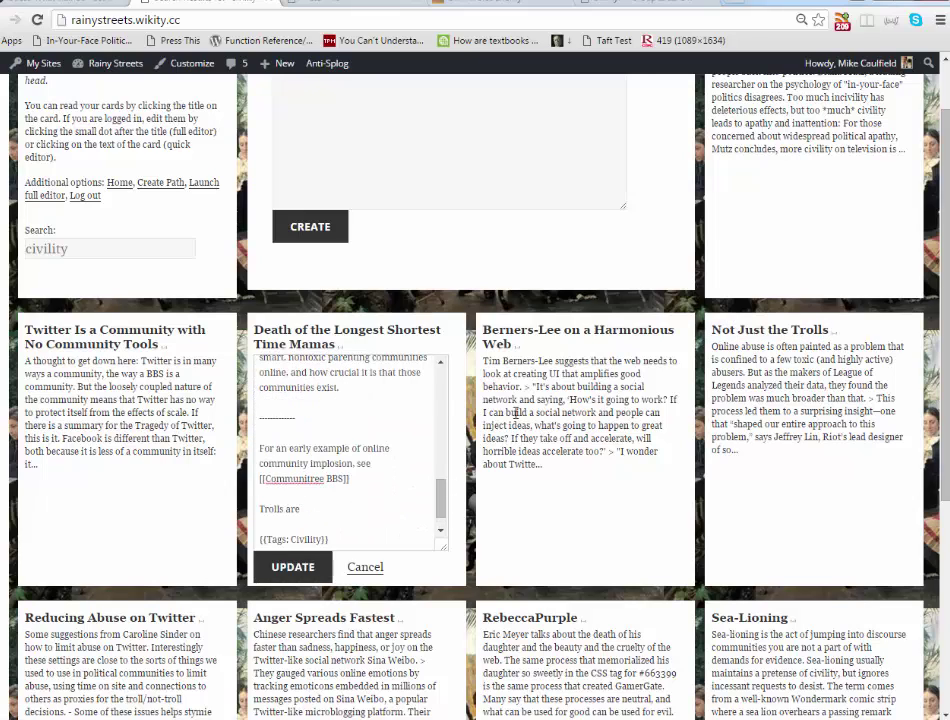
type("ivility is more than the trolls")
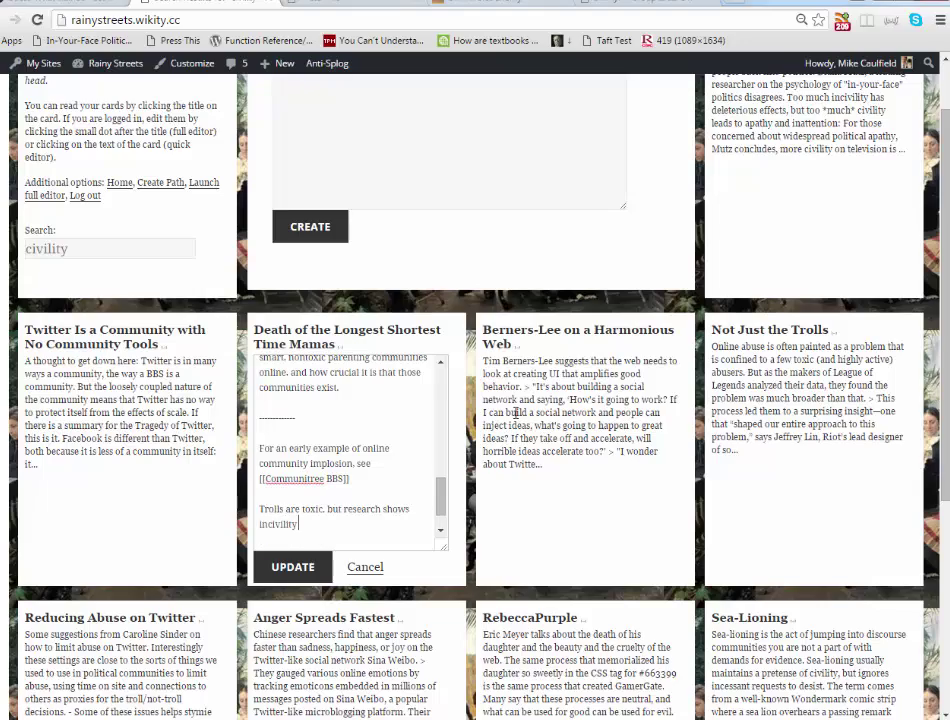
left_click(286, 573)
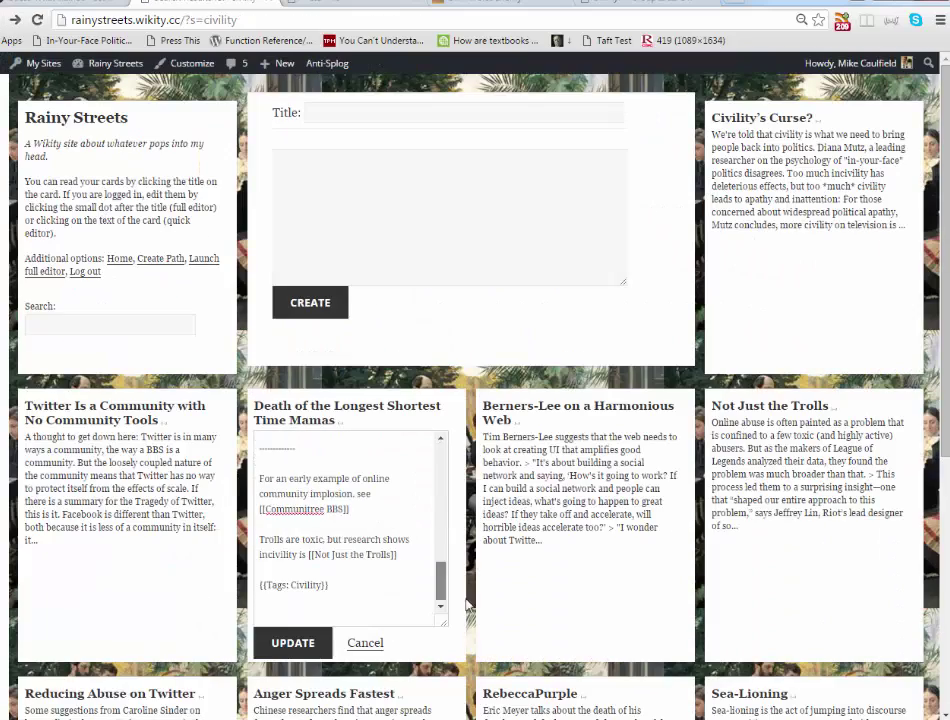
Add the tags Social Media, Online Communities, Racism and Online Activism after Civility on the Longest Shortest Time Mamas card and save it.
type(", Social Media, Online Communities, Racism, Online Activism}}")
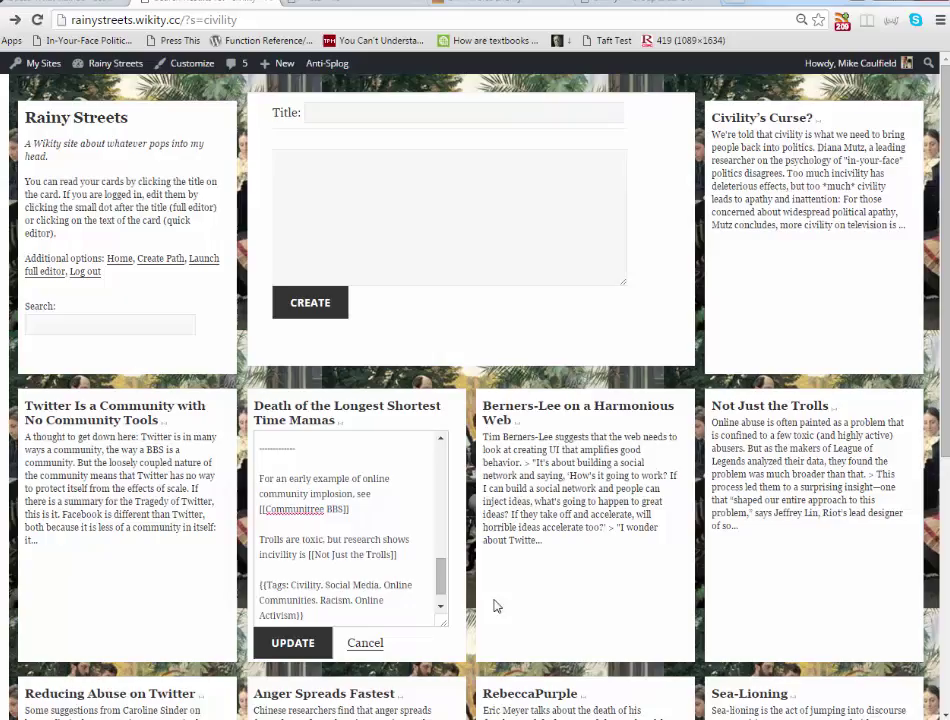
left_click(292, 642)
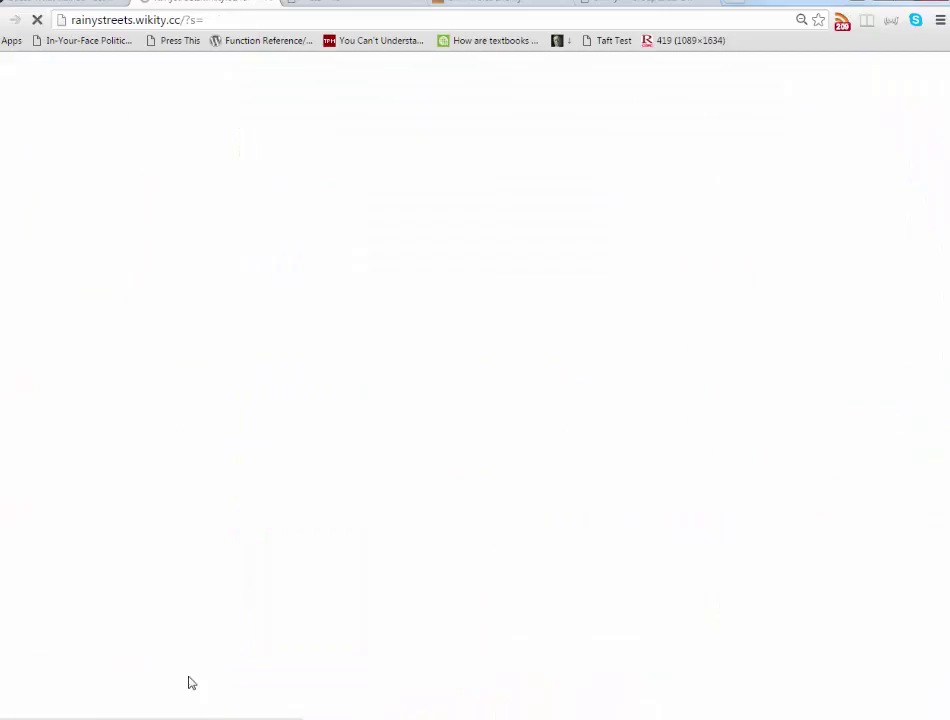
Read the Not Just the Trolls card, then follow its Fair Process Effect link and read through that card.
scroll(600, 560, "down", 3)
left_click(741, 506)
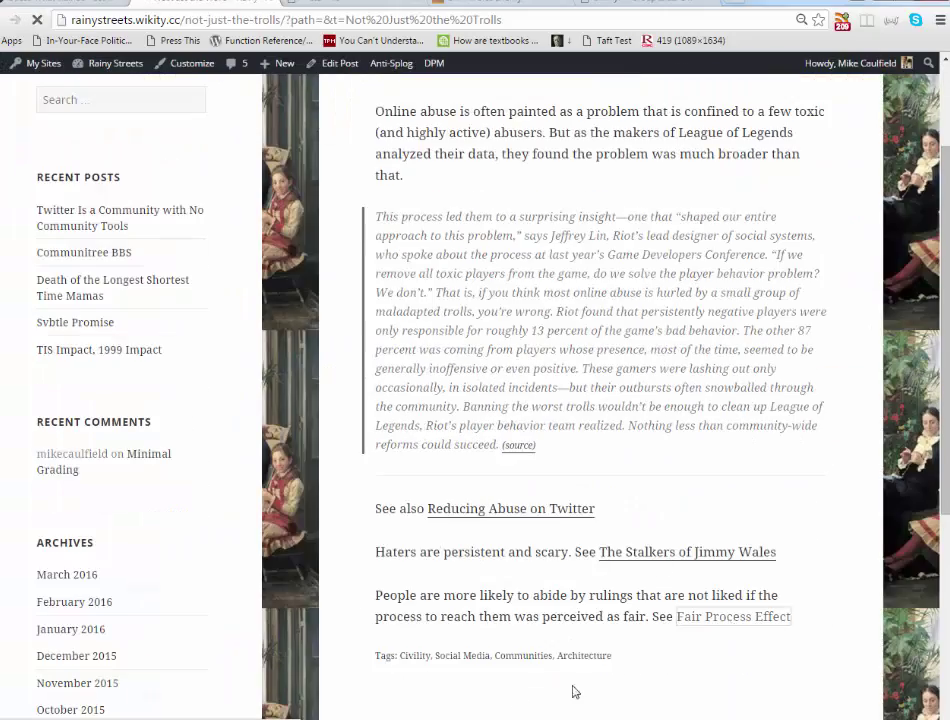
left_click(731, 676)
scroll(638, 380, "down", 3)
scroll(609, 437, "up", 5)
scroll(609, 438, "down", 2)
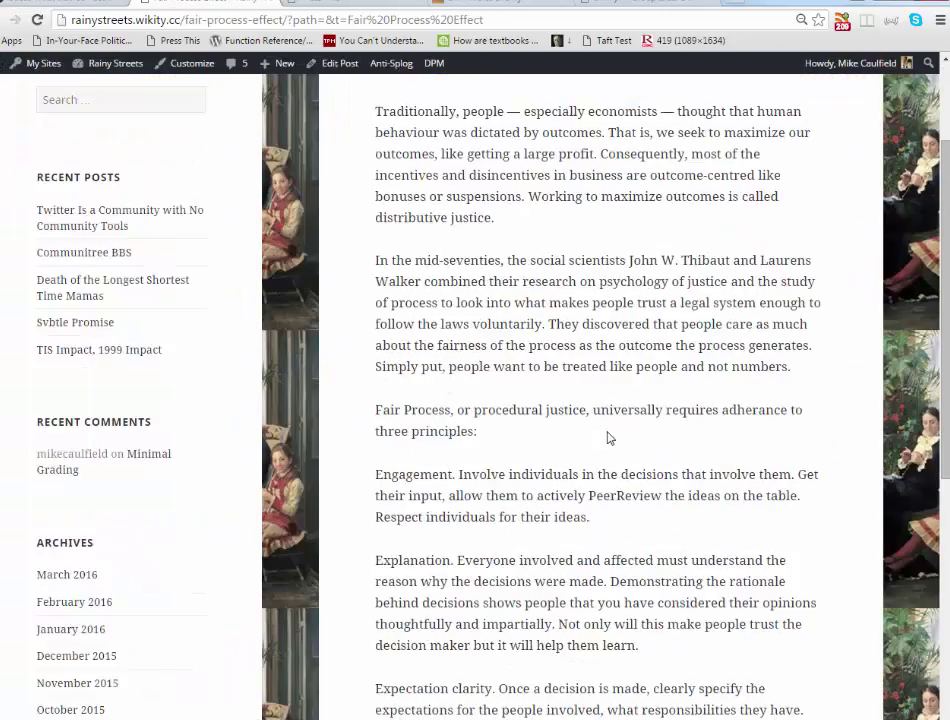
scroll(610, 438, "up", 2)
Search the site for "not just" and inspect the closing links and tags in the Not Just the Trolls card's quick editor.
left_click(82, 142)
left_click(68, 330)
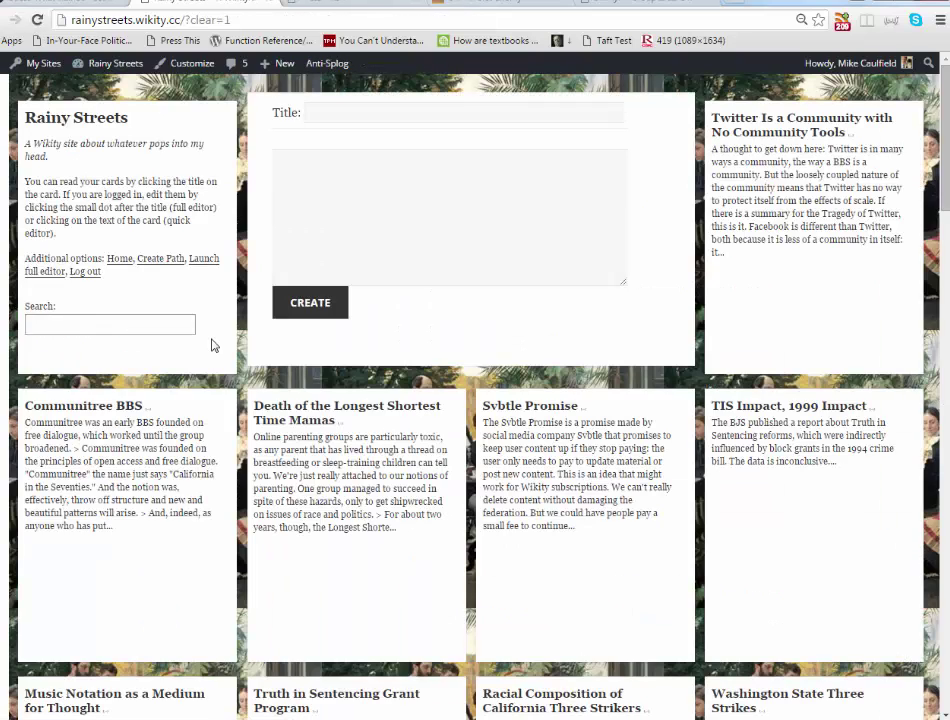
type("not just")
key("Return")
left_click(835, 190)
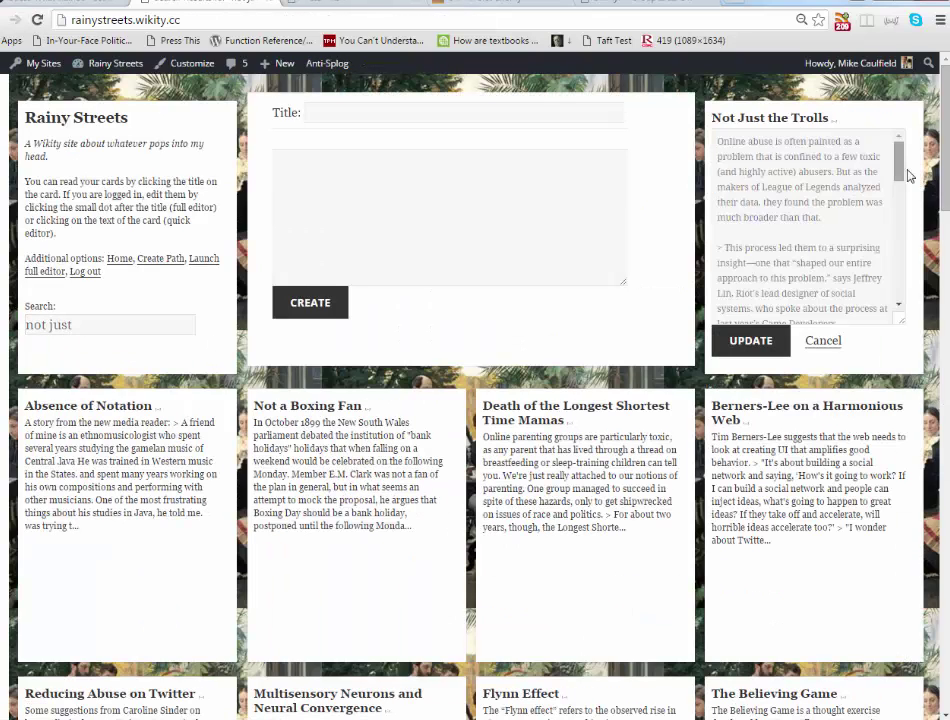
left_click_drag(901, 168, 901, 288)
left_click(860, 266)
Search the site for "fair process" and add a dashed separator line at the end of the Fair Process Effect card.
left_click(60, 325)
type("fair process")
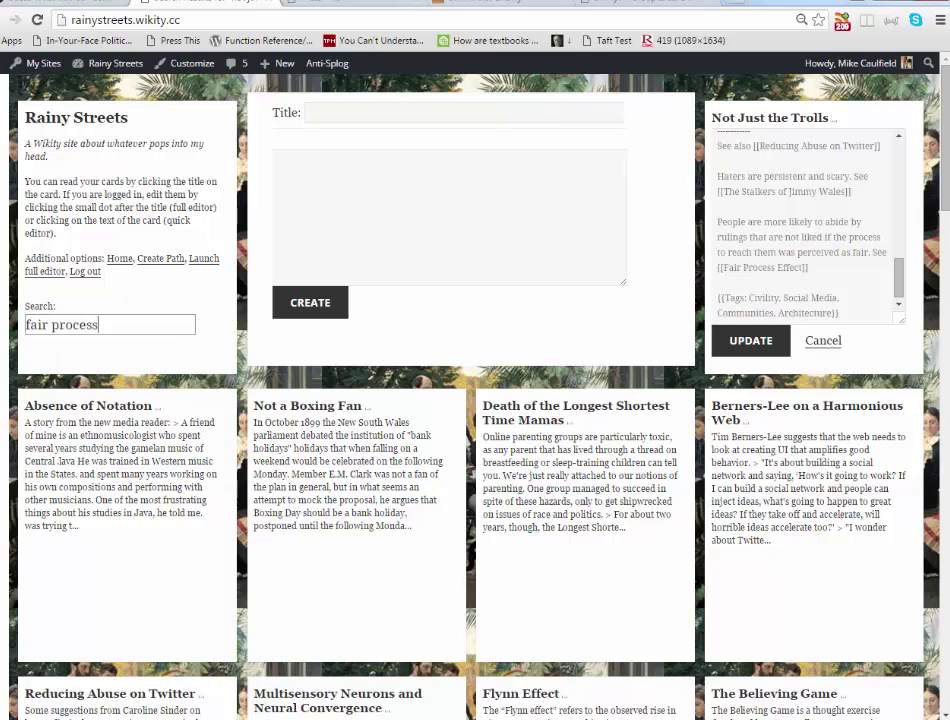
key("Return")
key("Return")
type("----------")
key("Return")
key("Return")
Below the separator, write "For an application of the Fair Process Effect on online community management, see [[Not Just the Trolls]]", correcting any misspelling.
type("For an applicati")
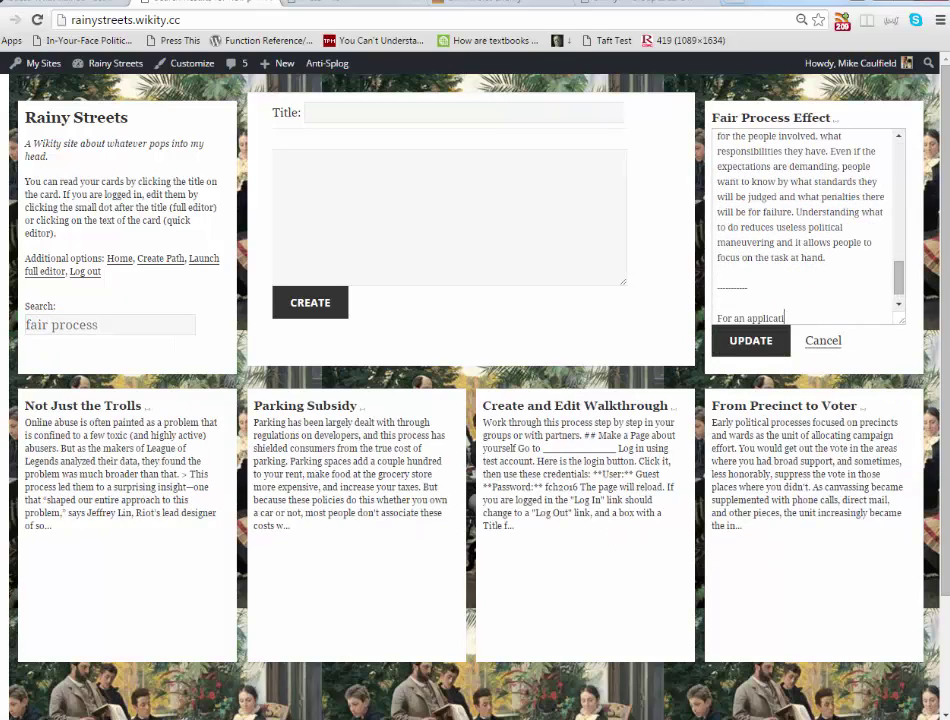
type("on of the Fa")
type("ir PRocess Ef")
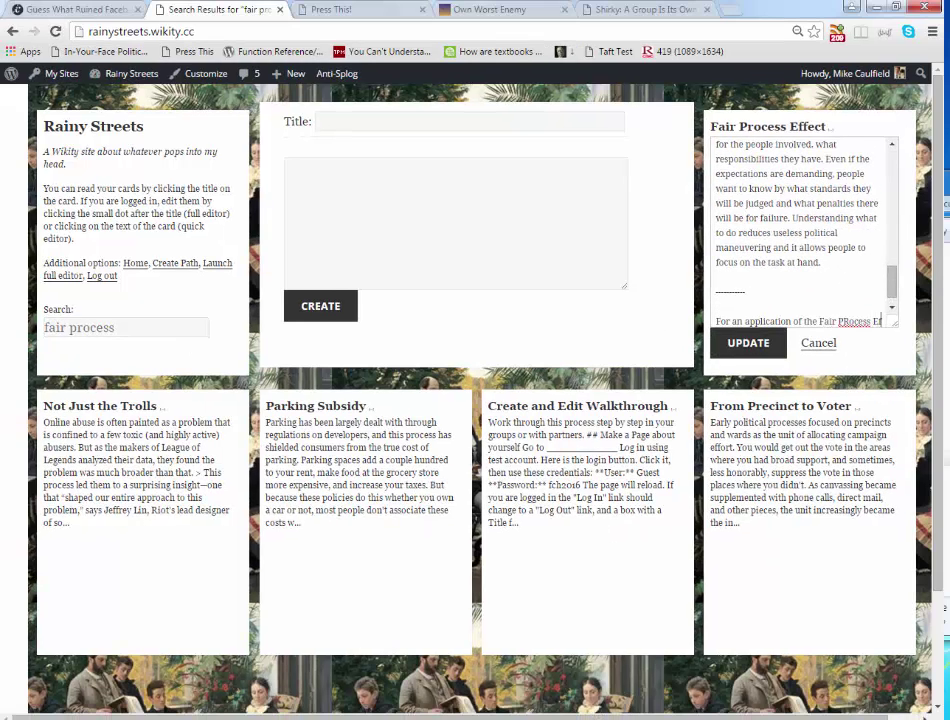
type("fect on onl")
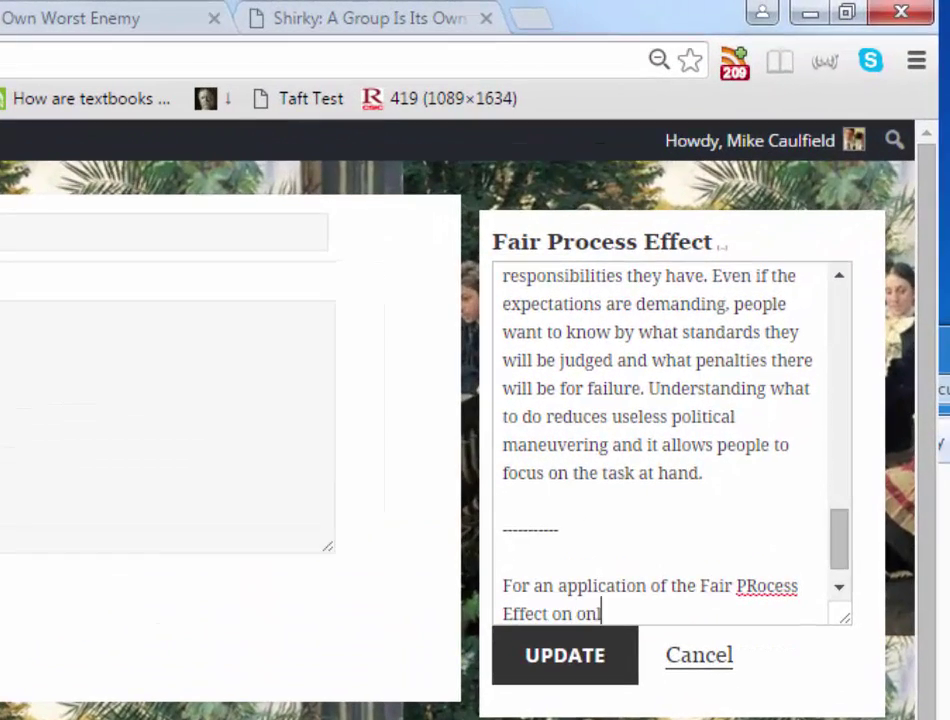
type("ine community man")
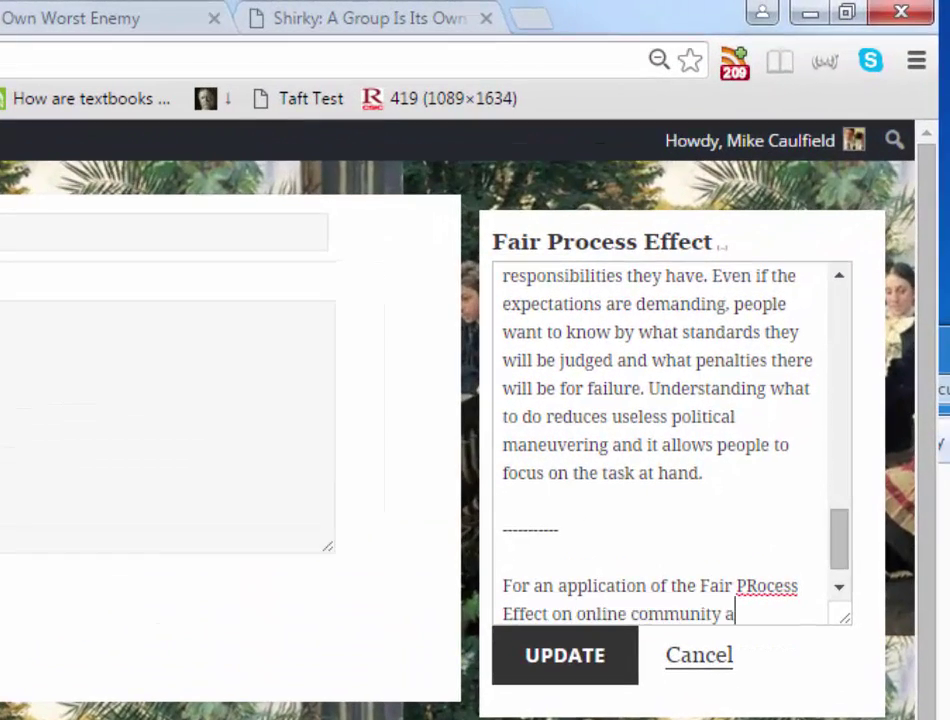
type("ent")
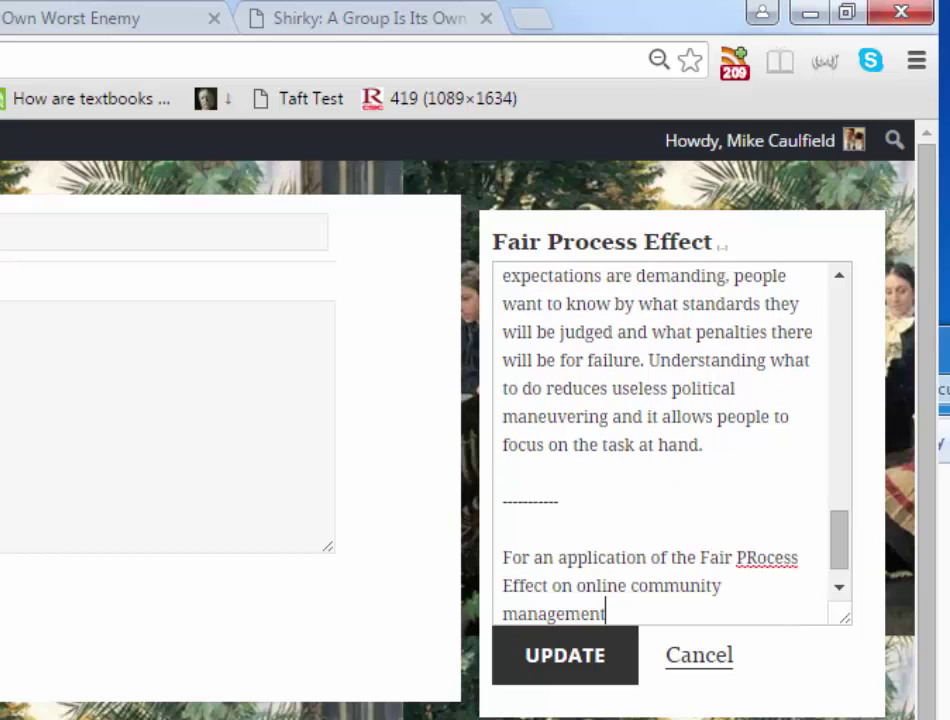
right_click(788, 565)
left_click(789, 582)
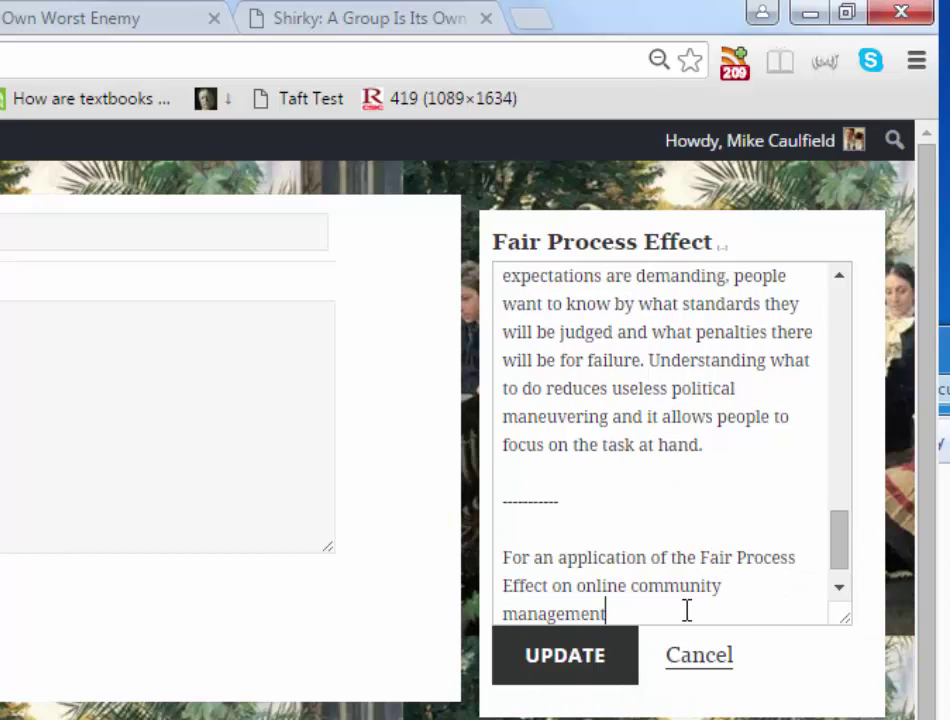
type(". see [[Not ")
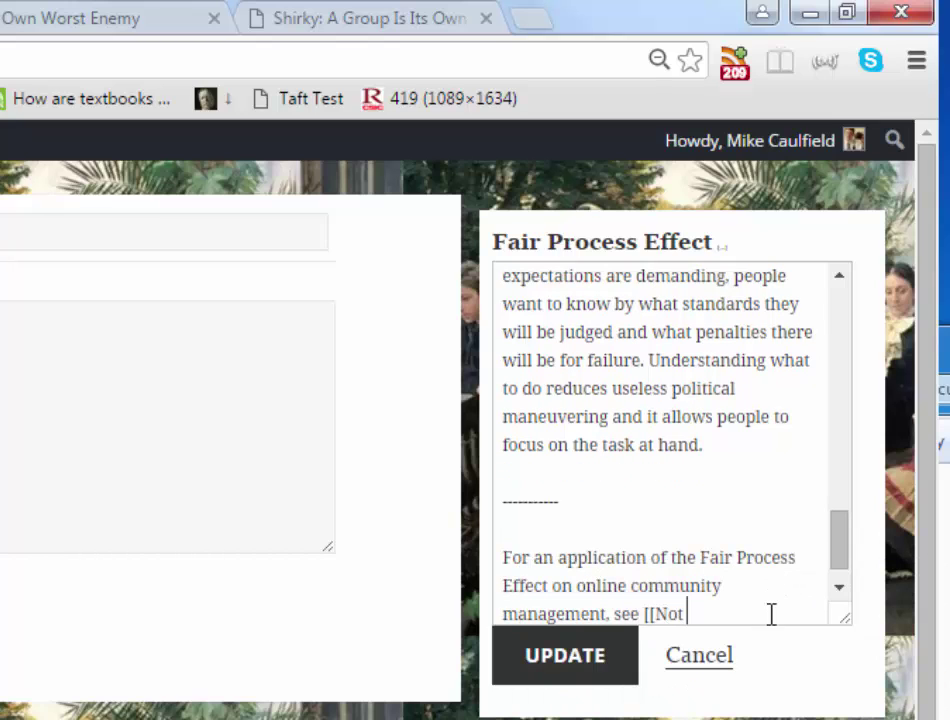
type("Just the Trolls]]")
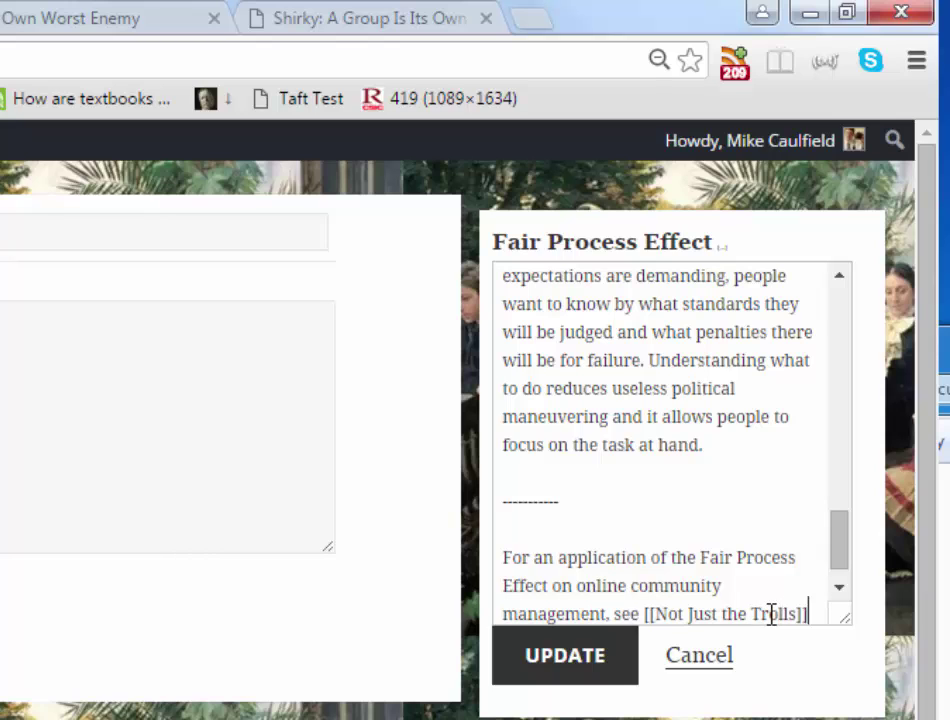
Tag the Fair Process Effect card with Fairness, Justice, Online Communities and Group Psychology in a closing tag line and save the card.
key("Return")
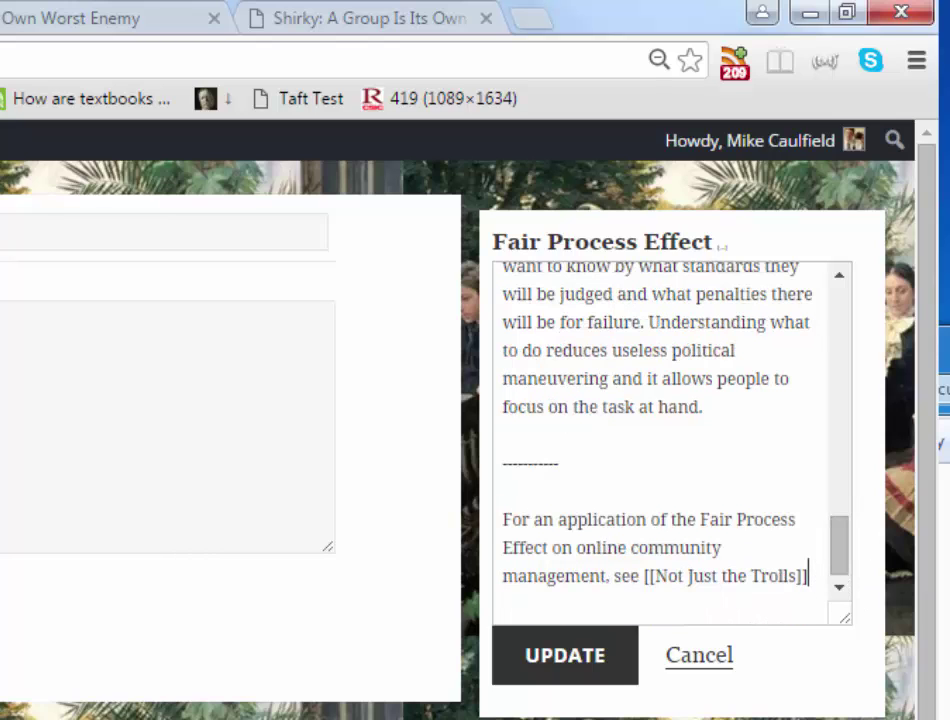
key("Return")
type("{{Tags:")
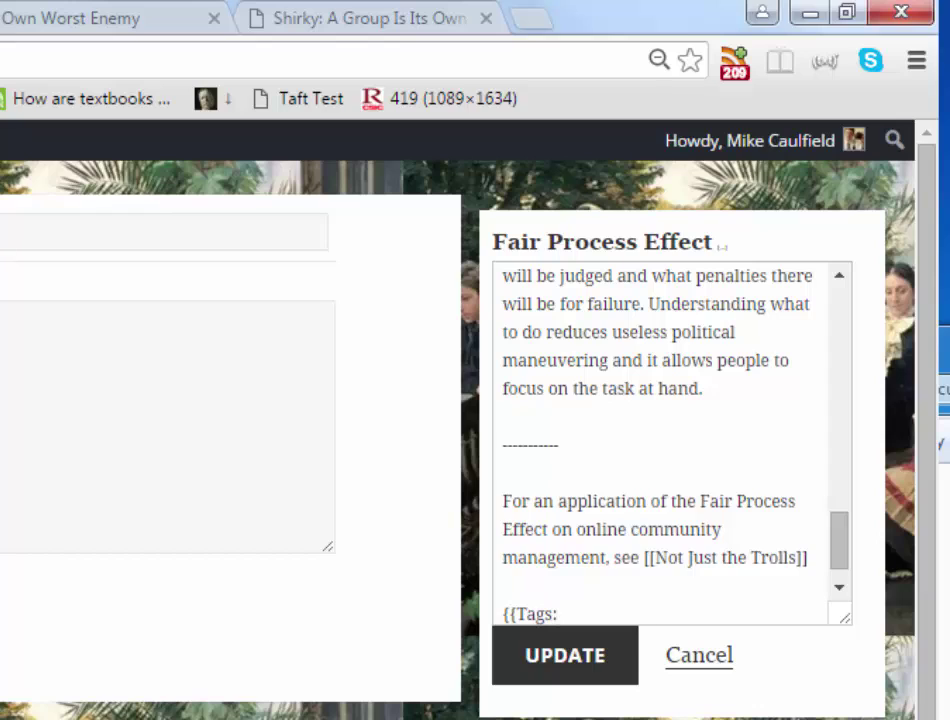
type(" Fairness, Justice, Online Communities, ")
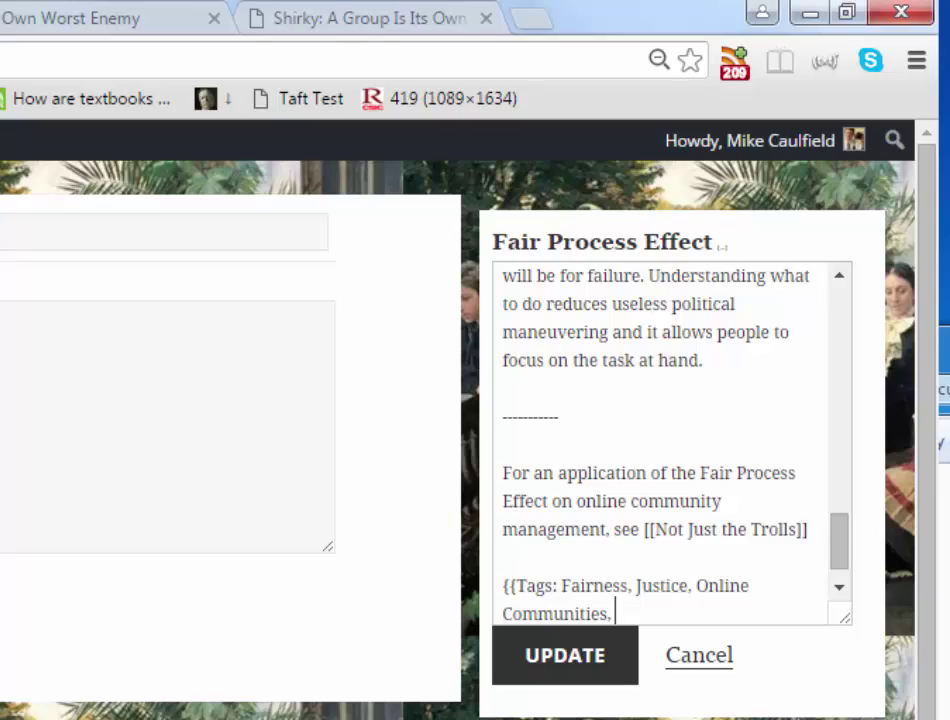
type("Group Psychology}}")
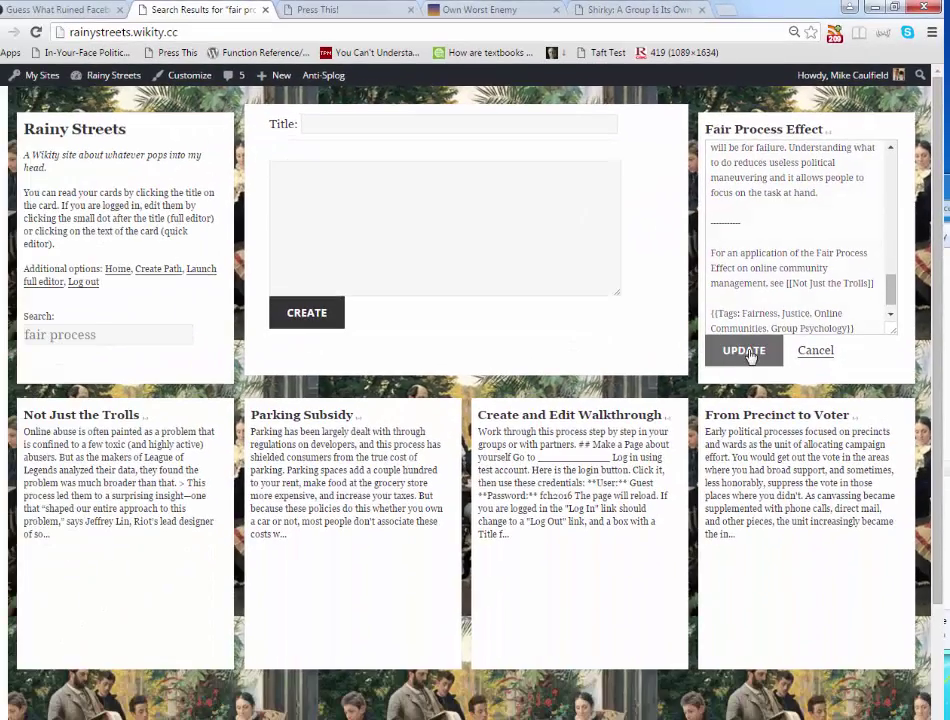
left_click(565, 655)
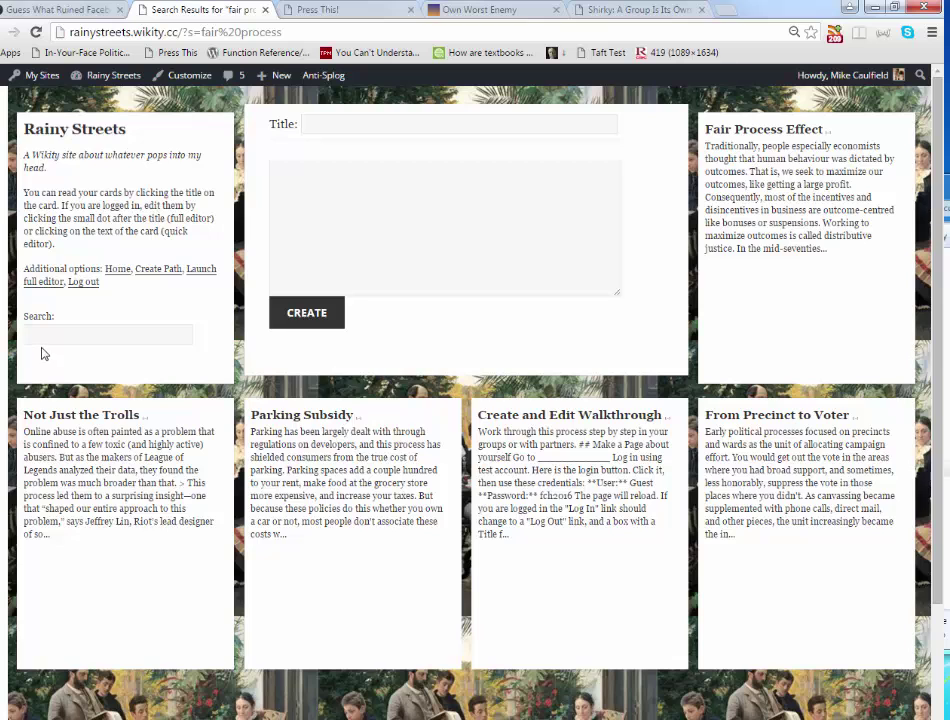
Start a wiki link reading "[[Big Data Atomizes" on a new line at the end of the From Precinct to Voter card.
scroll(774, 476, "down", 2)
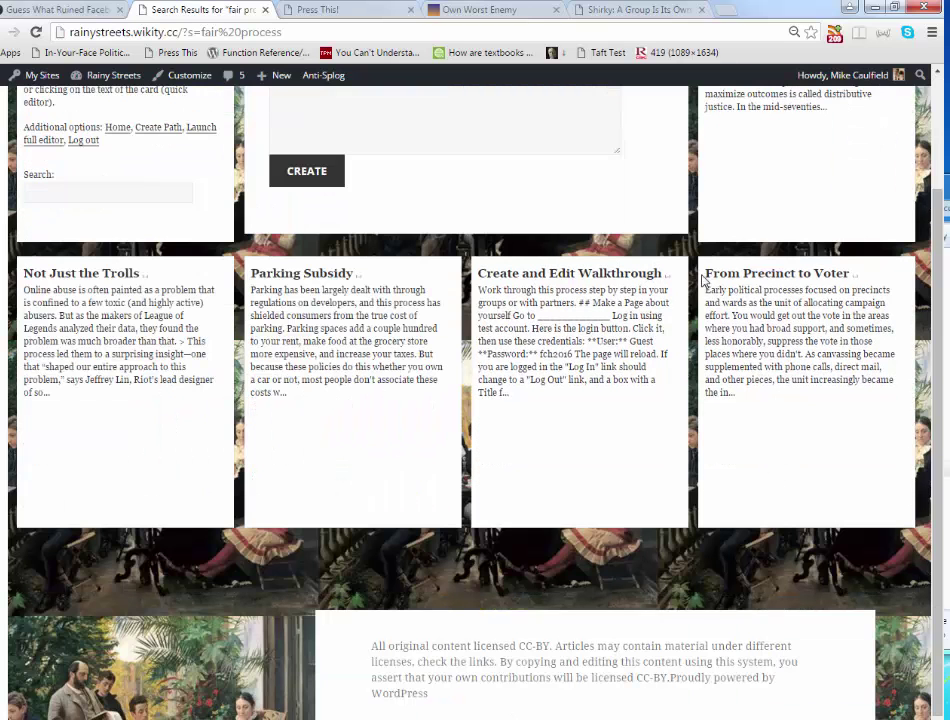
left_click(757, 310)
left_click_drag(895, 328, 891, 456)
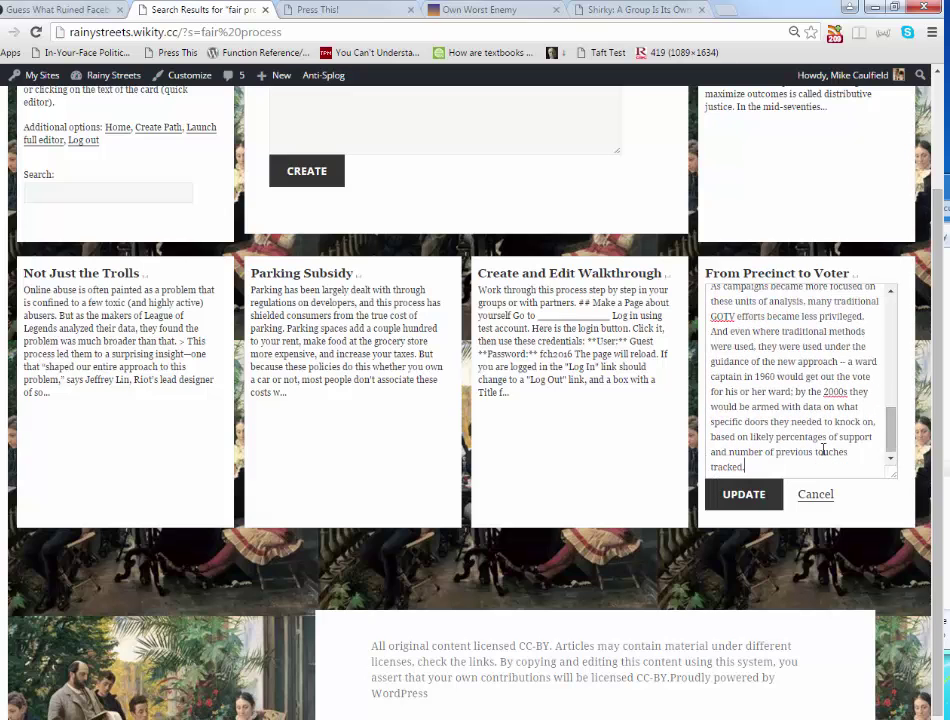
key("Return")
key("Return")
type("[[Big Da")
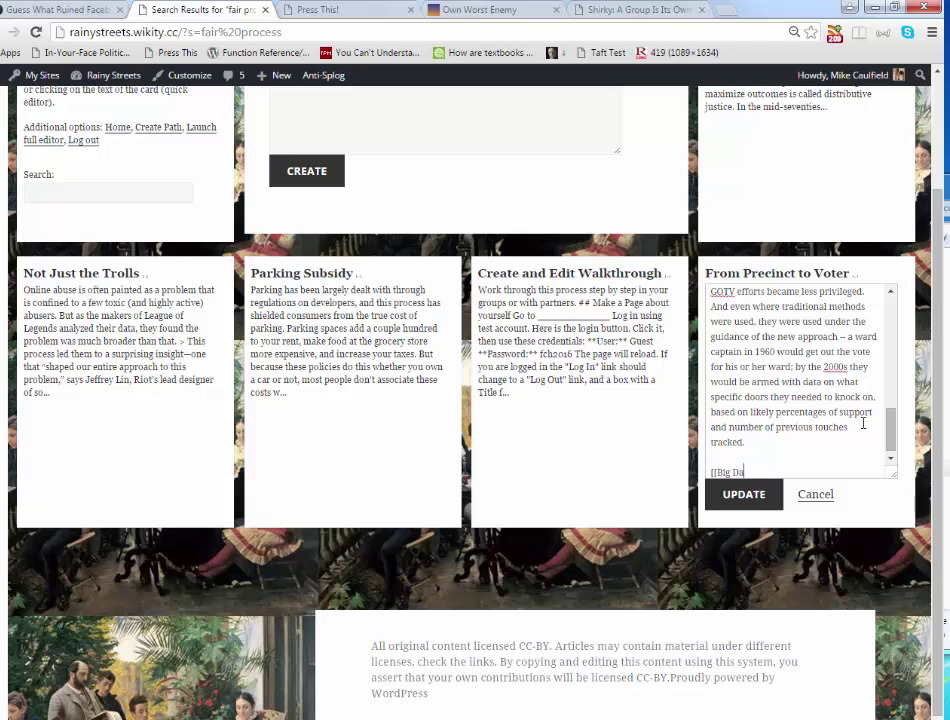
type("ta Atomizes")
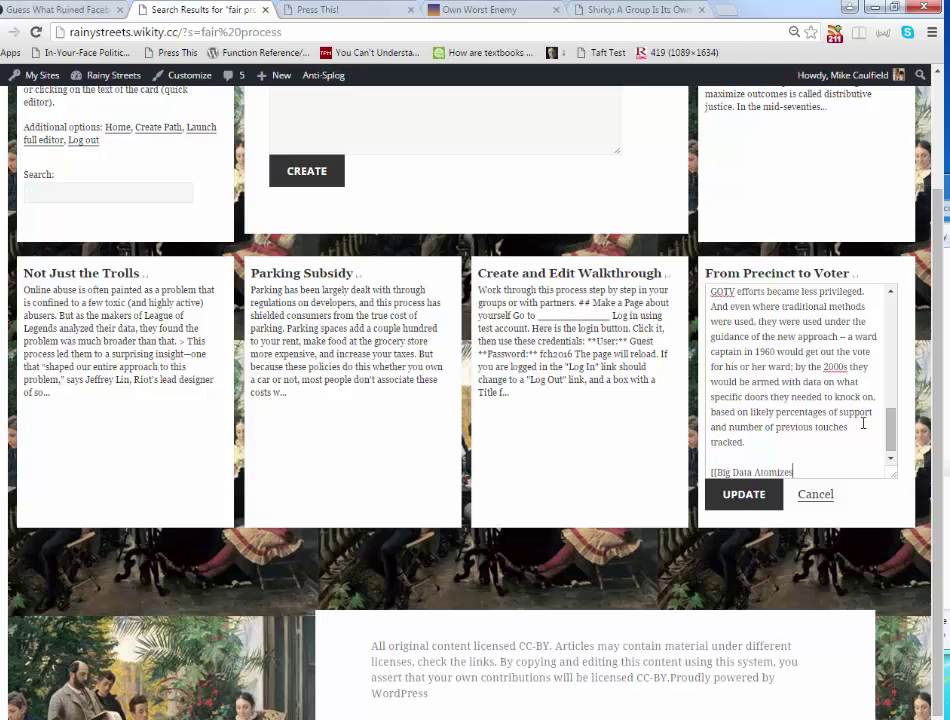